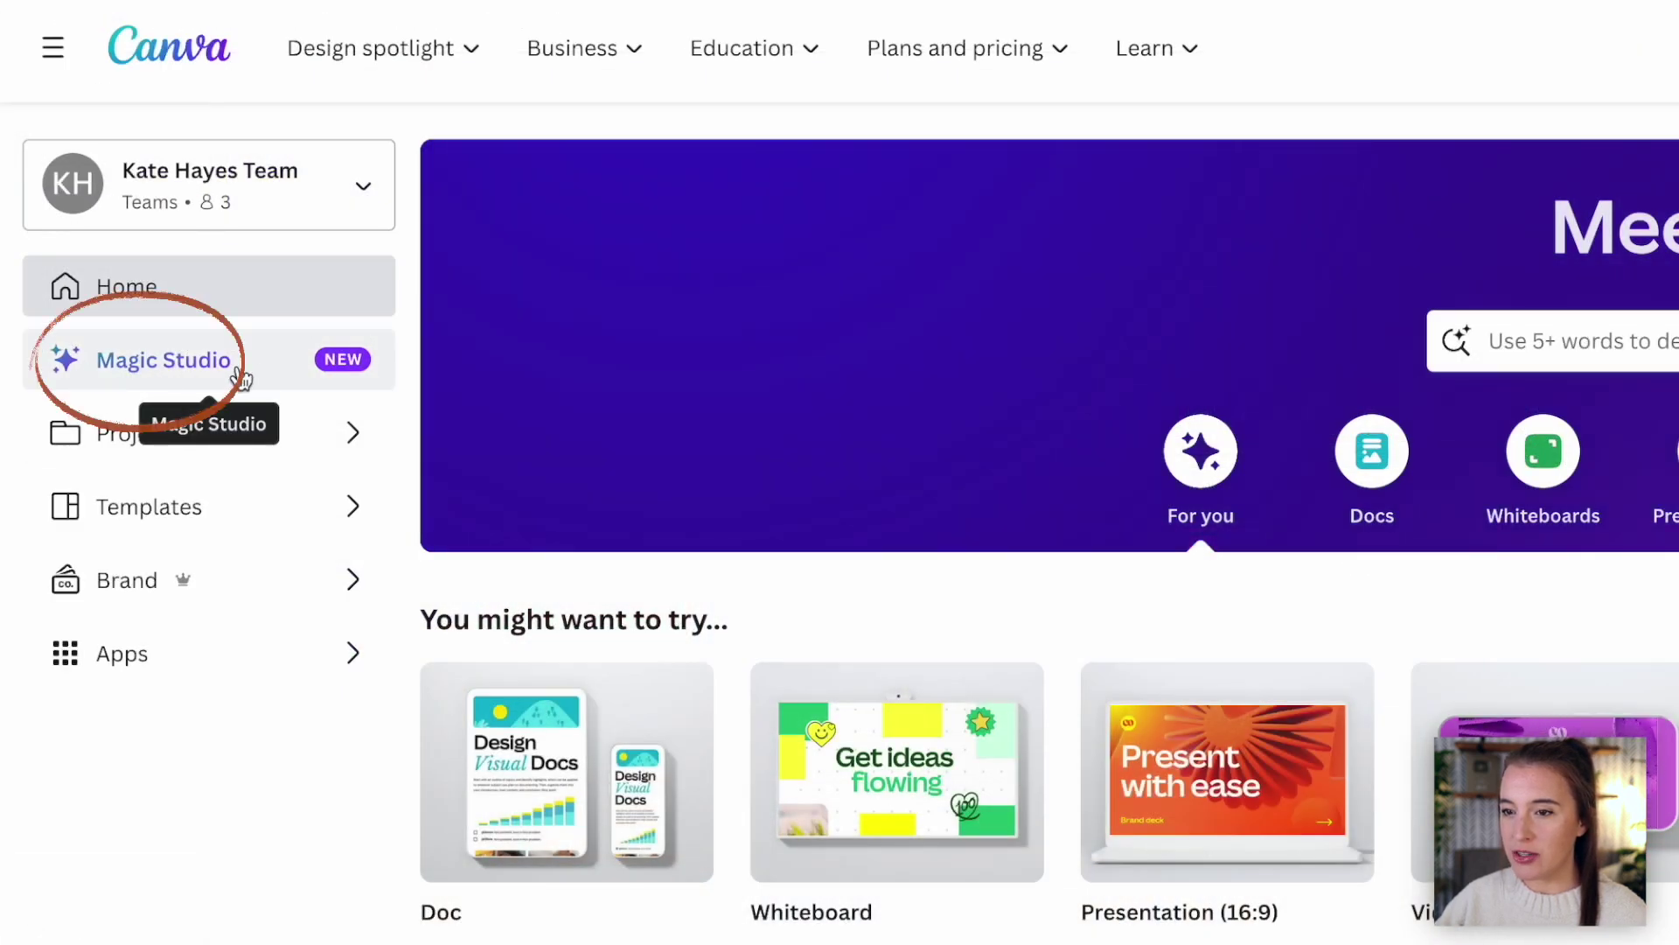
Step: Open Magic Studio and scroll through its Magic Write, Magic Media and Magic Grab overview
left_click(238, 374)
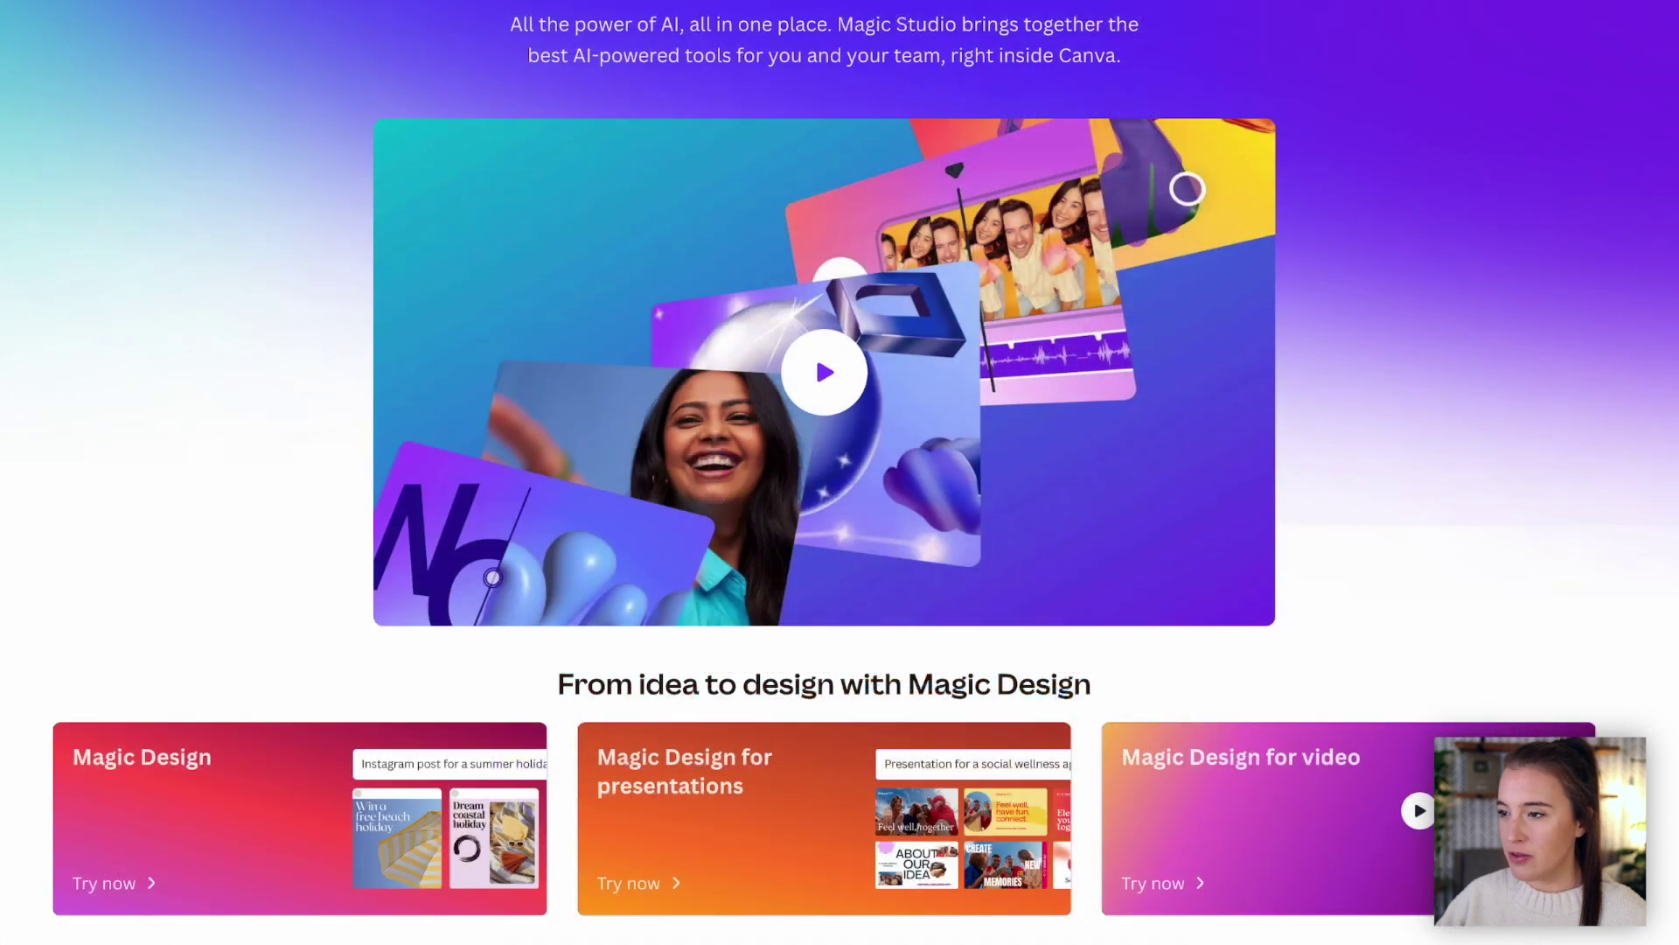
scroll(770, 310, "down", 2)
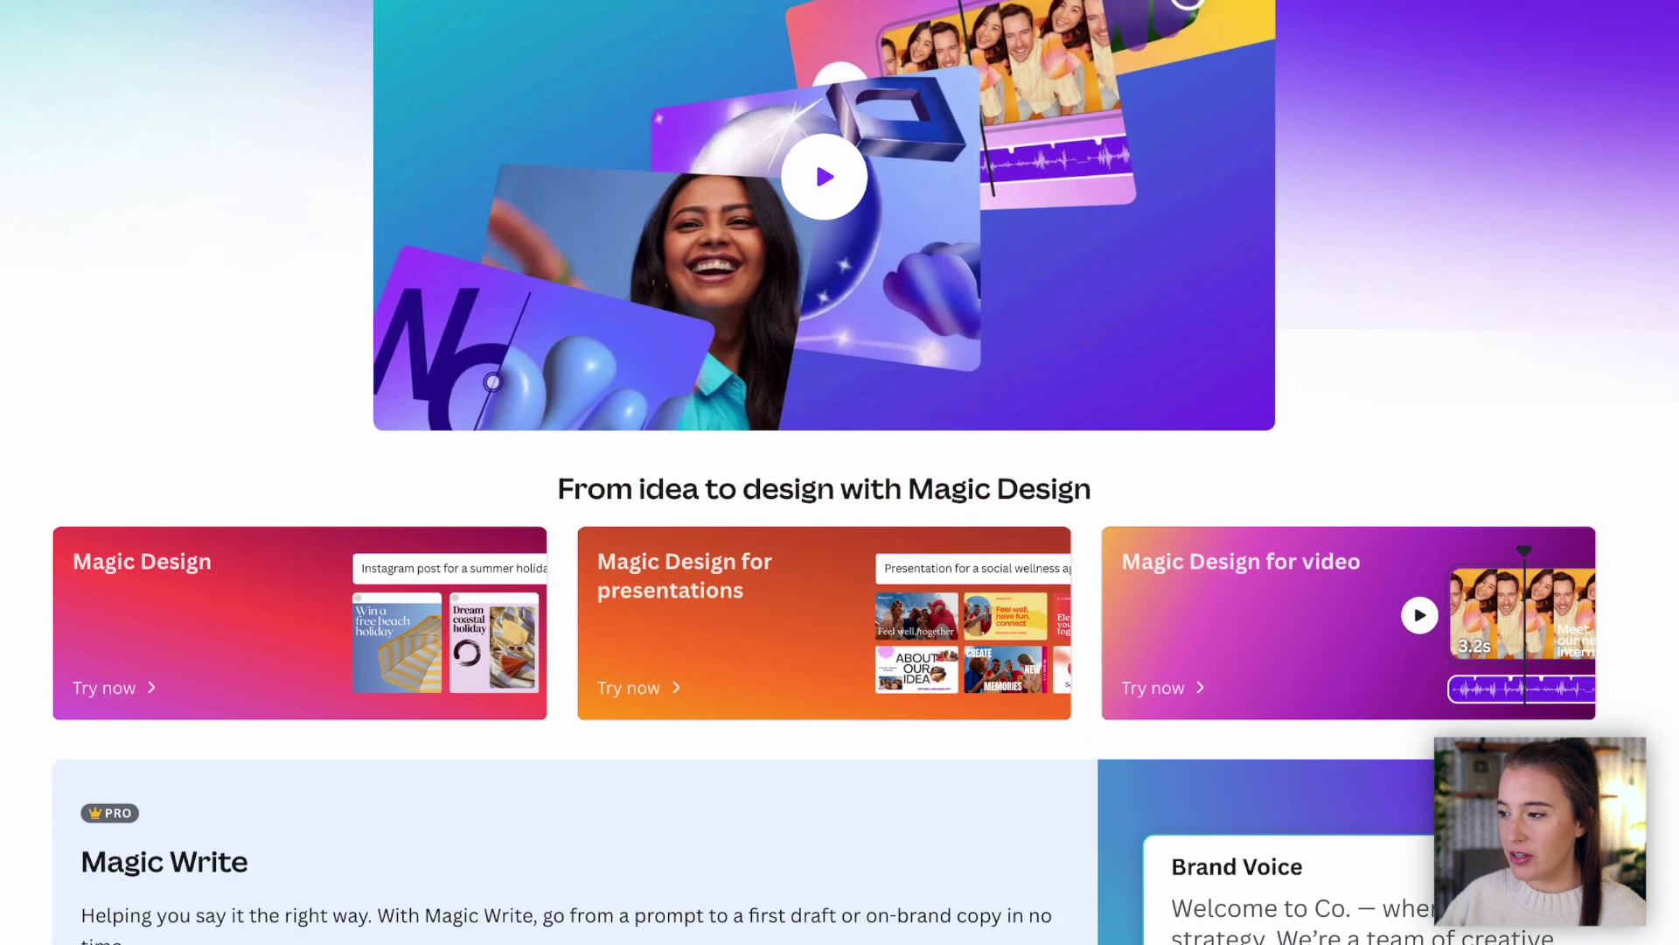
scroll(840, 472, "down", 4)
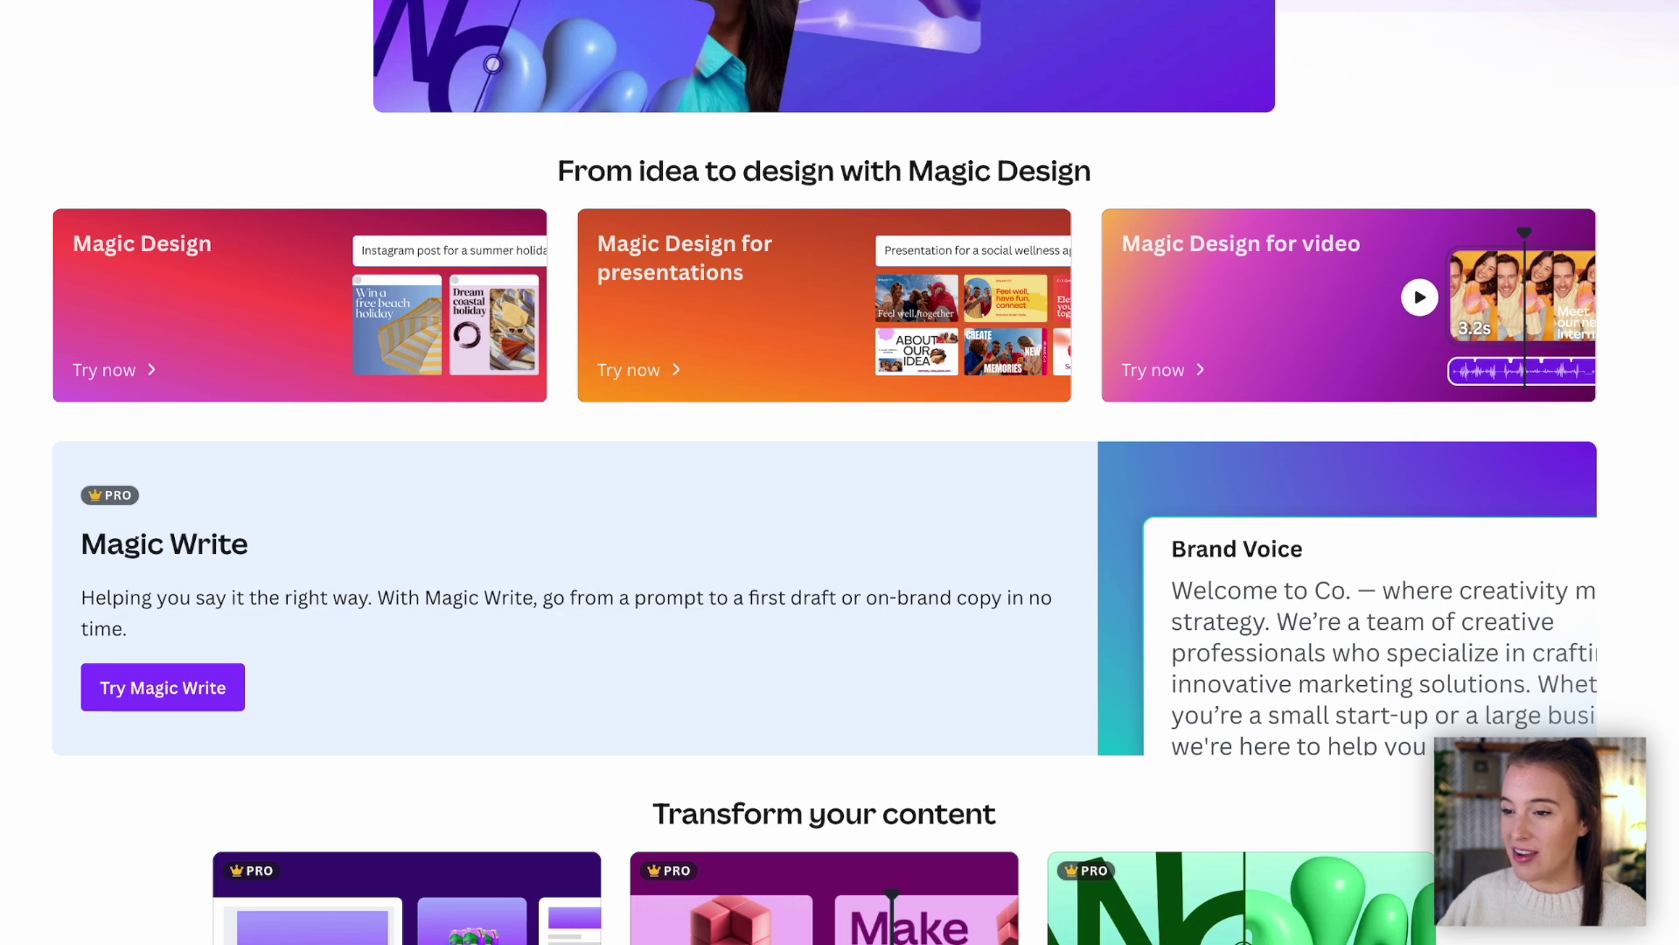
scroll(839, 472, "down", 1)
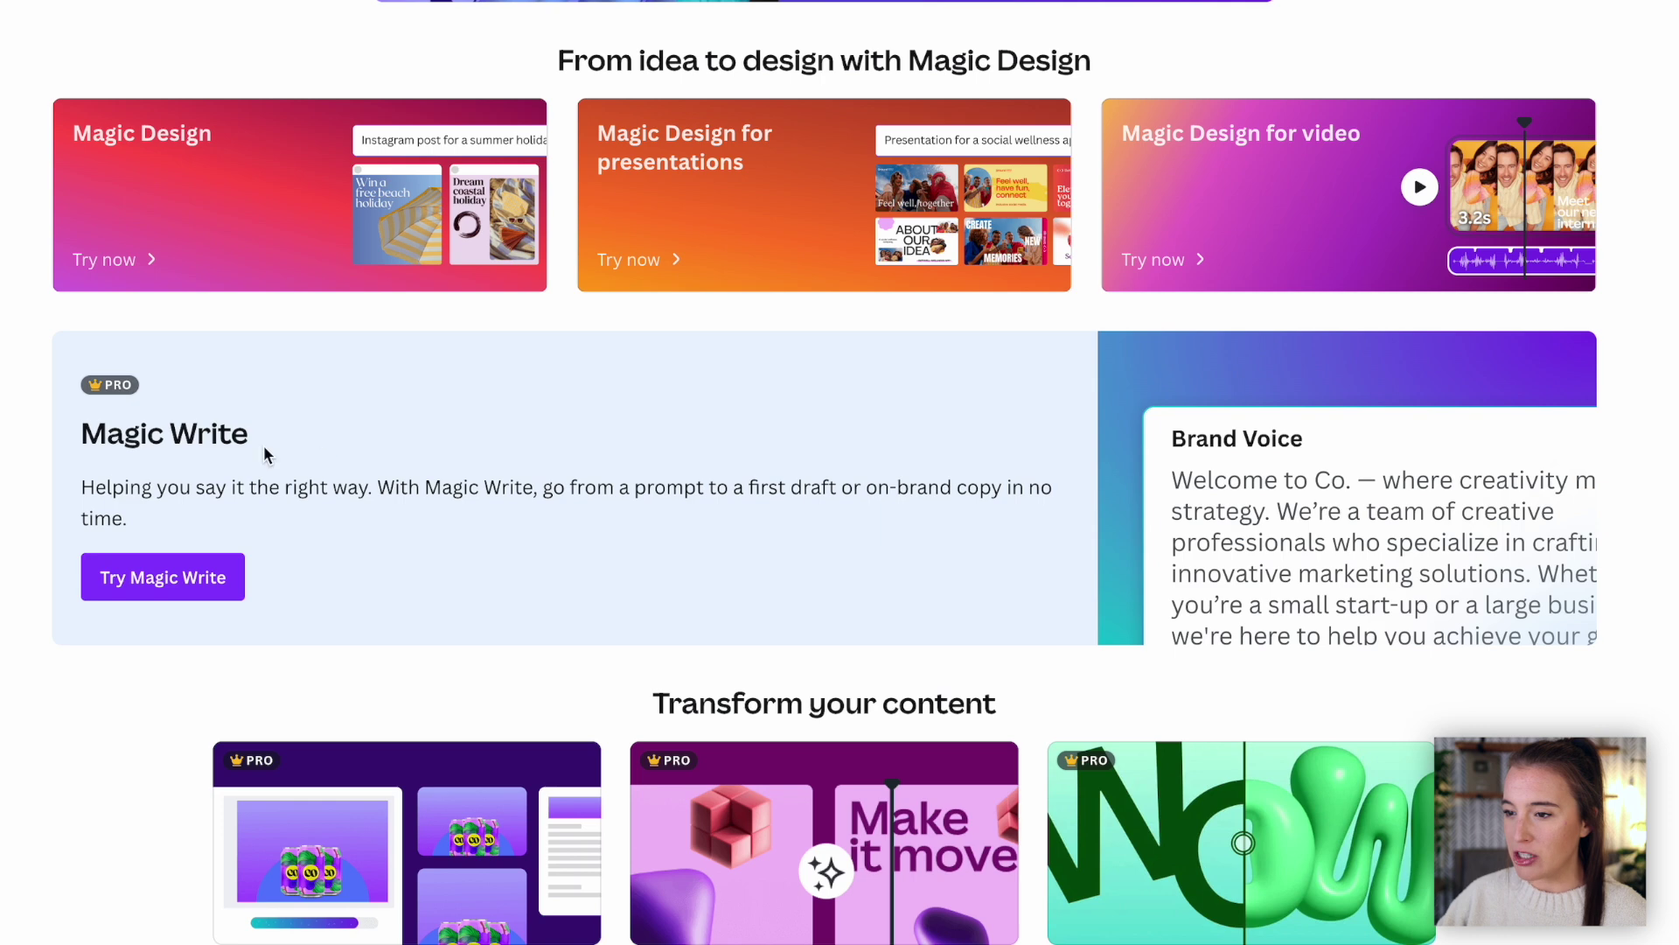
scroll(825, 472, "down", 6)
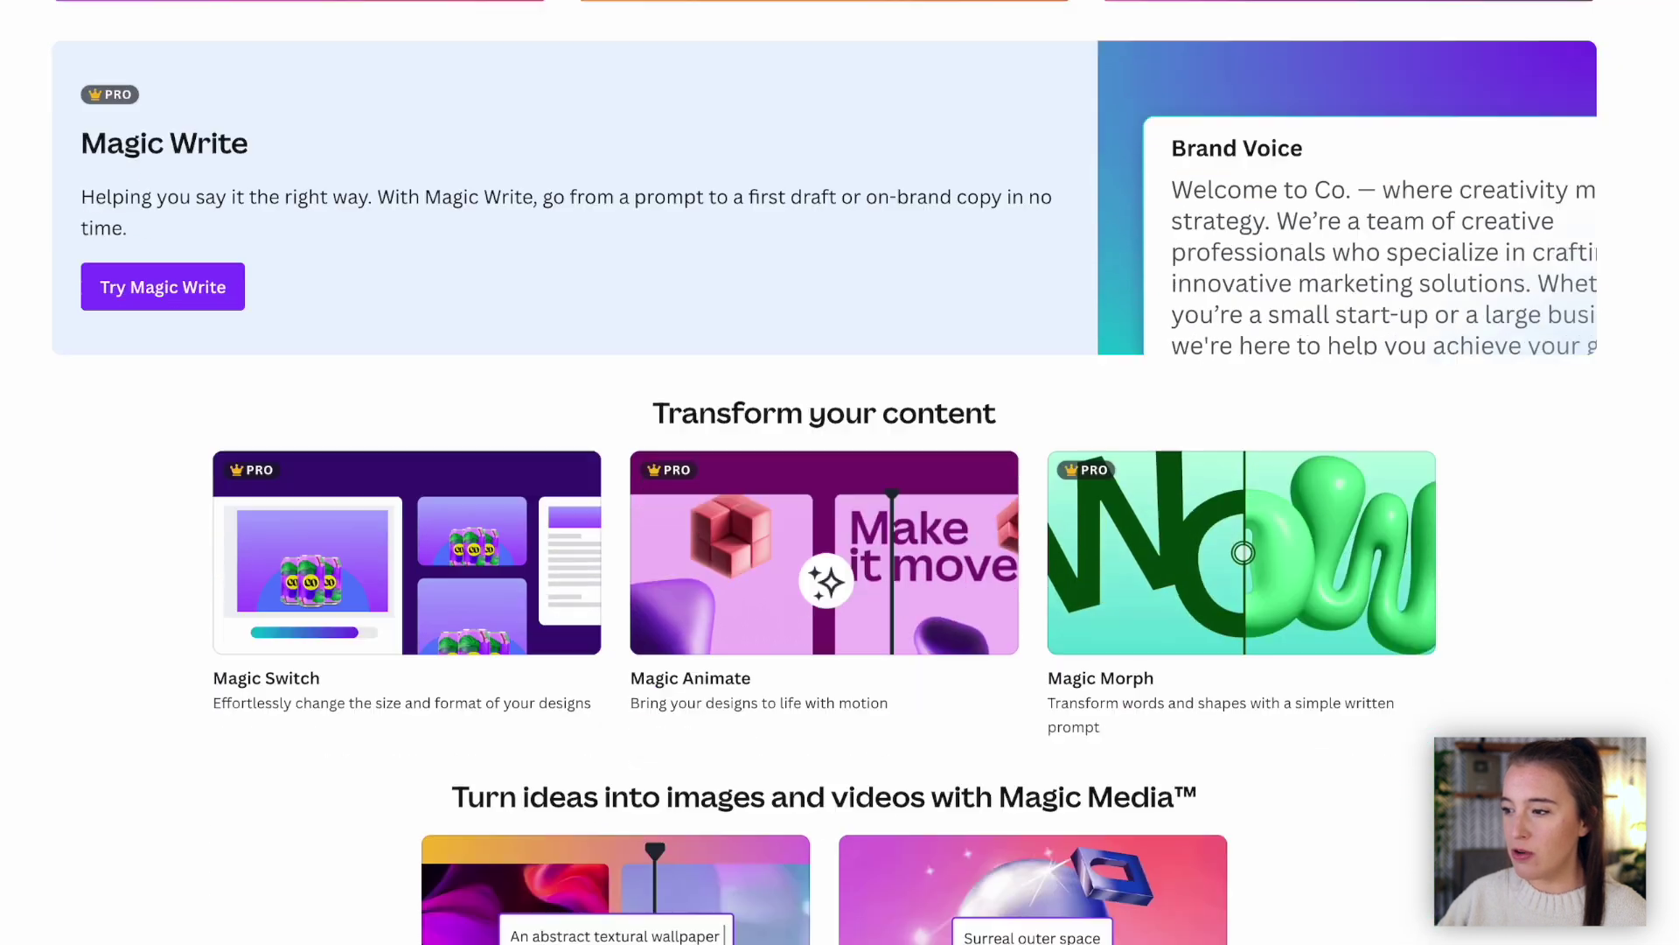
scroll(533, 353, "down", 1)
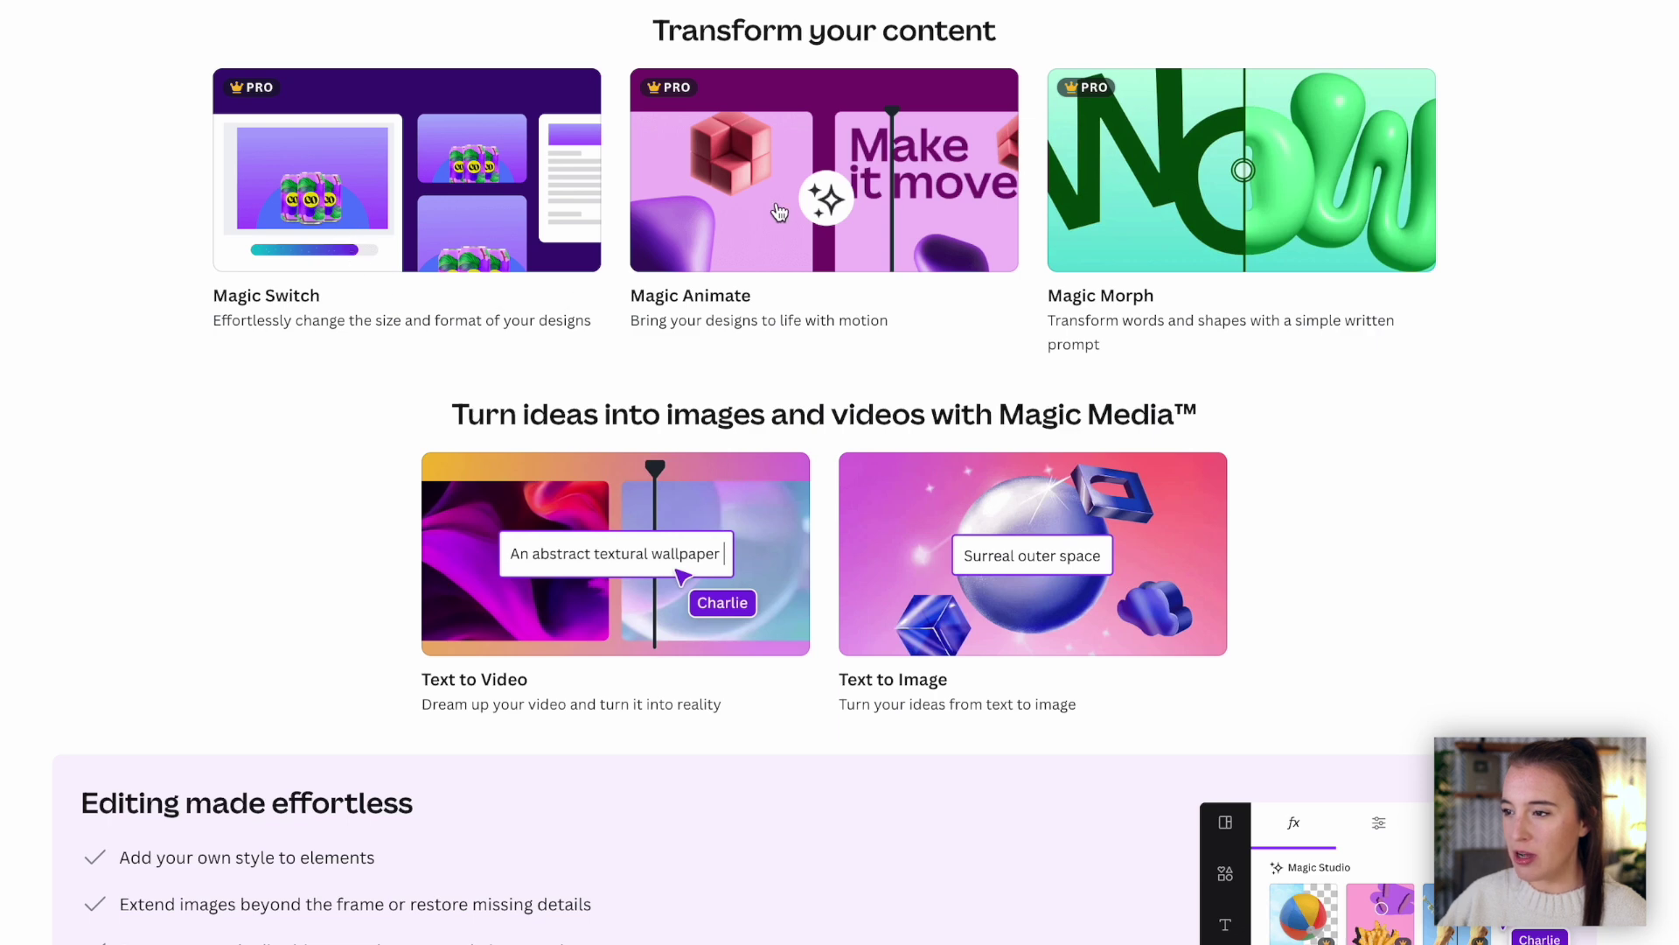
scroll(1020, 462, "up", 1)
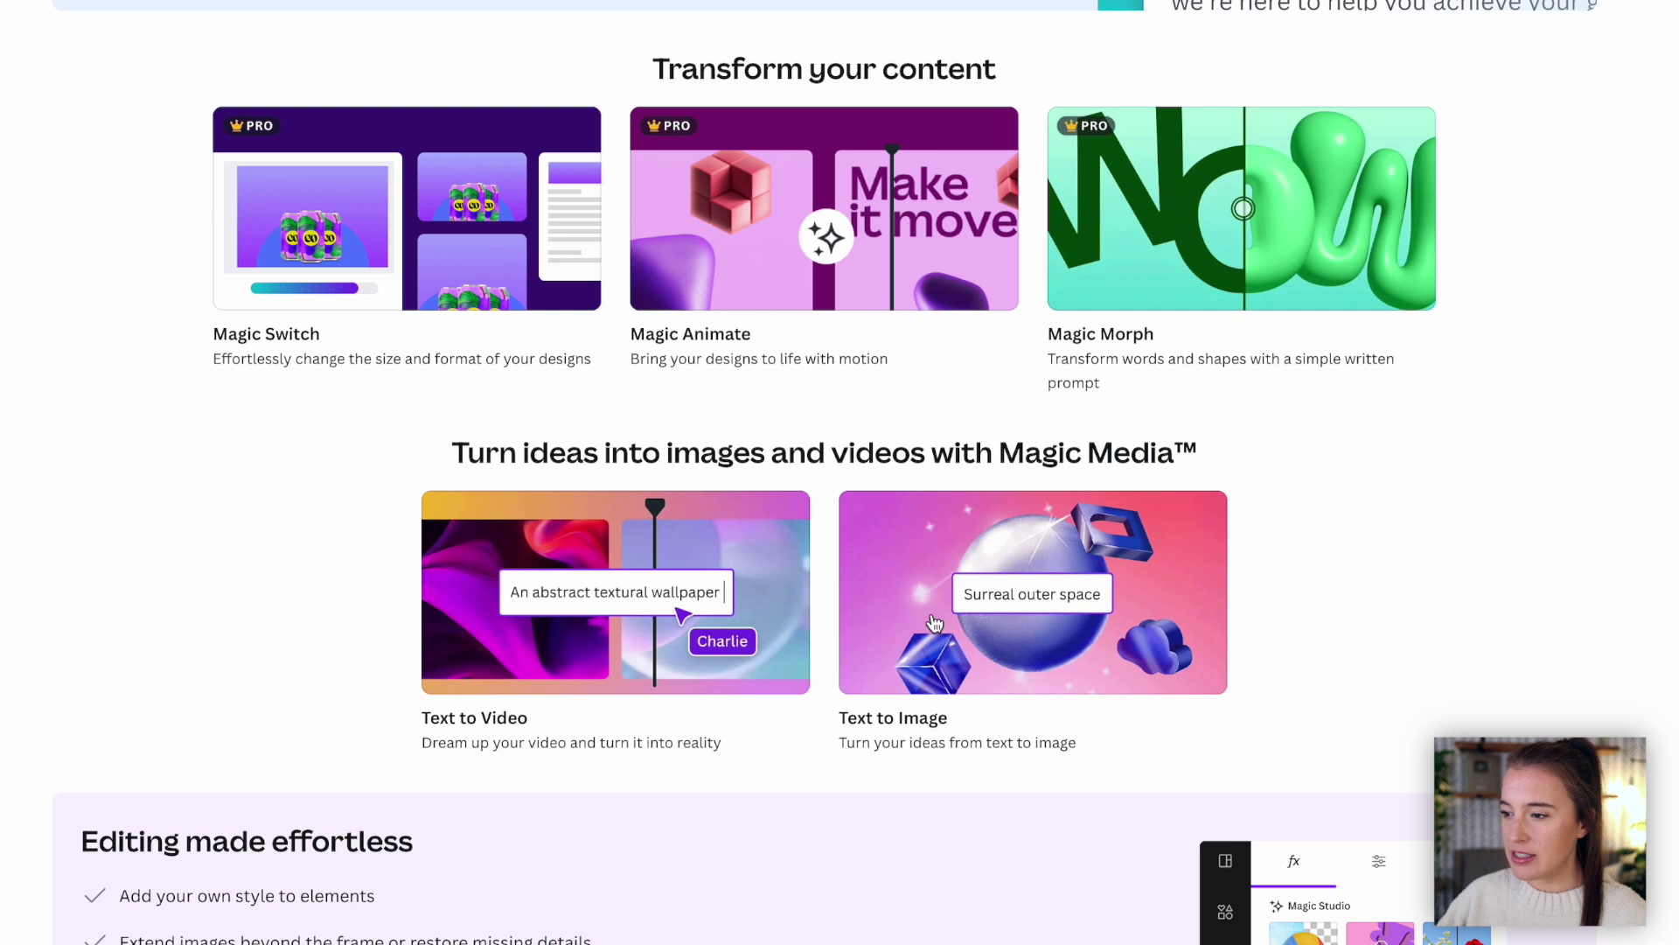
scroll(977, 657, "up", 1)
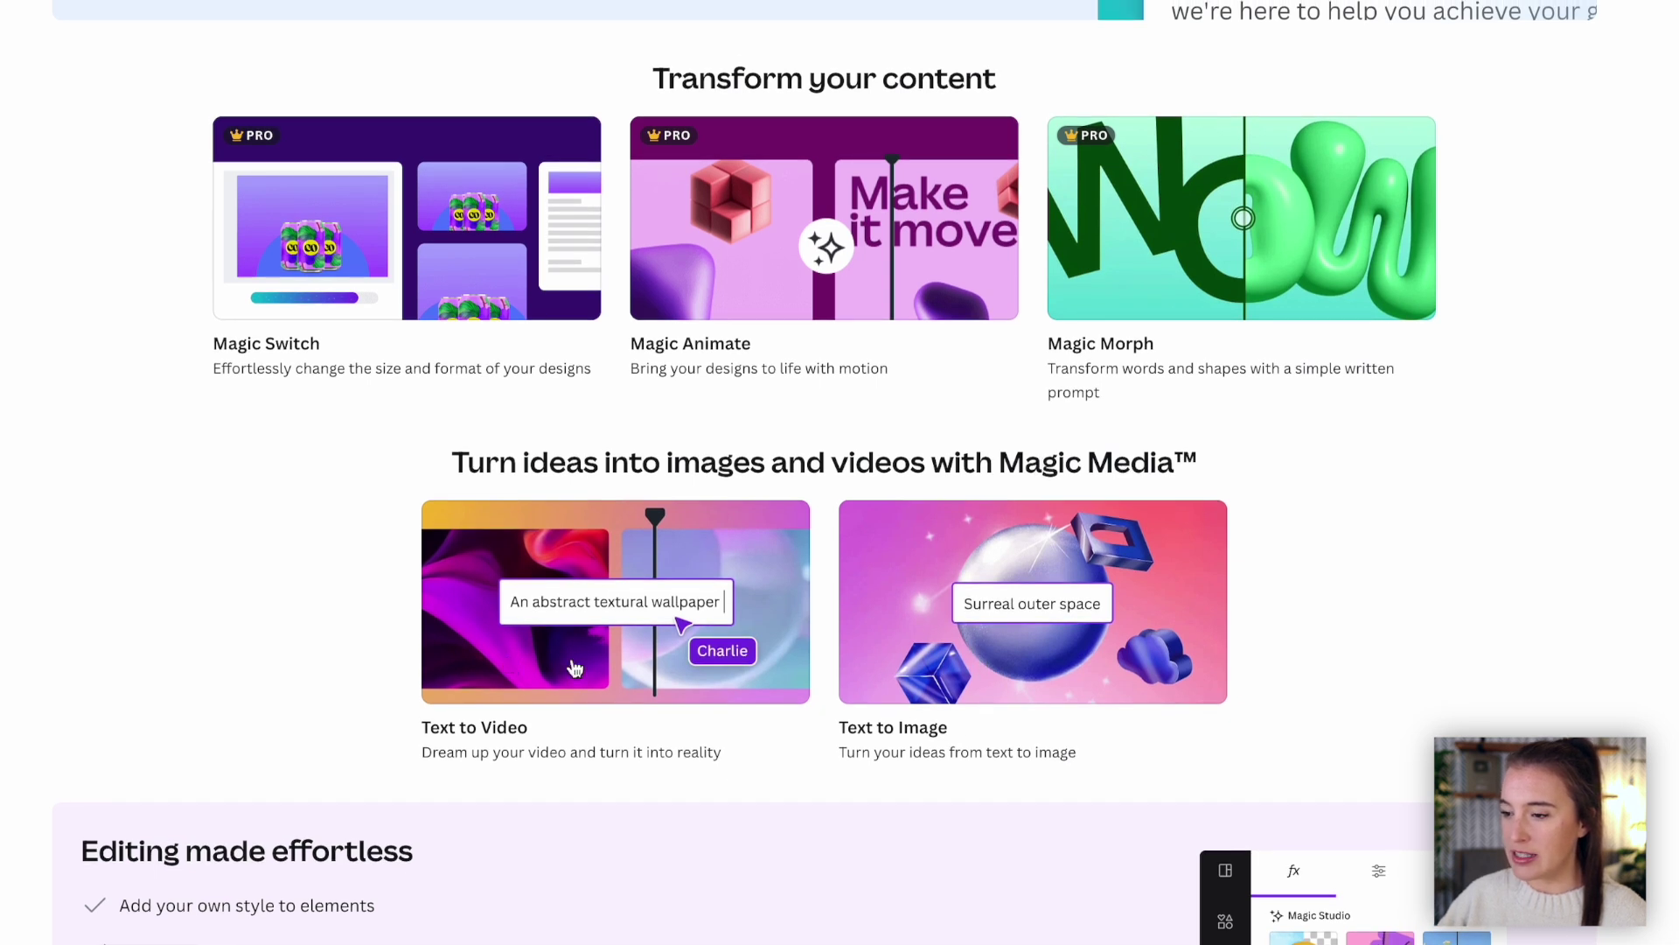
scroll(583, 669, "down", 9)
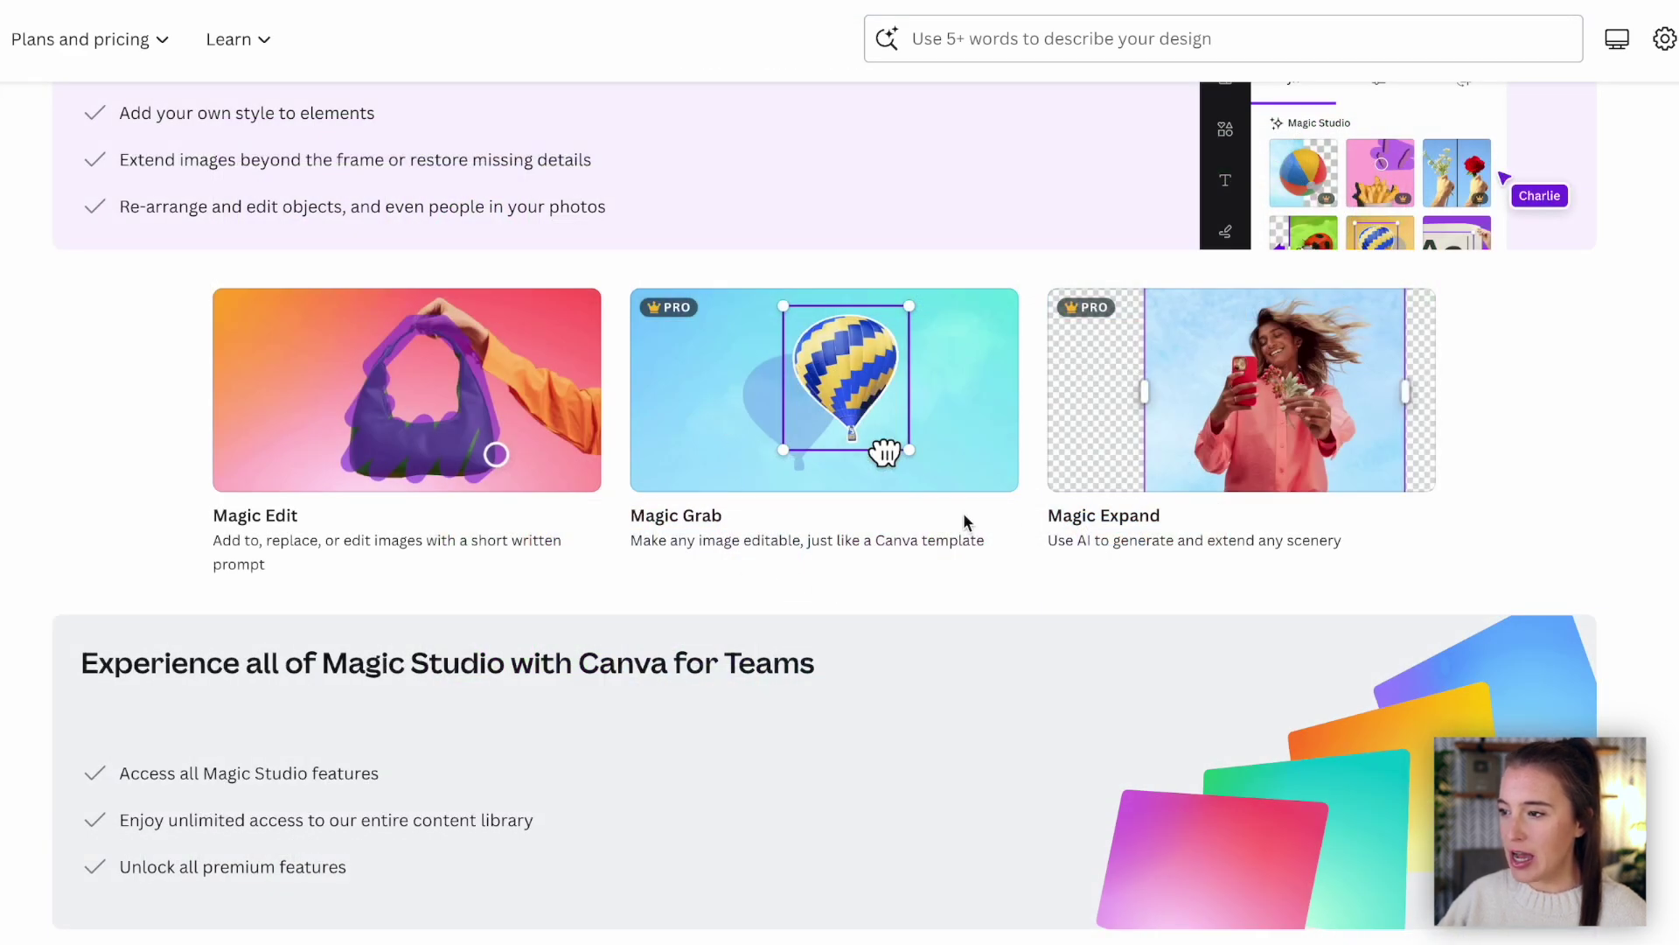
scroll(1118, 439, "down", 8)
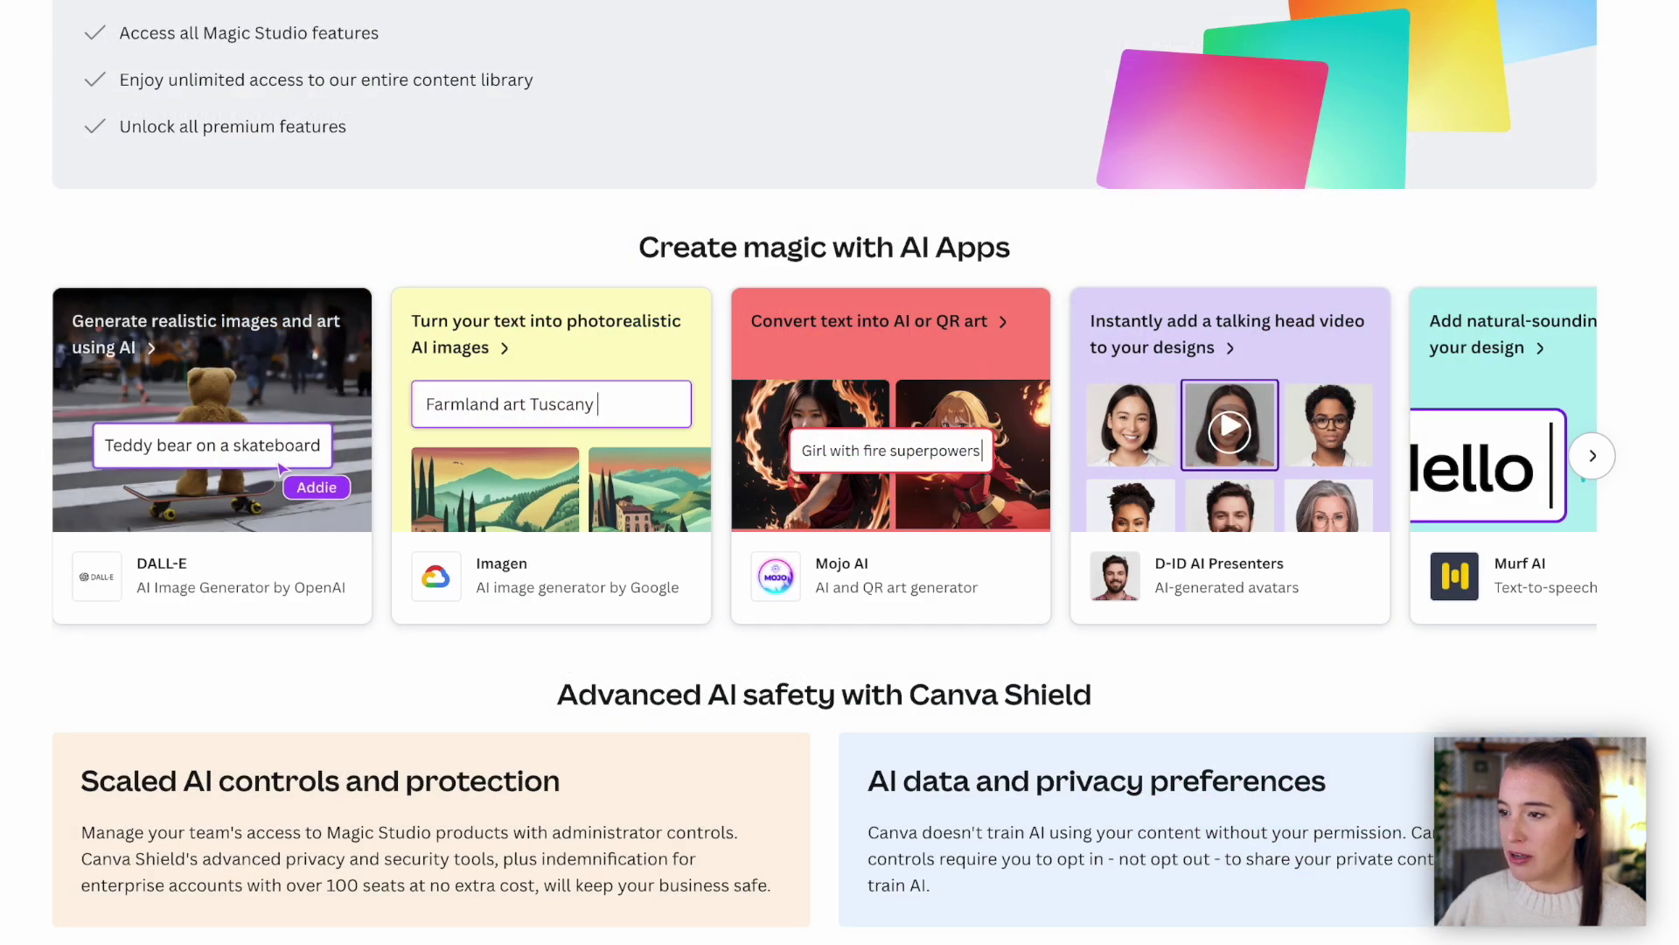
scroll(835, 472, "up", 7)
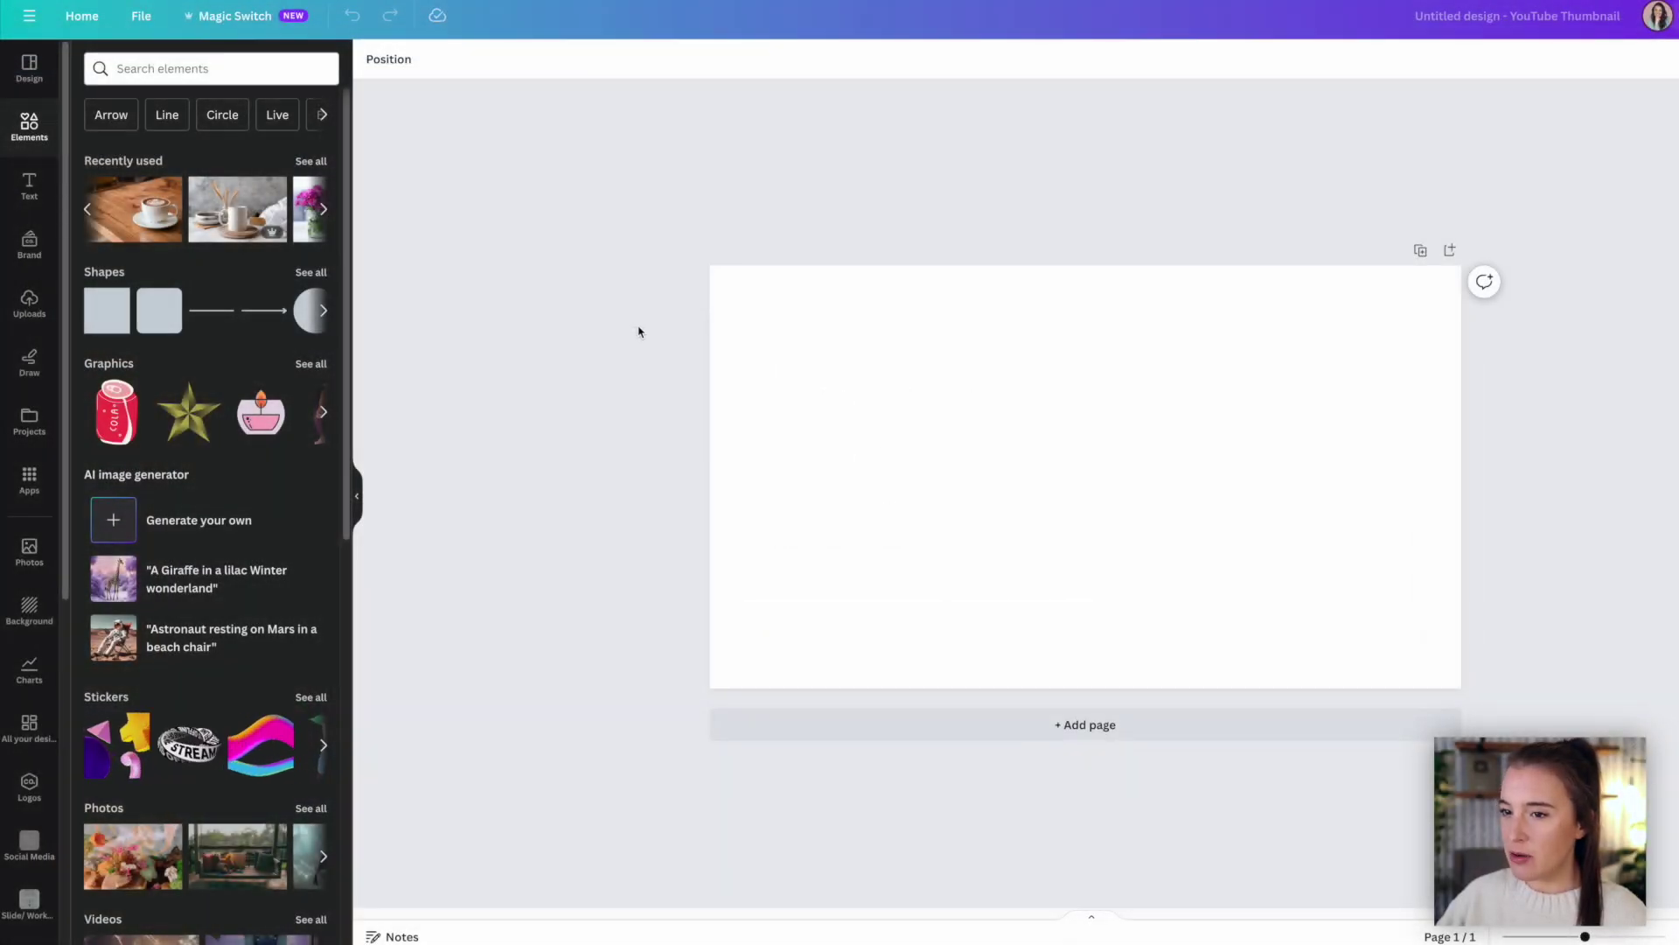
Step: Add the mug photo, Magic Grab the mug out, and delete the leftover background photo
left_click(237, 209)
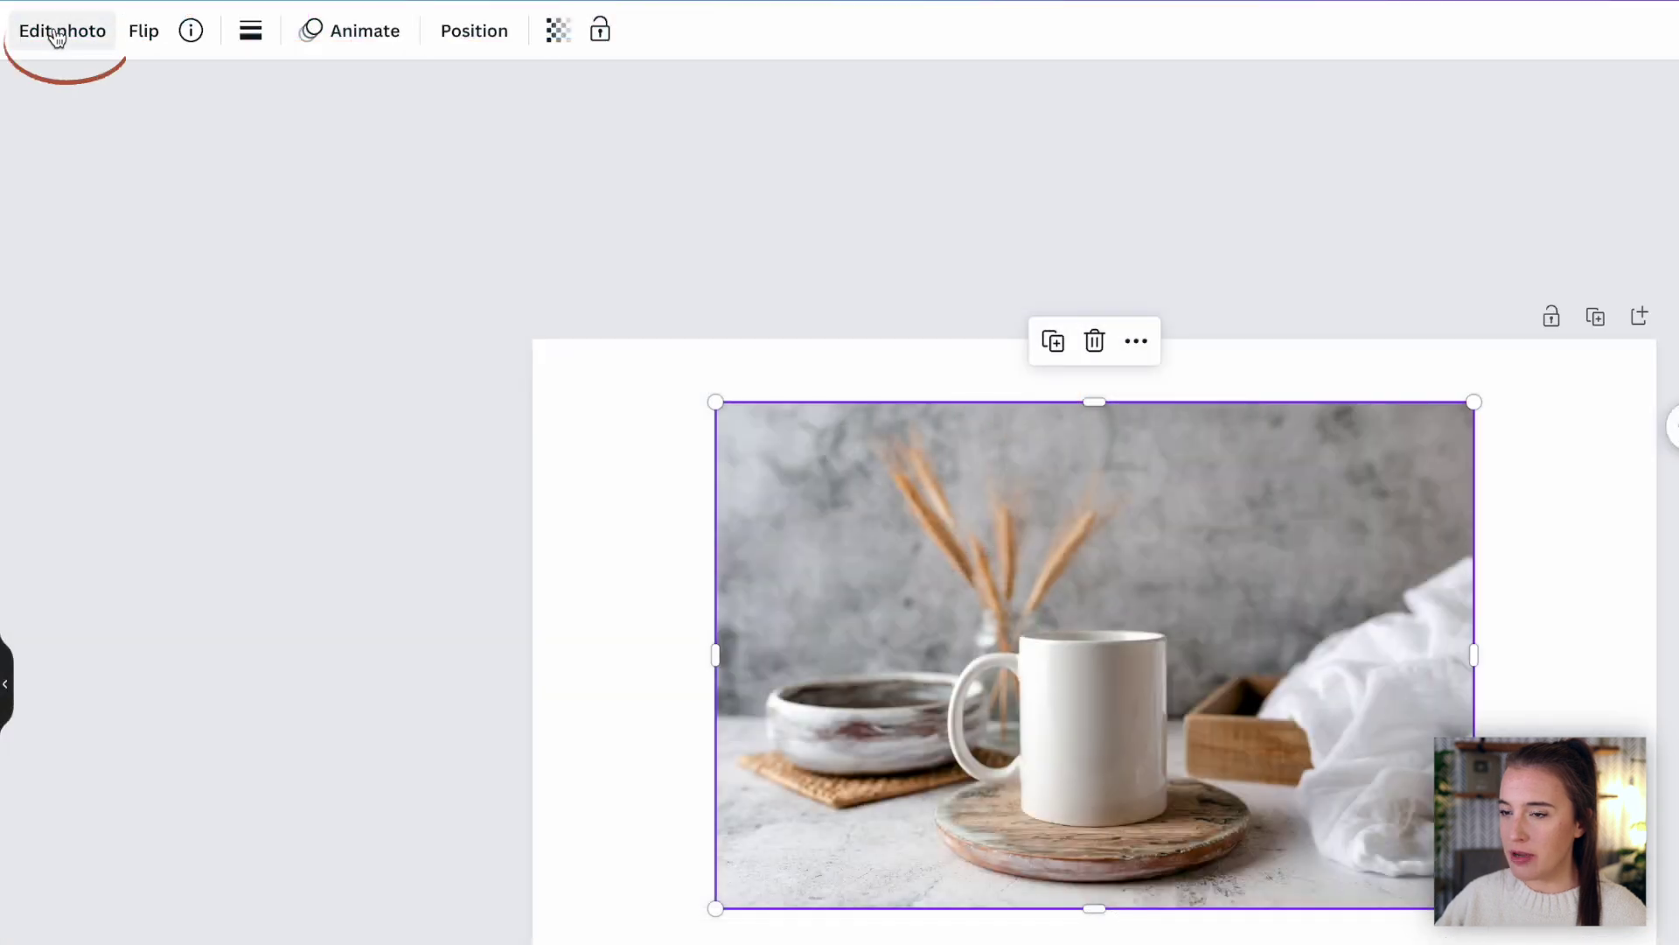
left_click(74, 40)
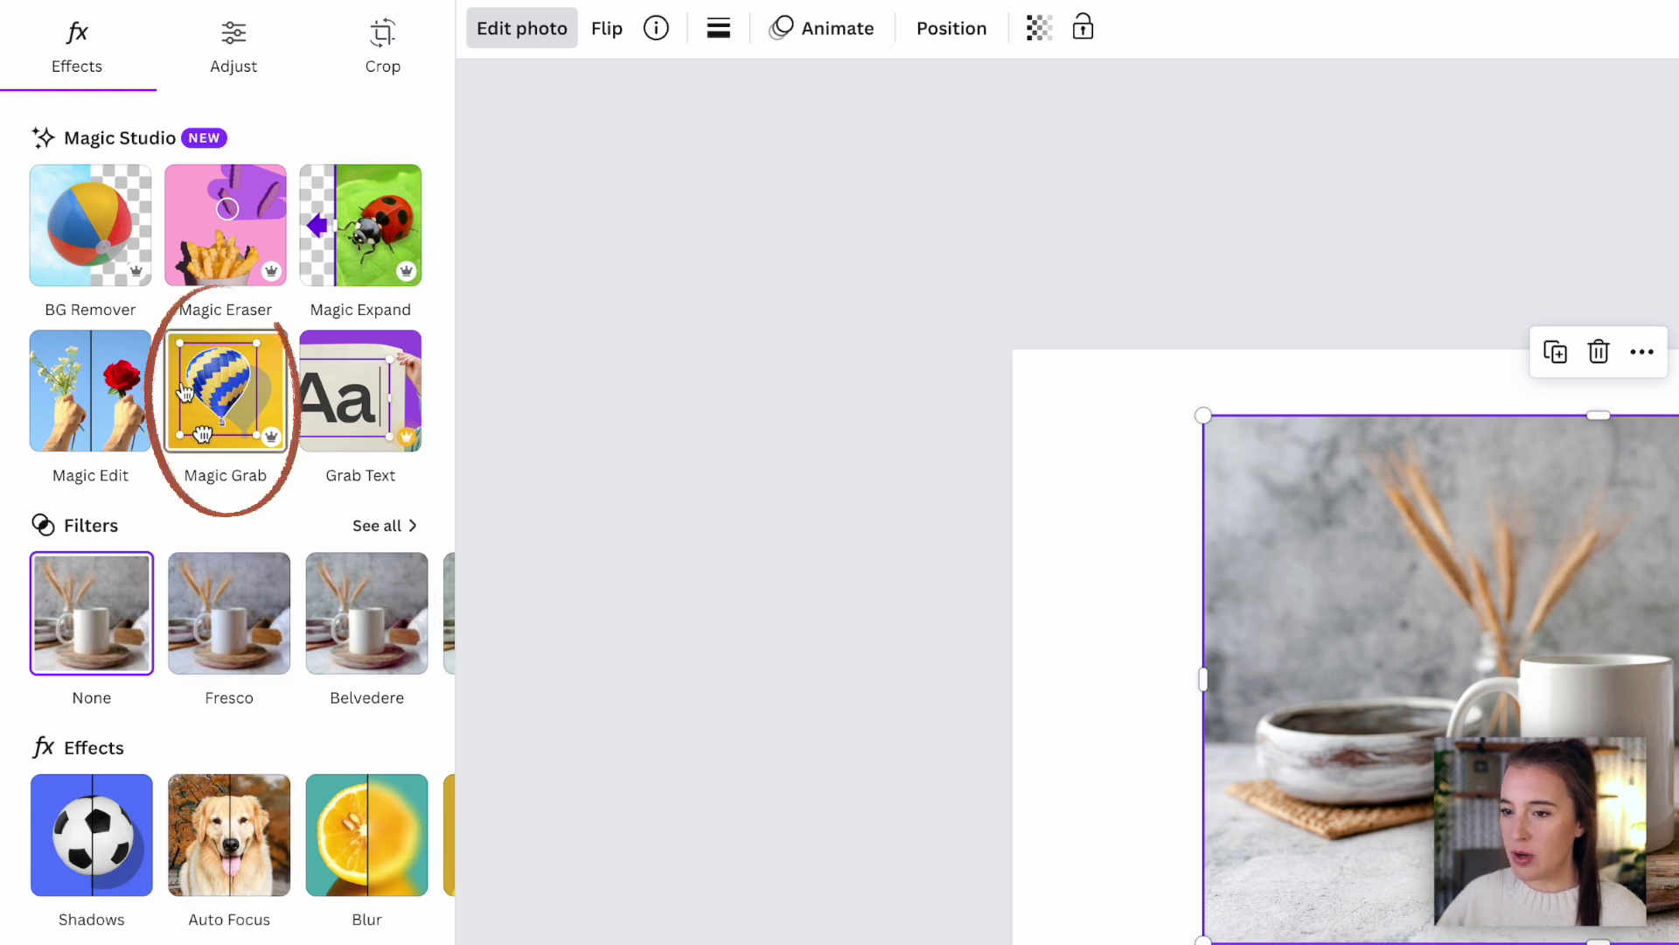
left_click(223, 409)
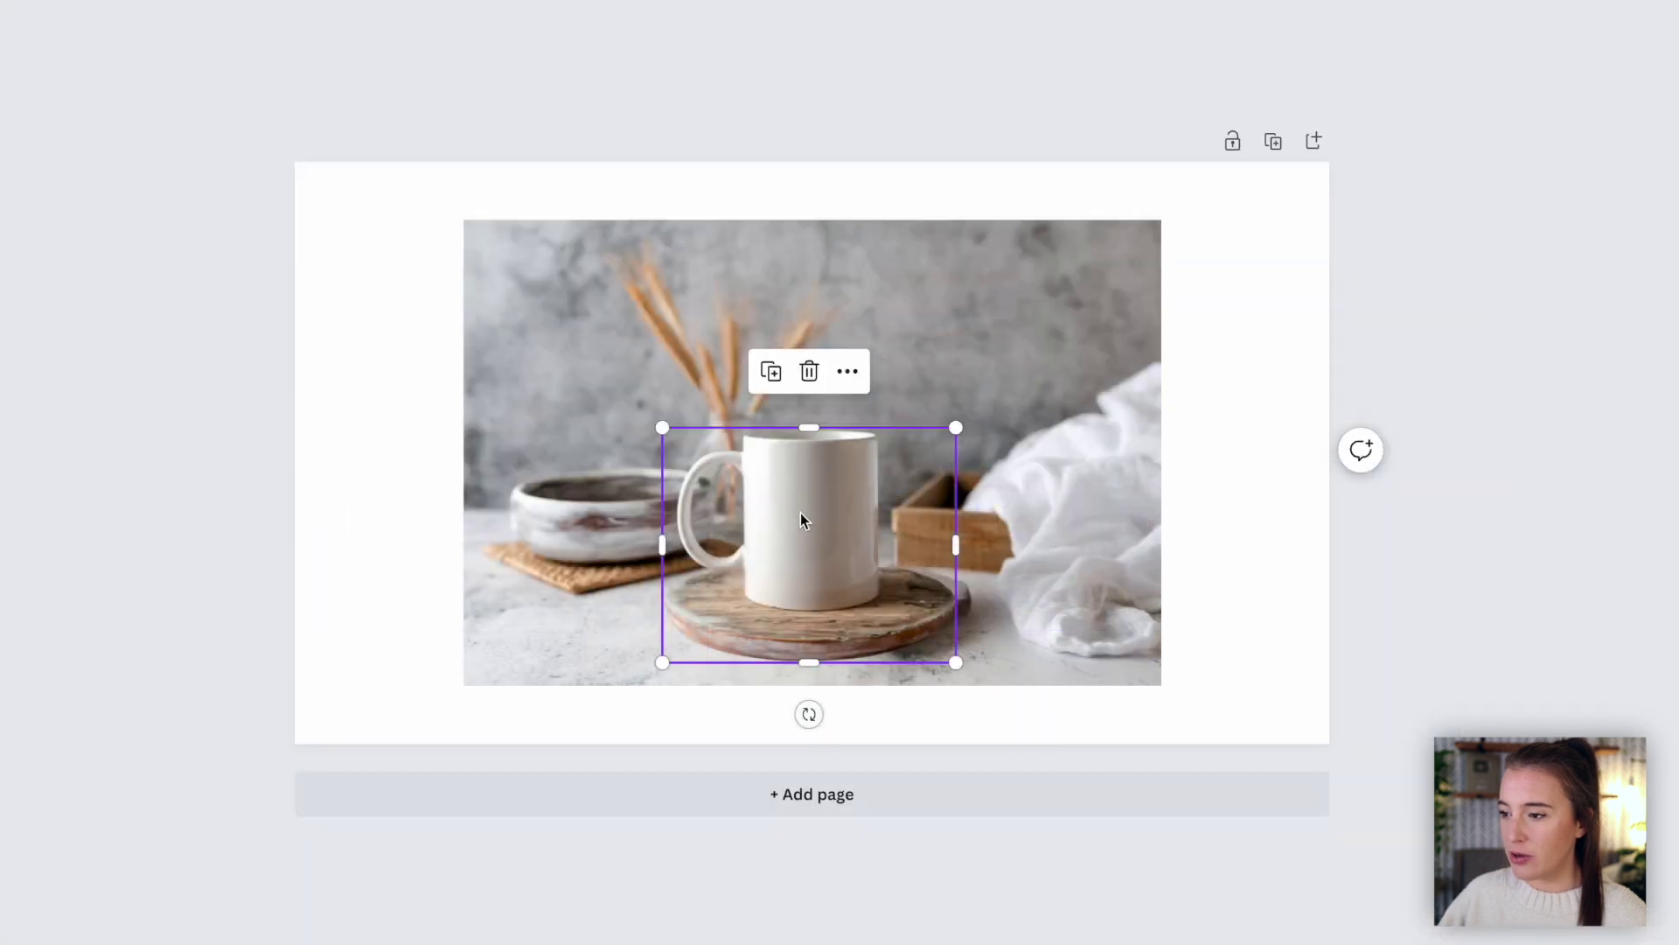
left_click_drag(800, 518, 1222, 388)
left_click_drag(854, 391, 654, 353)
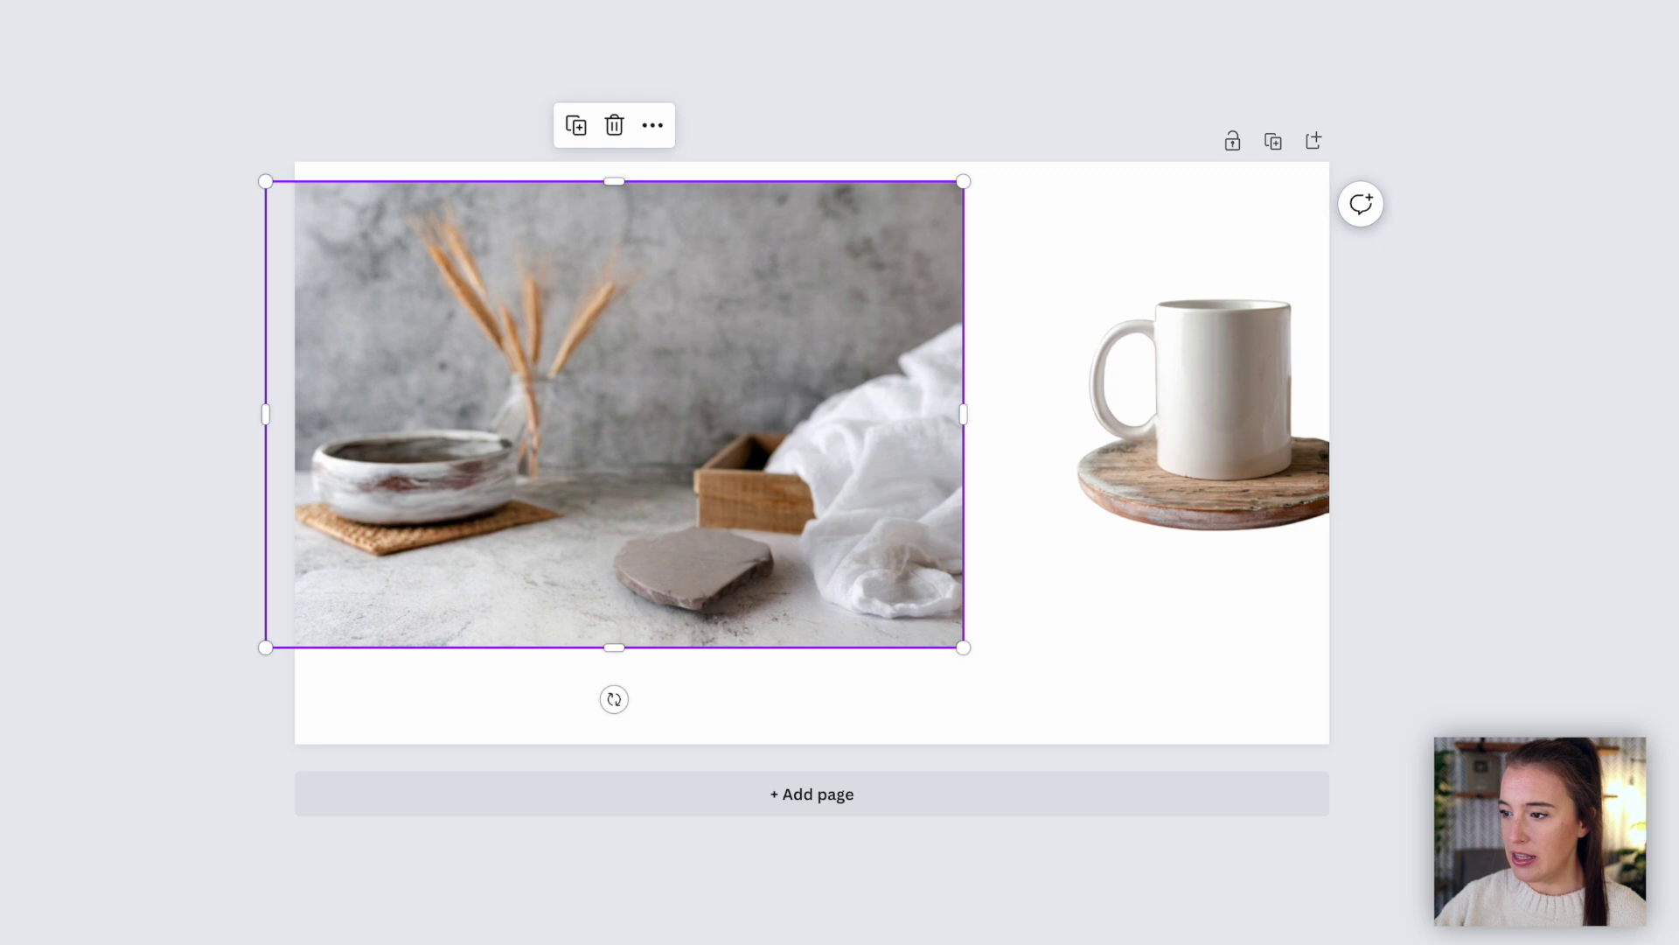
key("Delete")
Step: Centre the mug cutout and make the page background light mauve
left_click_drag(1173, 469, 833, 493)
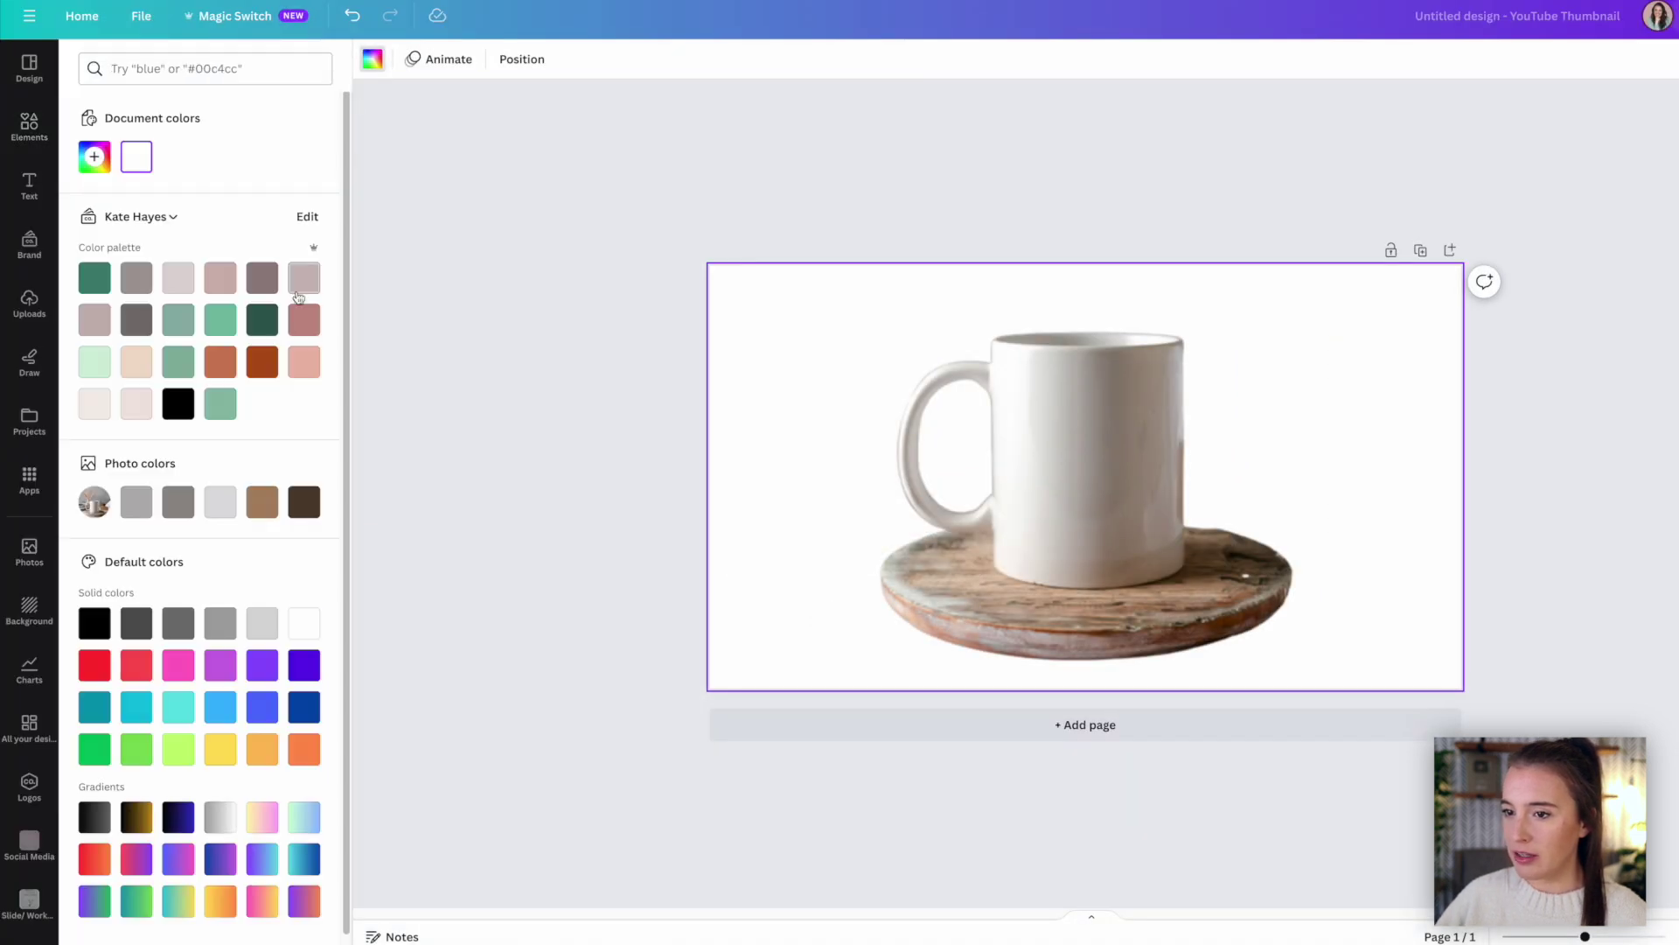
left_click(303, 277)
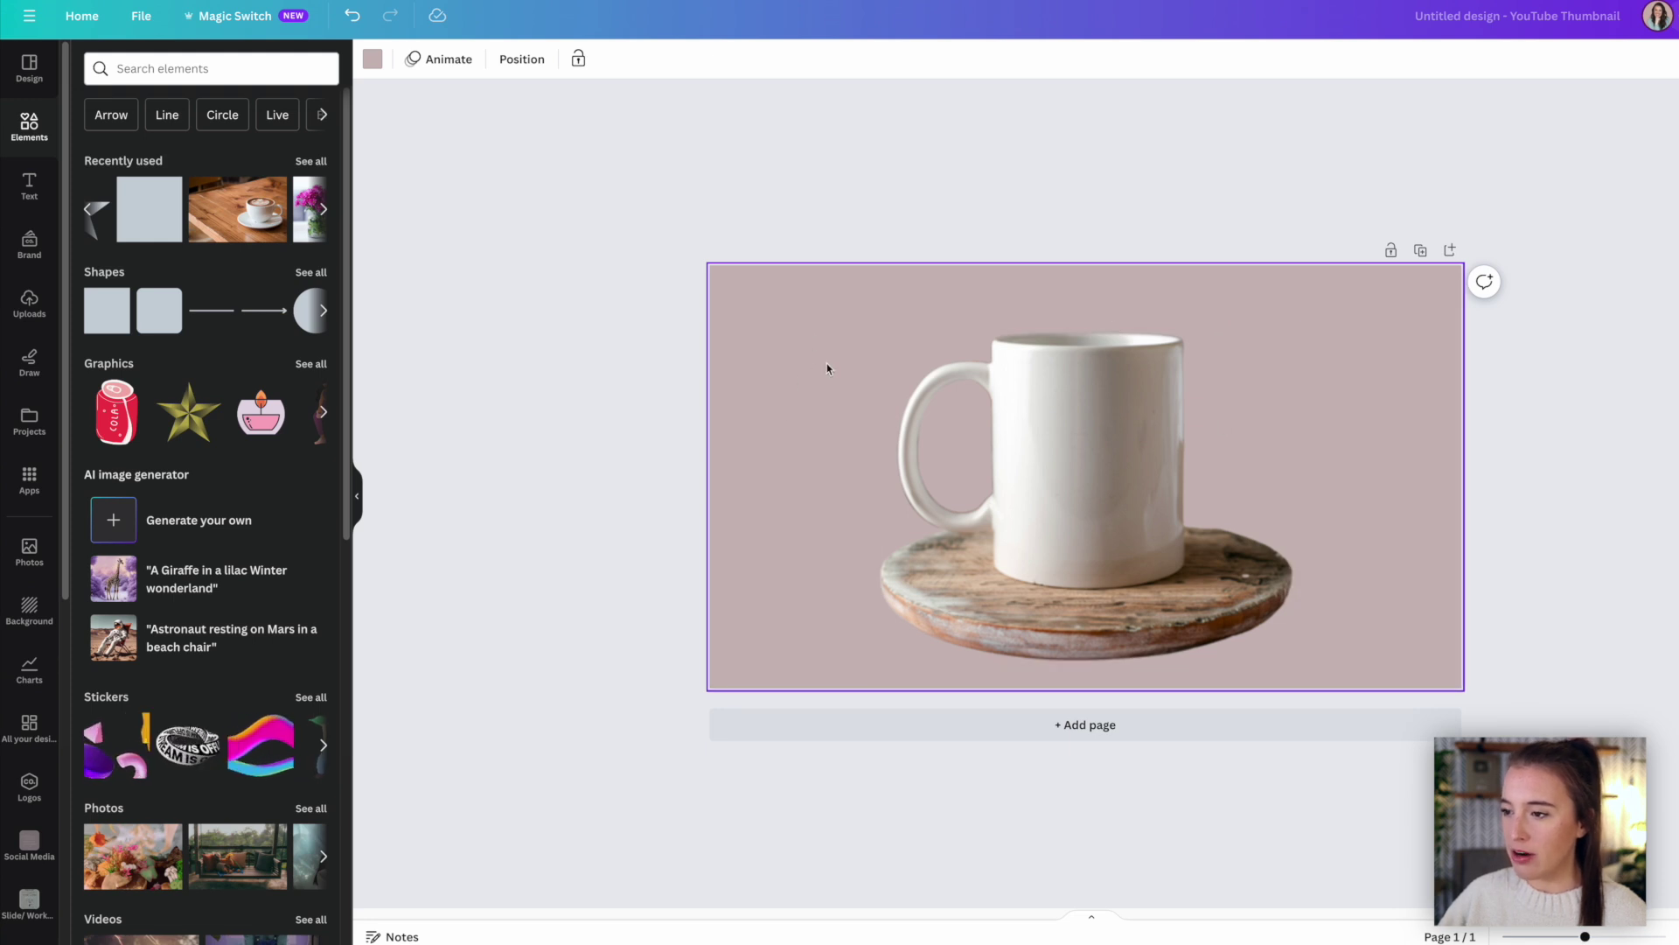
left_click_drag(1026, 431, 1065, 461)
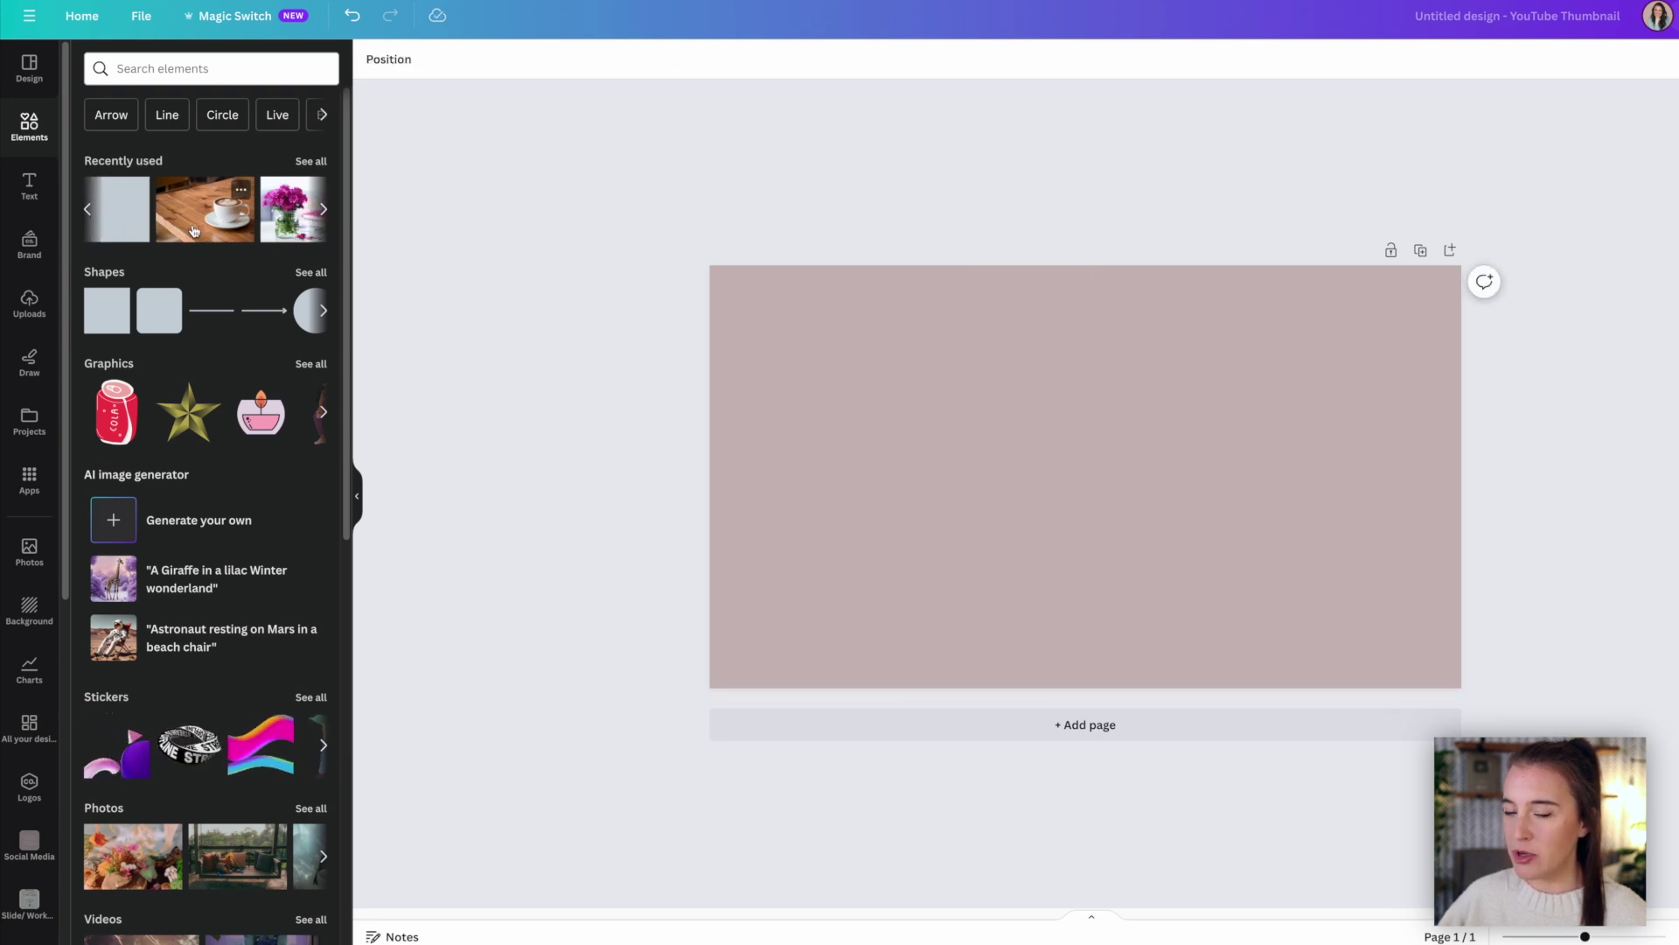
Step: Add and resize the latte photo and the still life, discarding a background-removed trial image
left_click(185, 233)
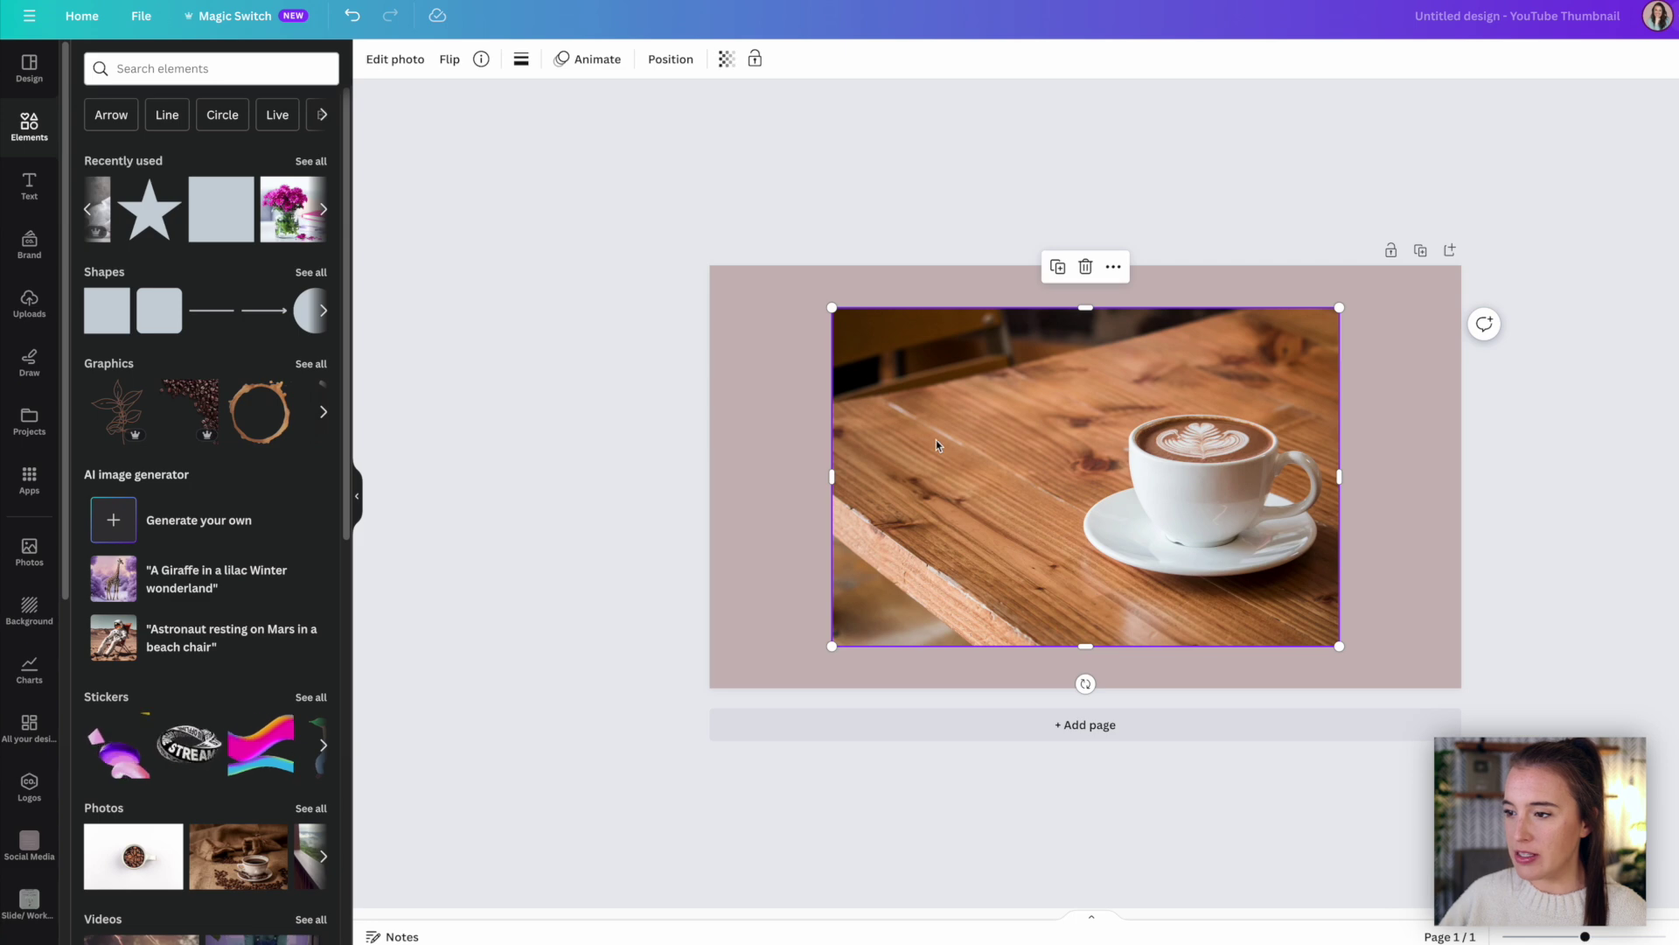
left_click_drag(936, 444, 870, 429)
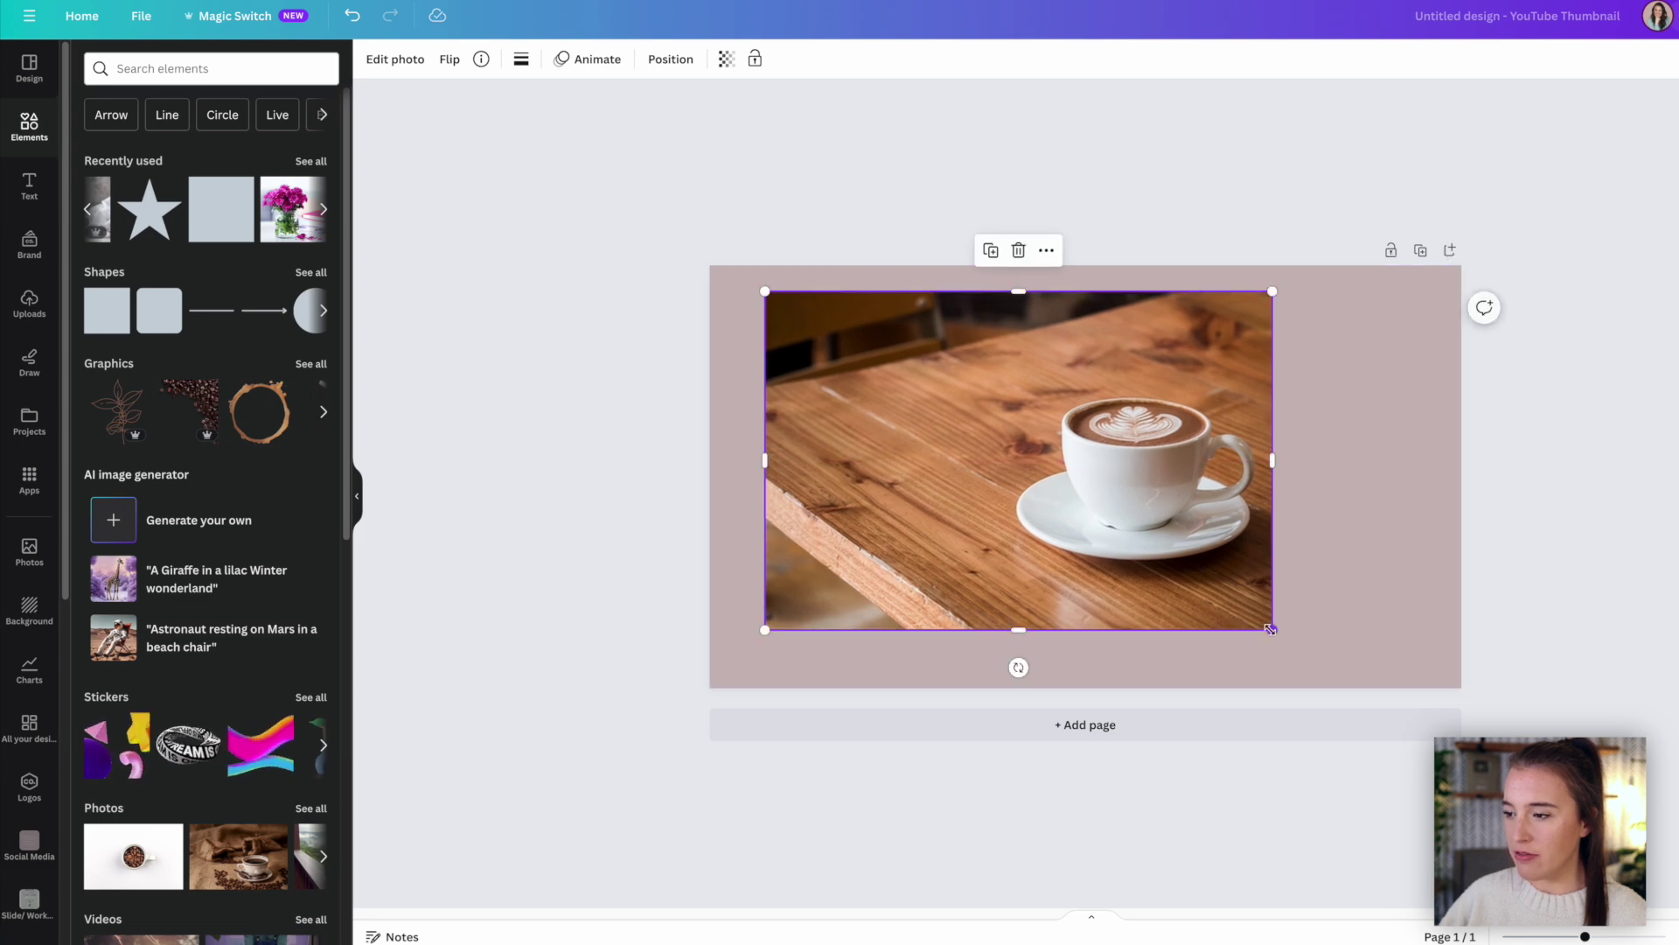
left_click_drag(1270, 628, 1159, 553)
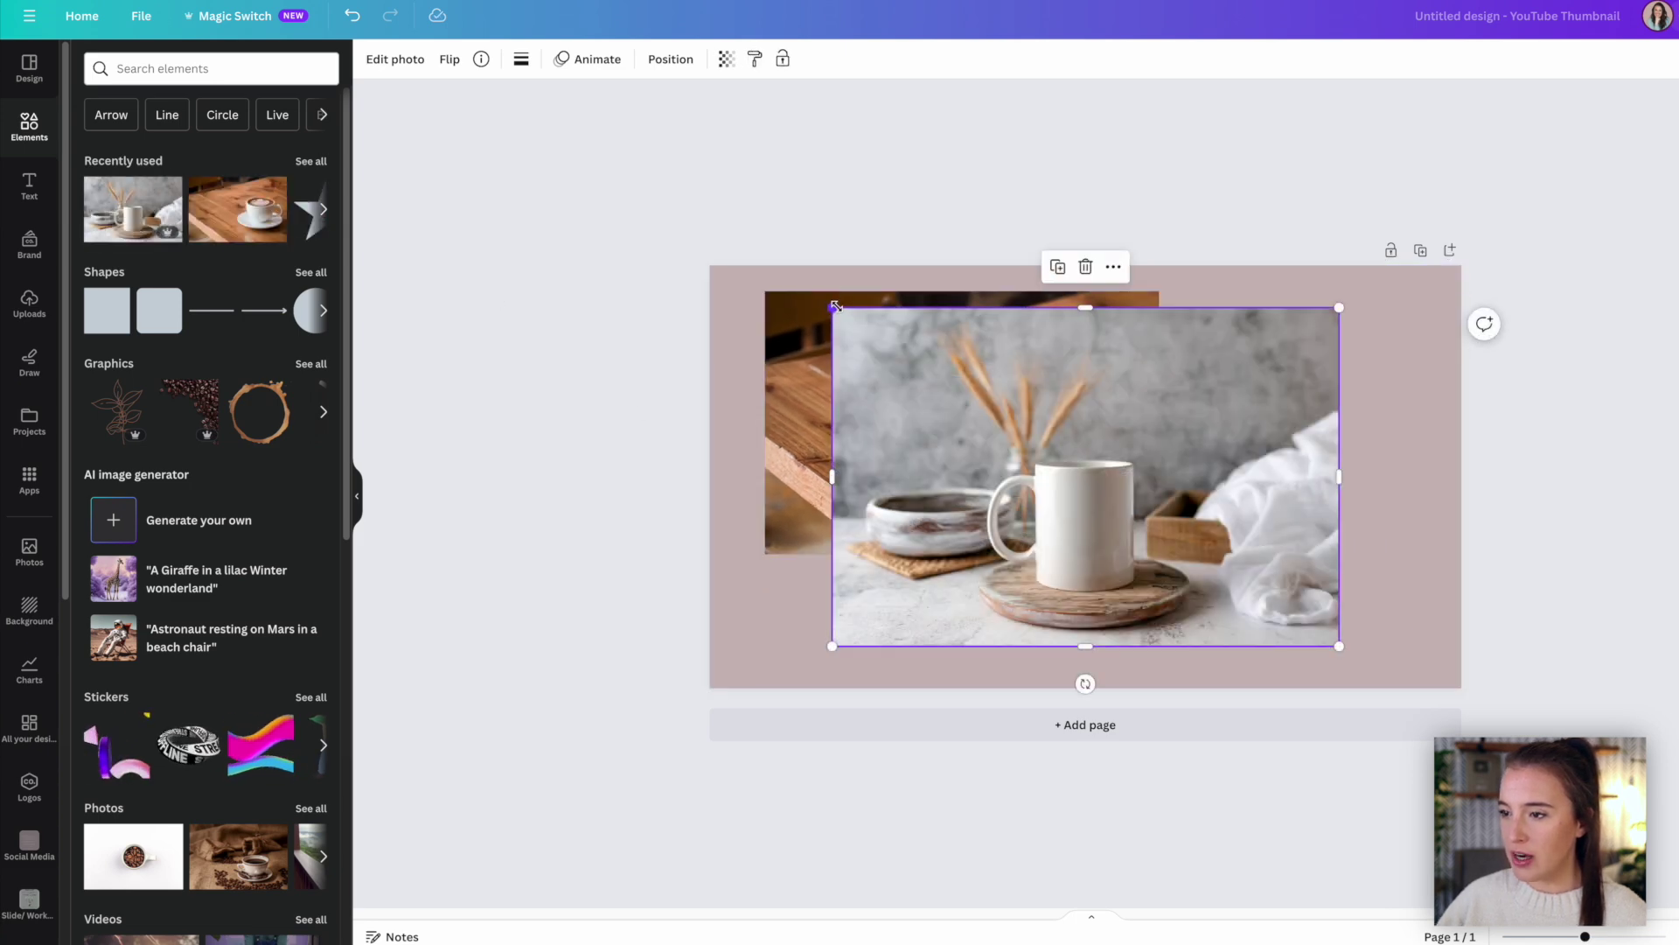
left_click_drag(836, 306, 963, 394)
left_click_drag(1112, 555, 1214, 583)
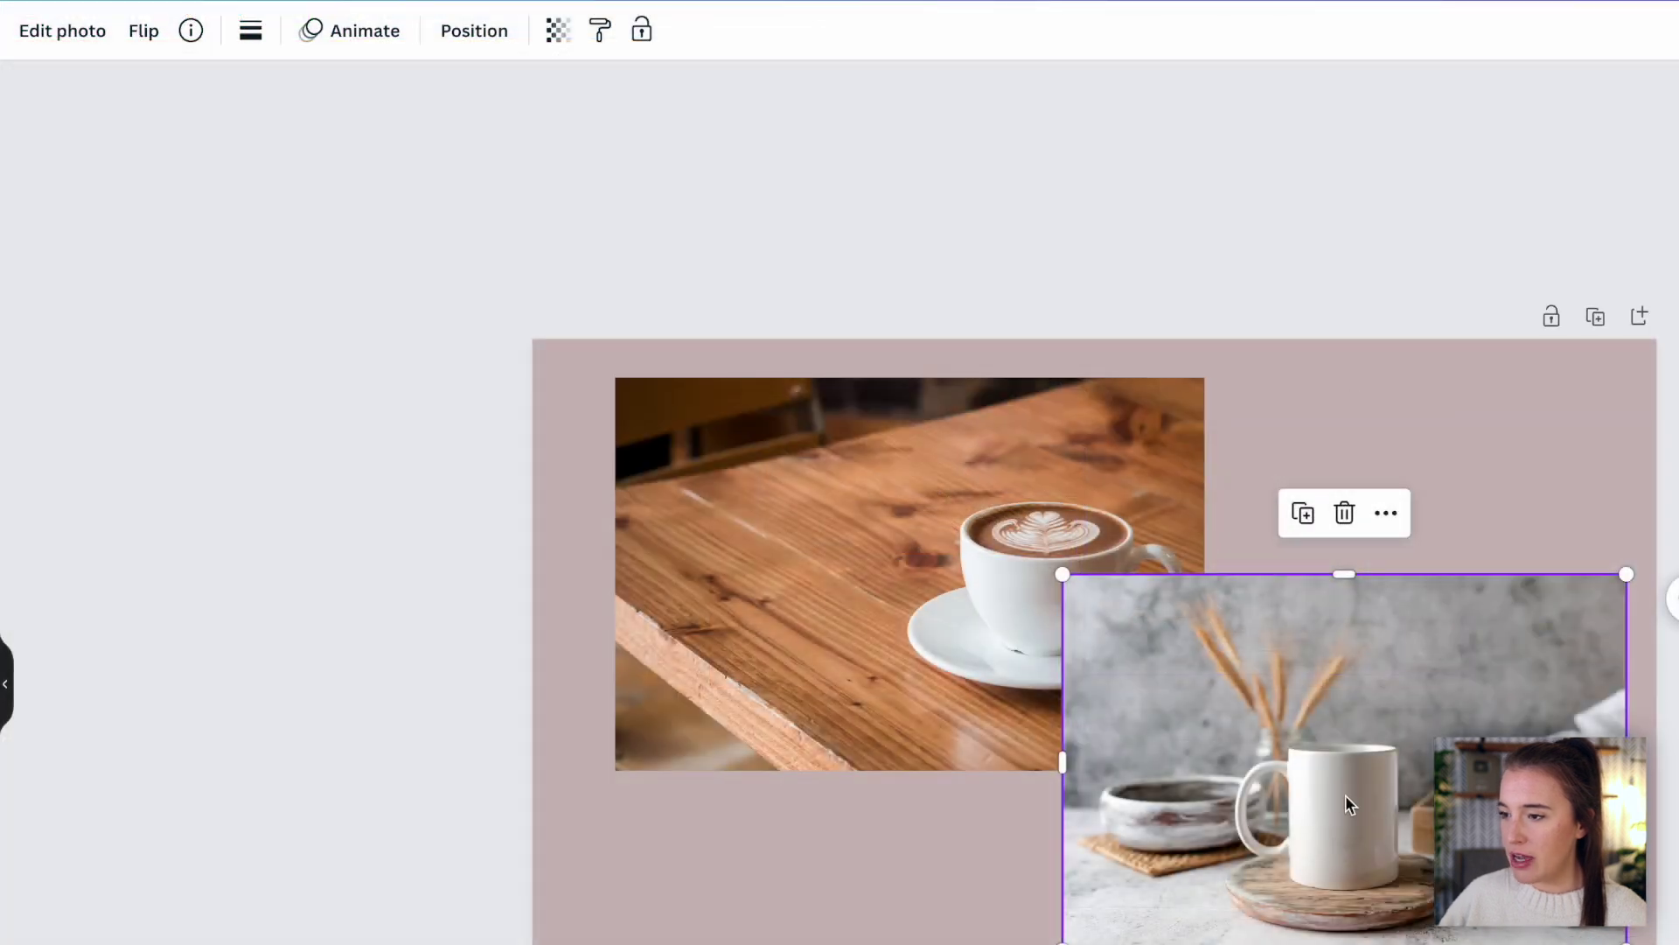
left_click(82, 31)
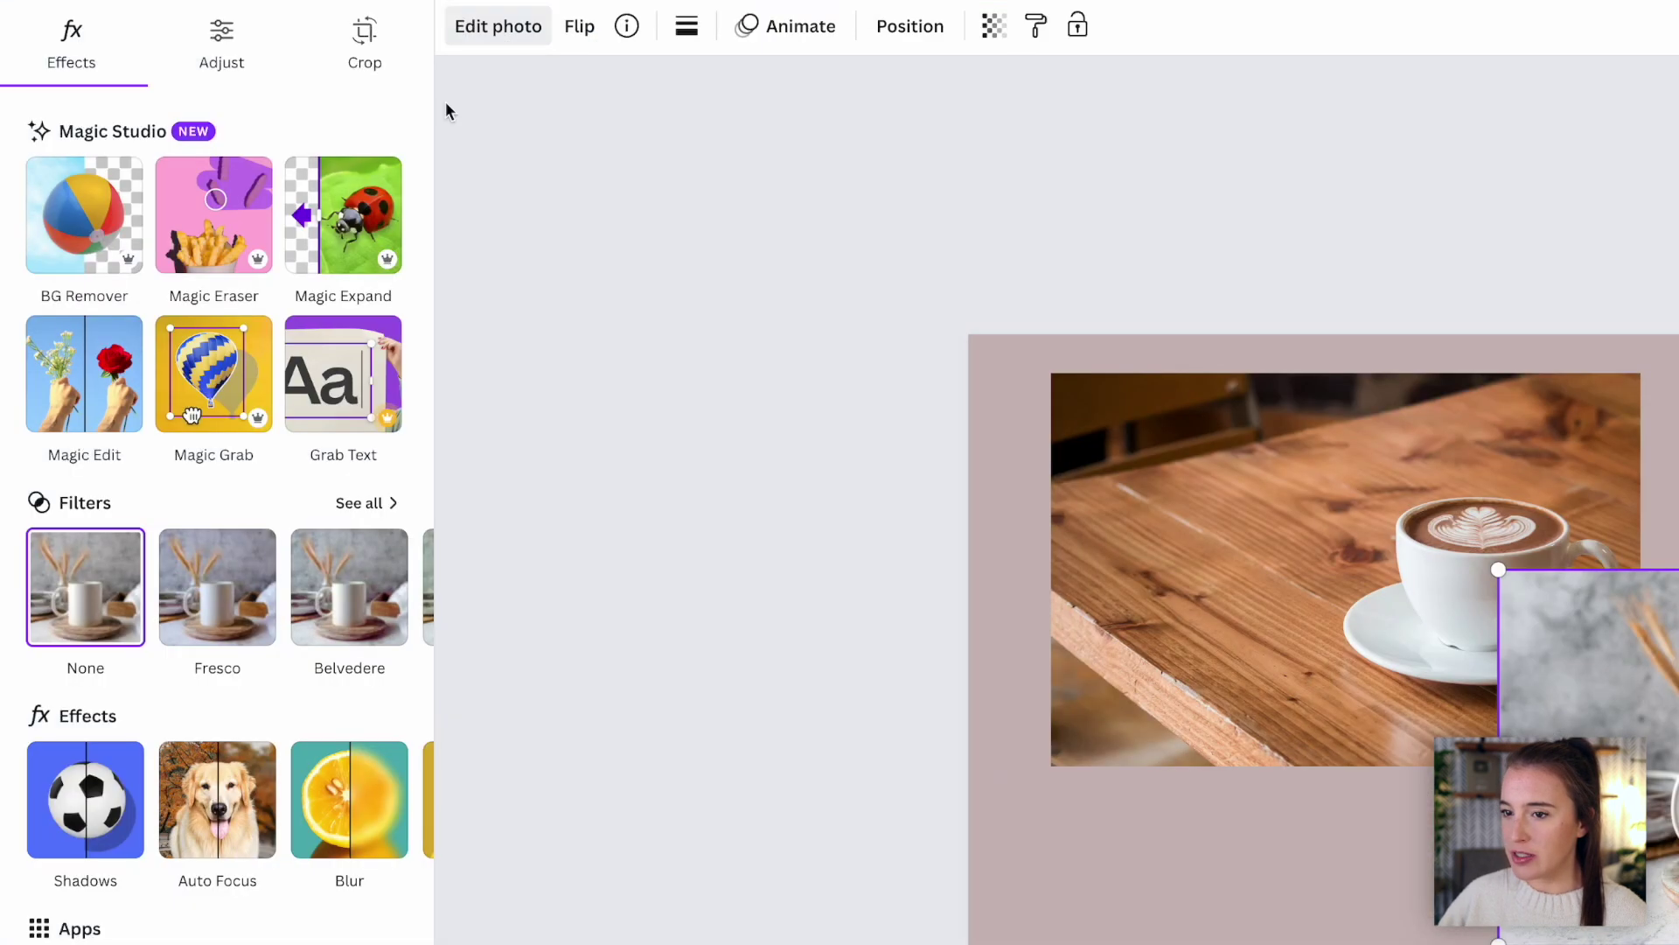
left_click(84, 215)
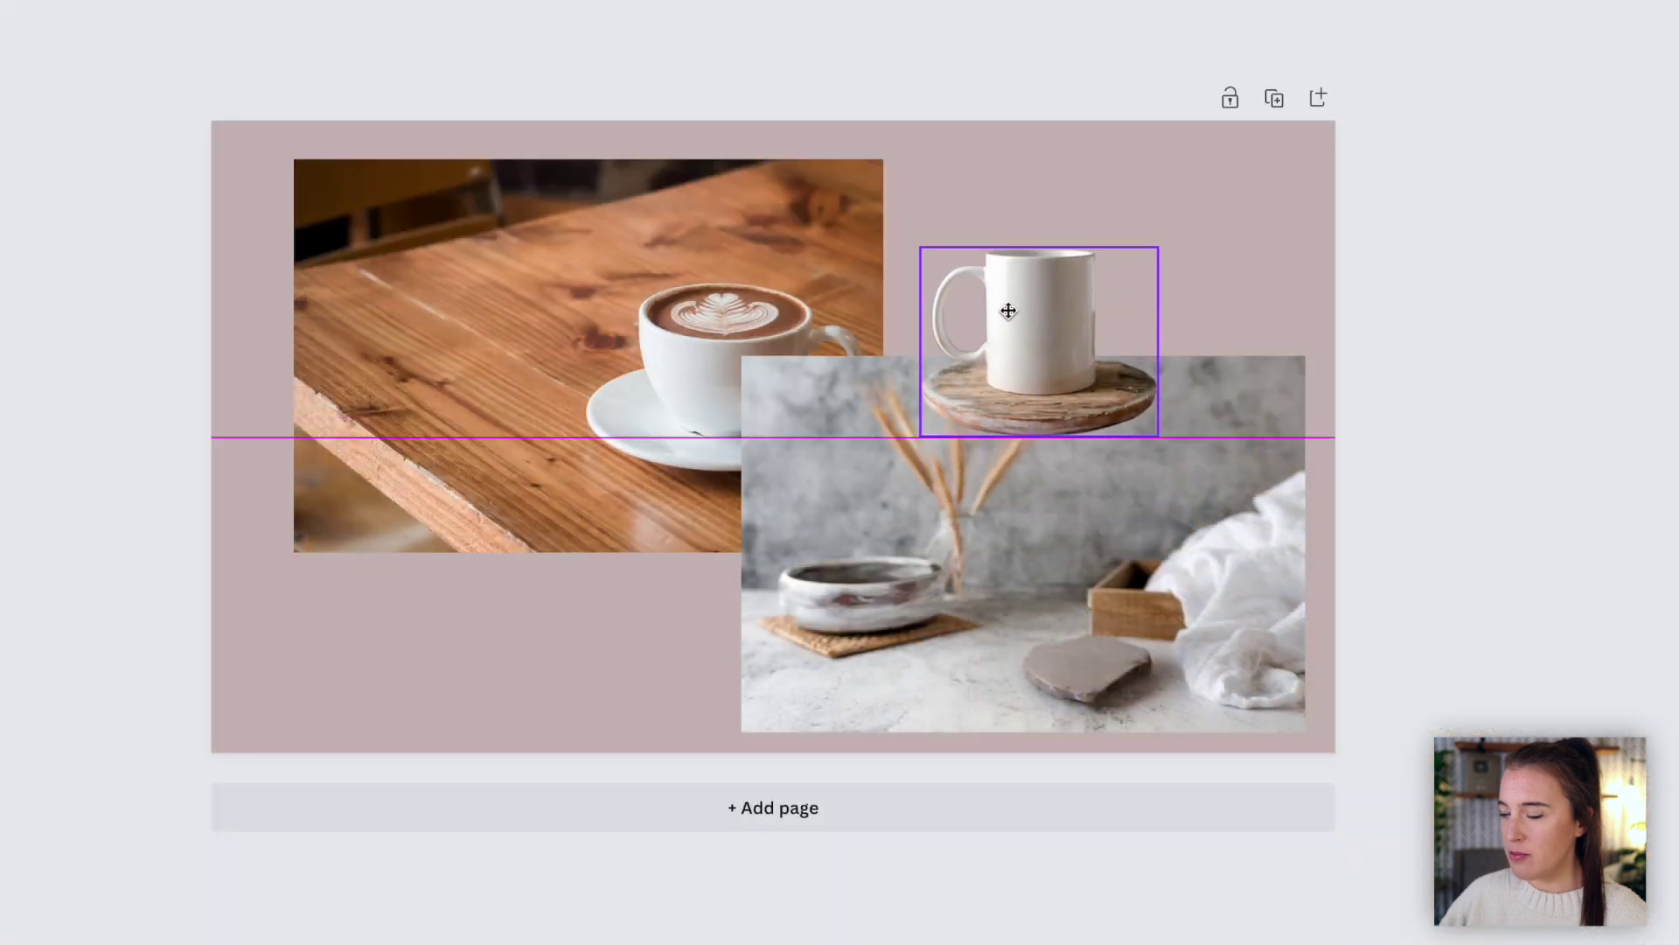
left_click_drag(1016, 324, 1017, 267)
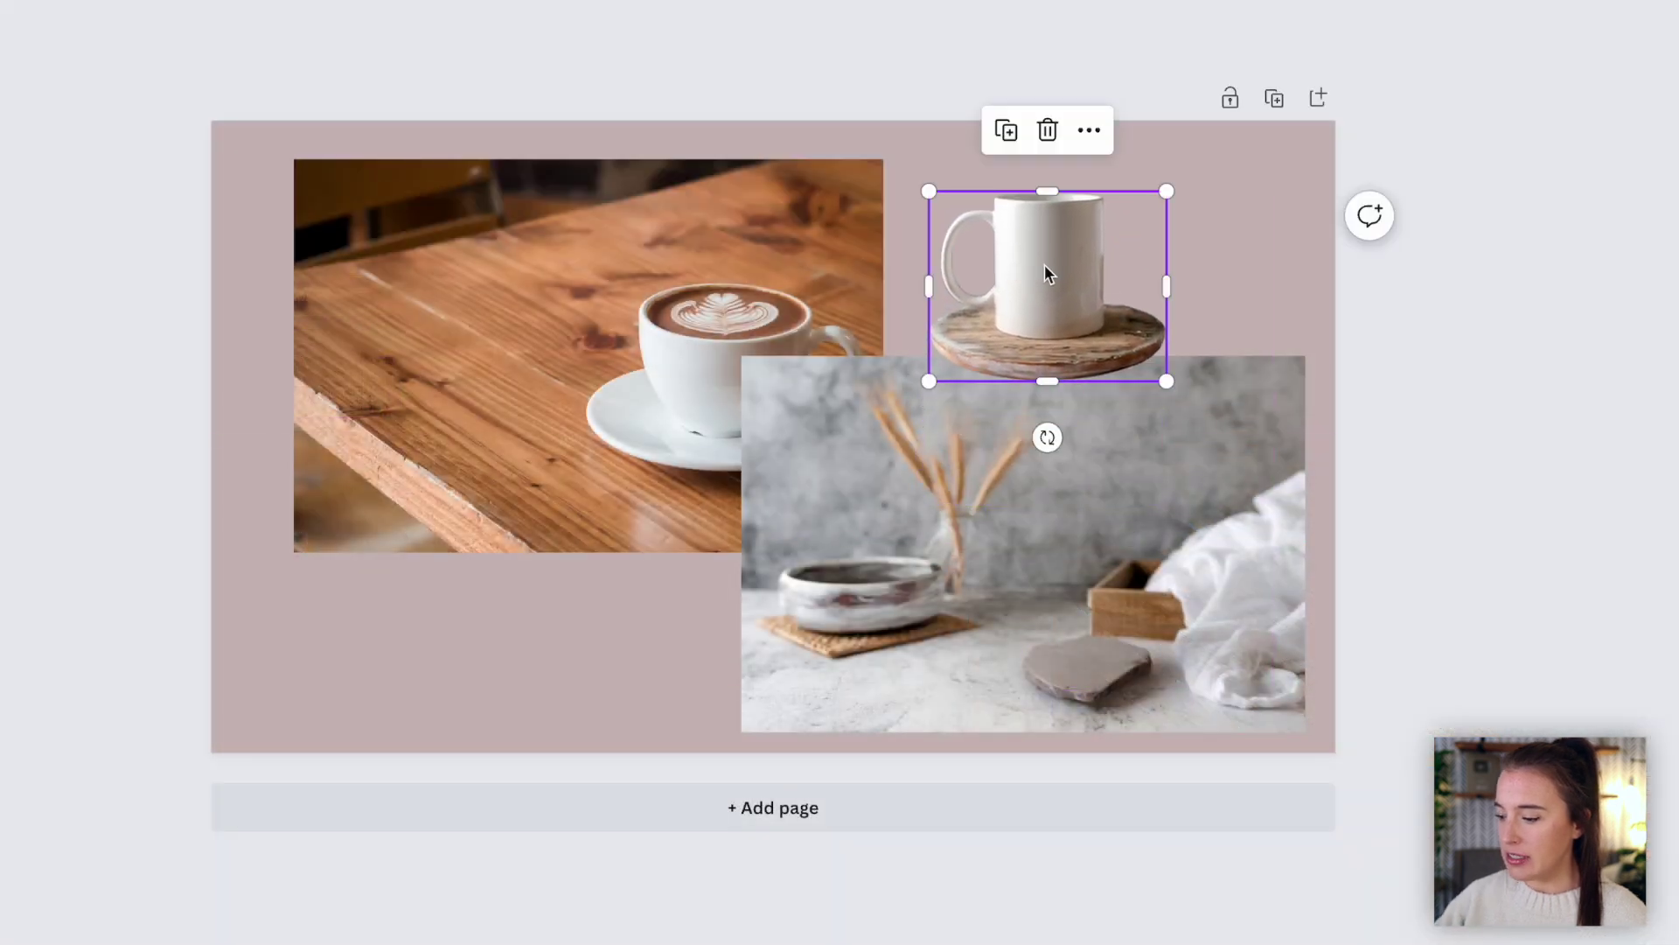
key("Delete")
Step: Magic Grab the latte cup onto the stone-bowl photo and delete the wooden-table photo
left_click(675, 287)
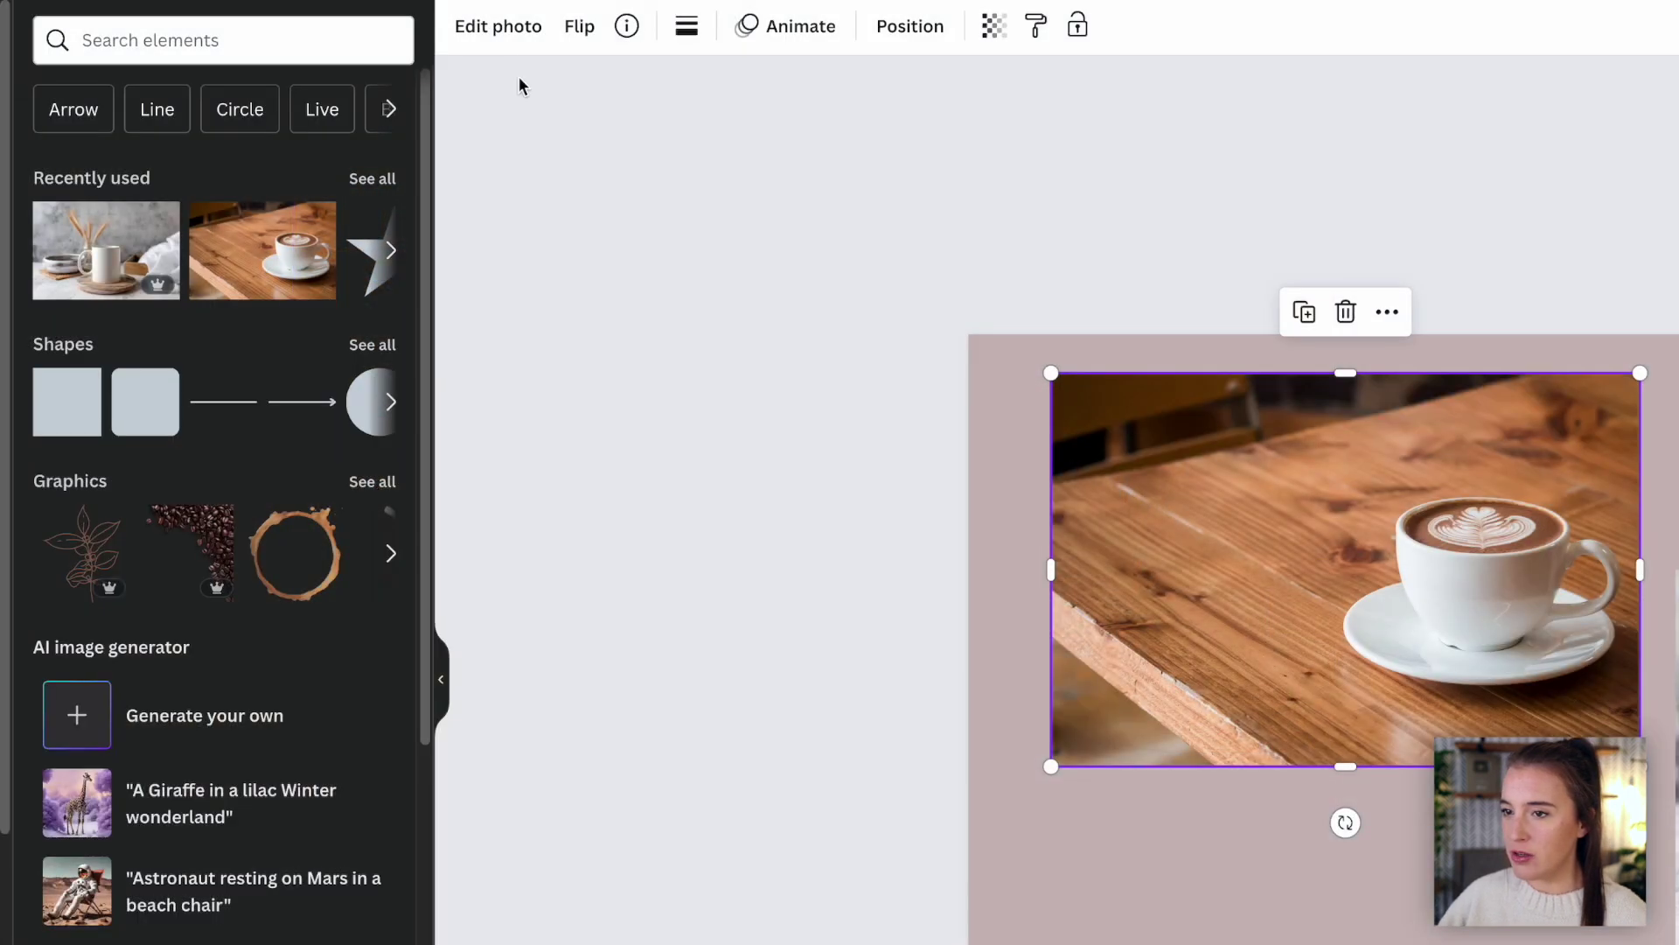
left_click(503, 27)
left_click(233, 346)
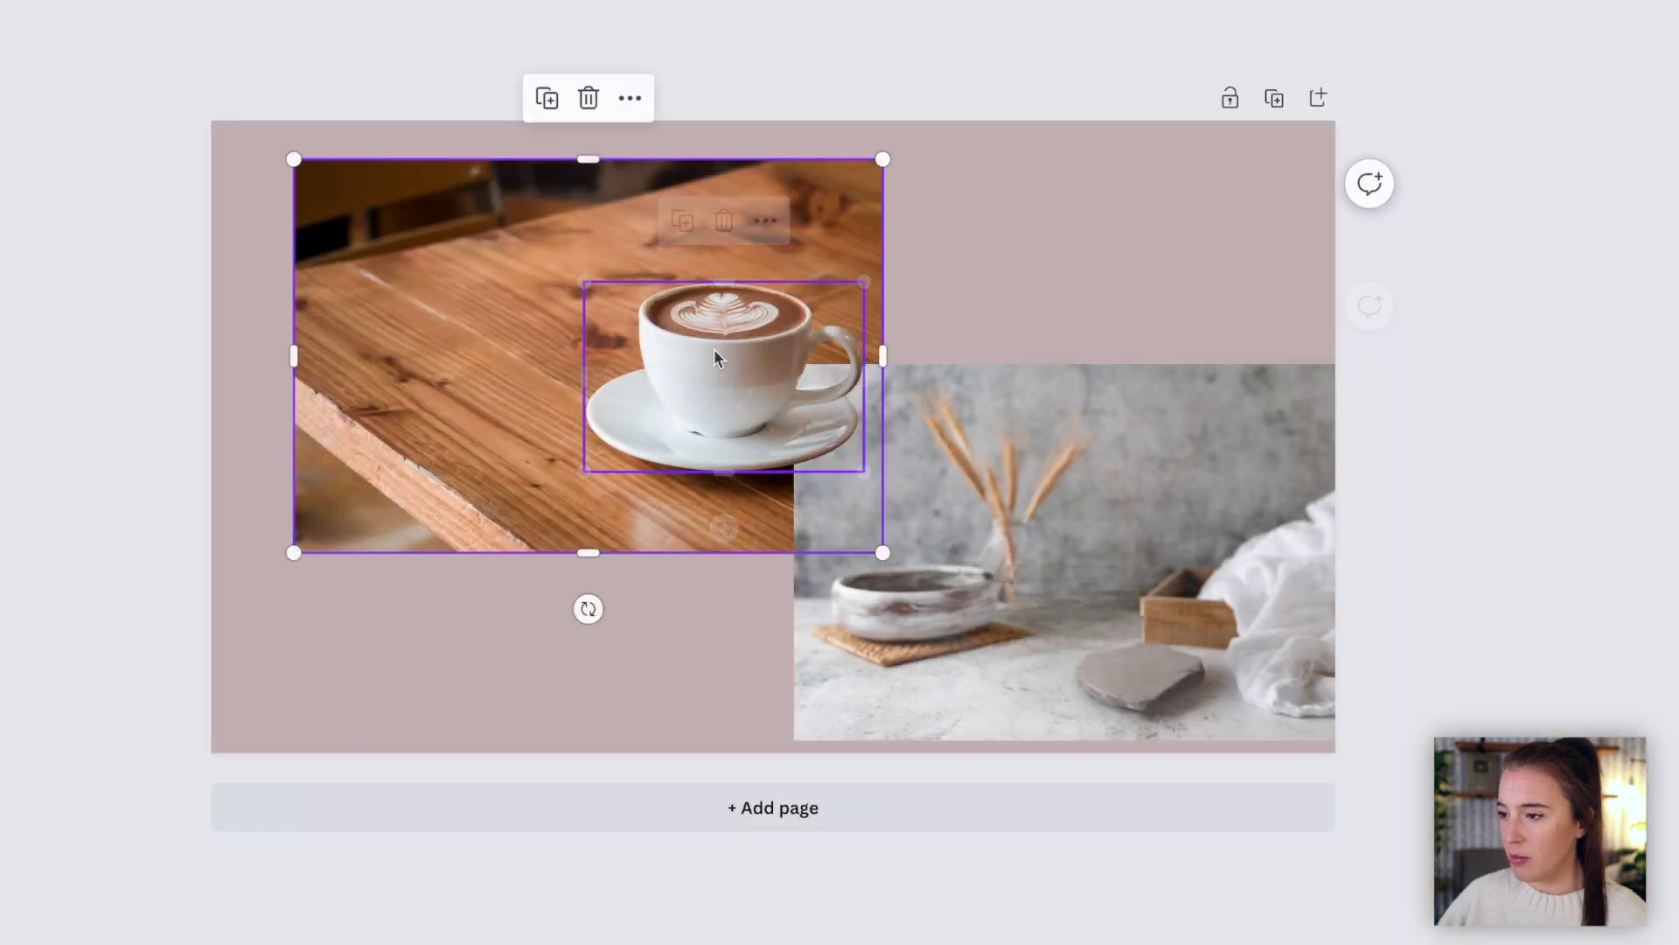
left_click_drag(712, 348, 1011, 521)
left_click(618, 327)
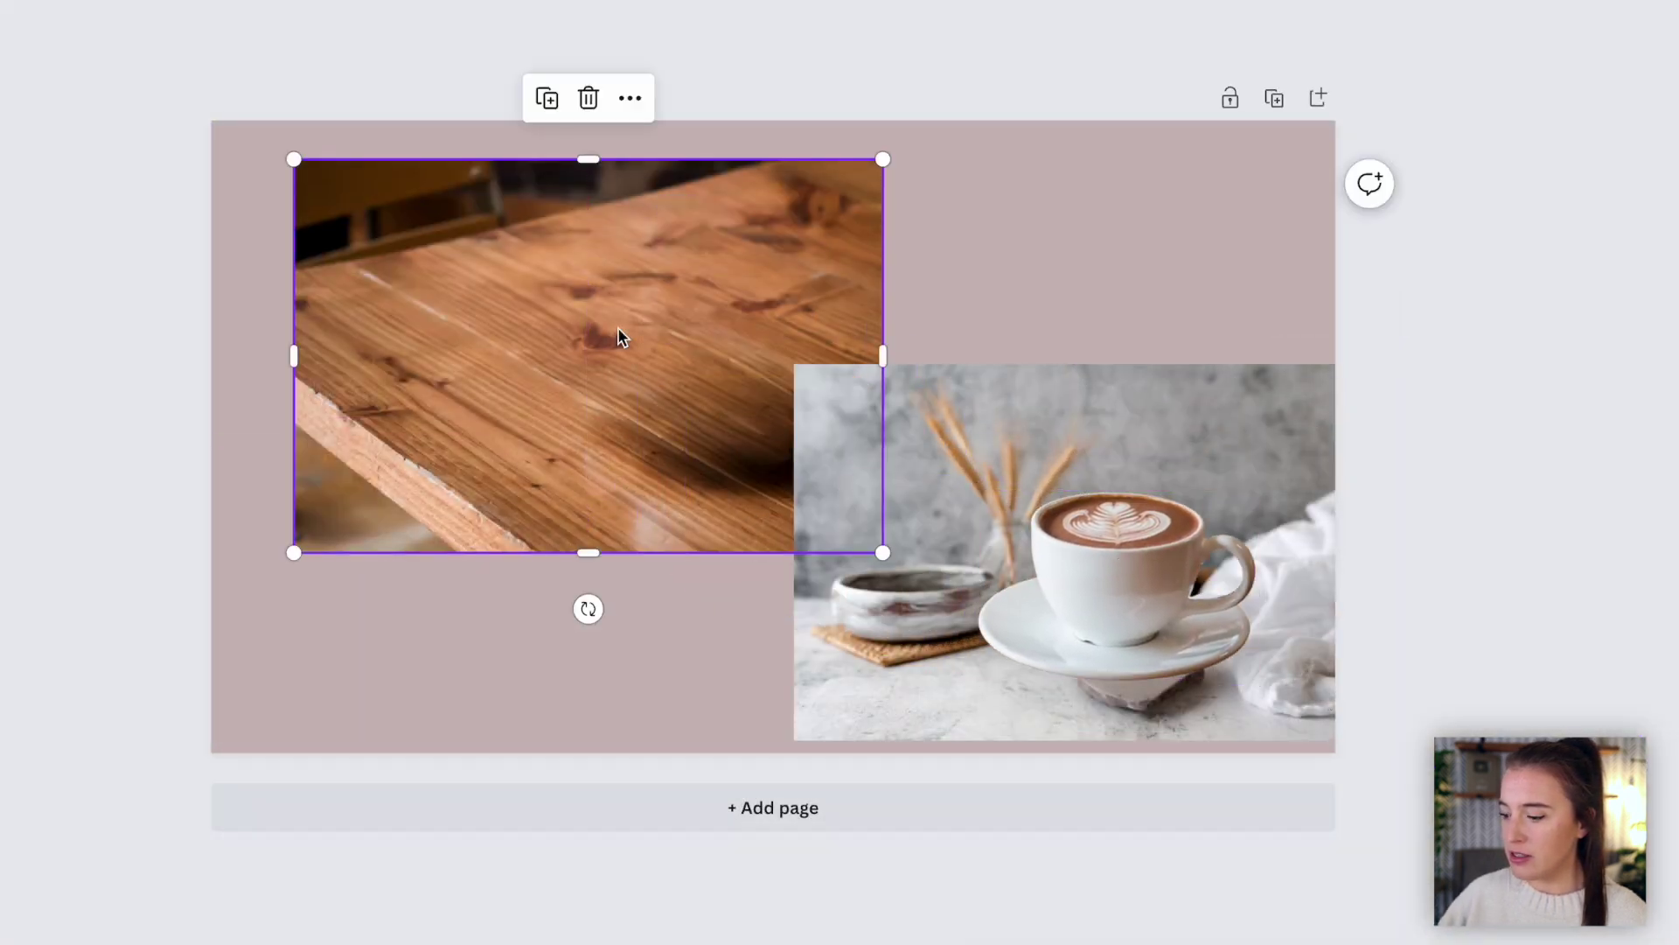
key("Delete")
Step: Enlarge the stone-bowl photo, then reposition and resize the latte cup on it
left_click_drag(863, 419, 554, 316)
left_click_drag(450, 253, 289, 213)
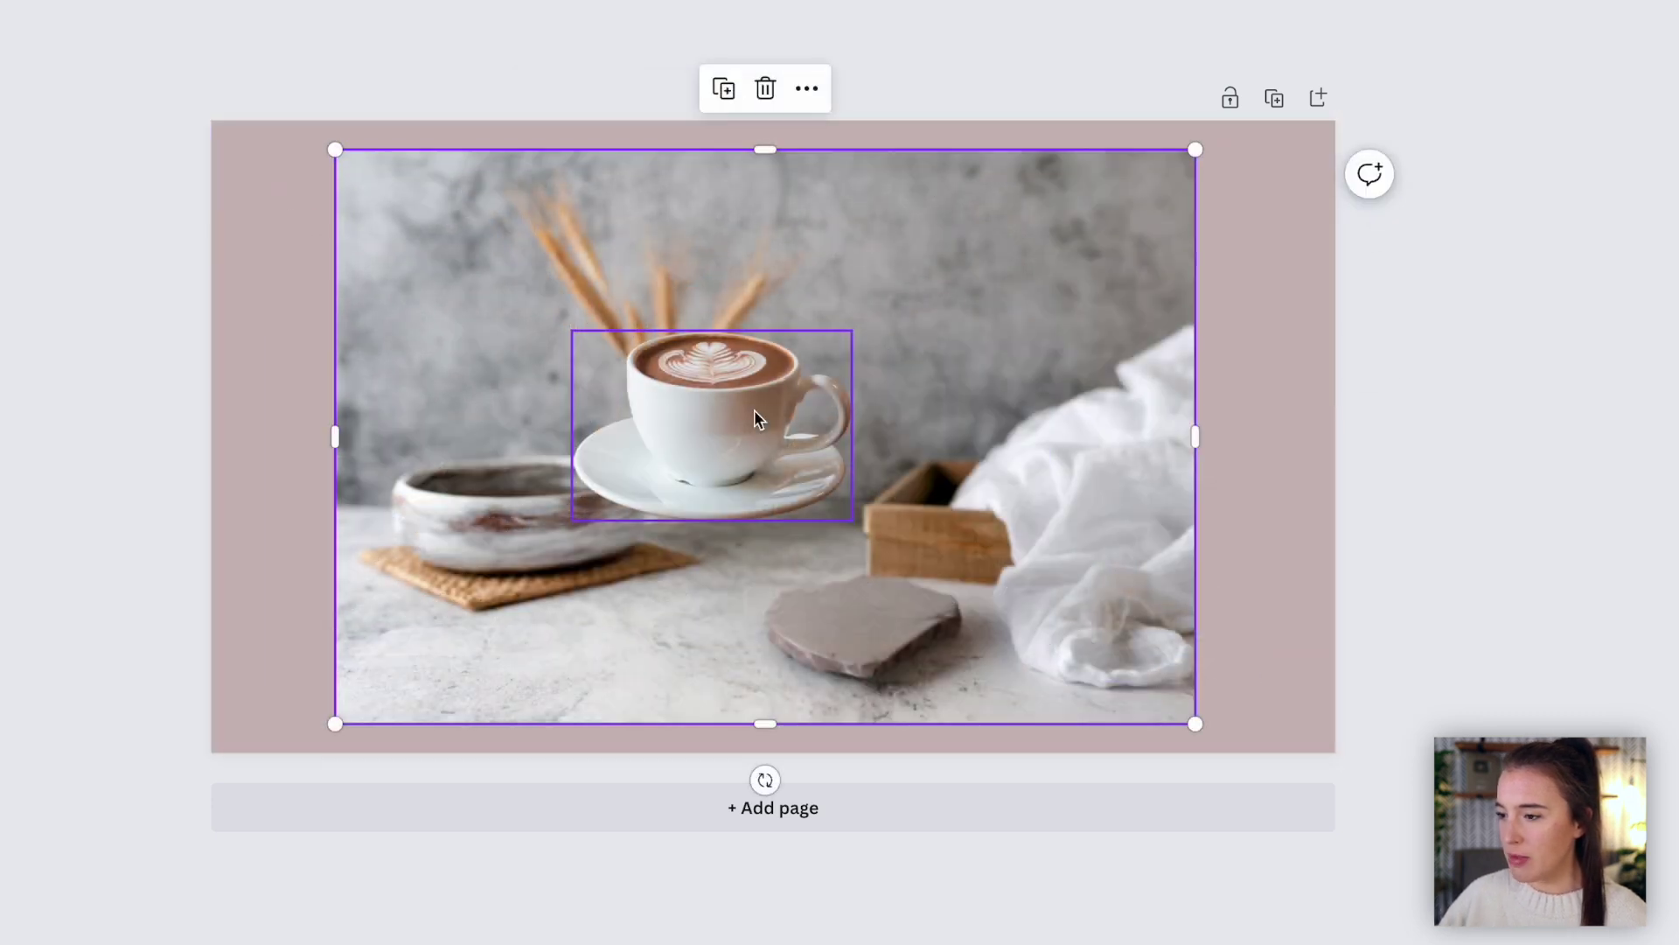
left_click_drag(754, 416, 784, 510)
left_click_drag(881, 427, 816, 482)
left_click_drag(960, 399, 886, 438)
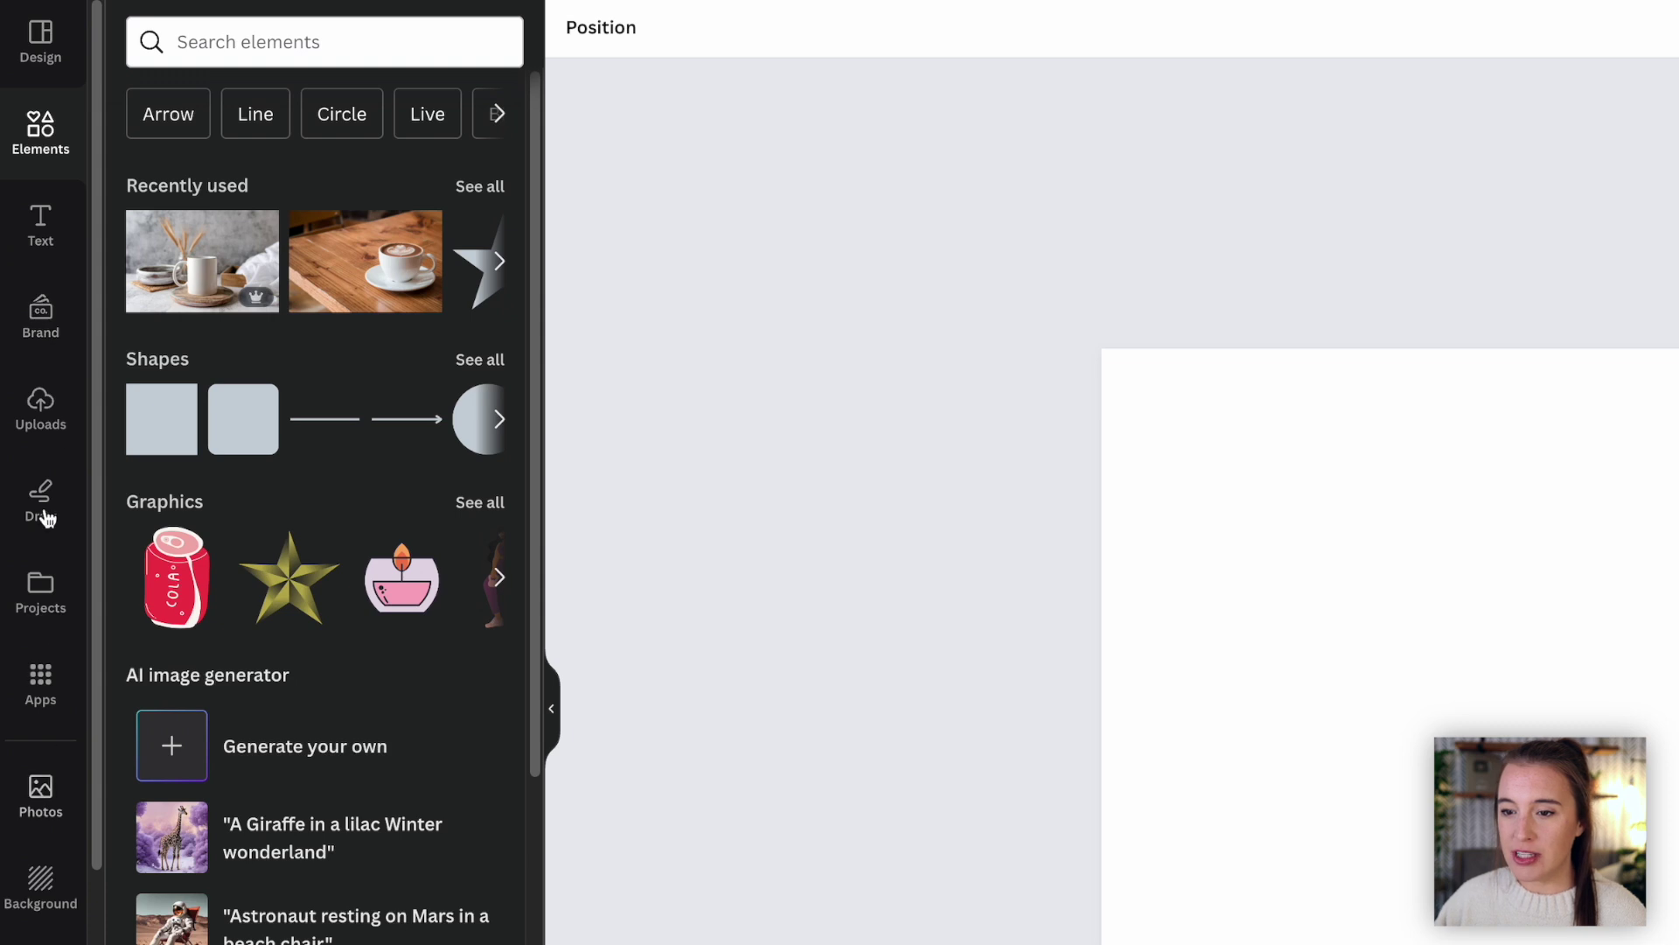
Step: Open the Magic Morph app and add its example star to the blank page
left_click(36, 688)
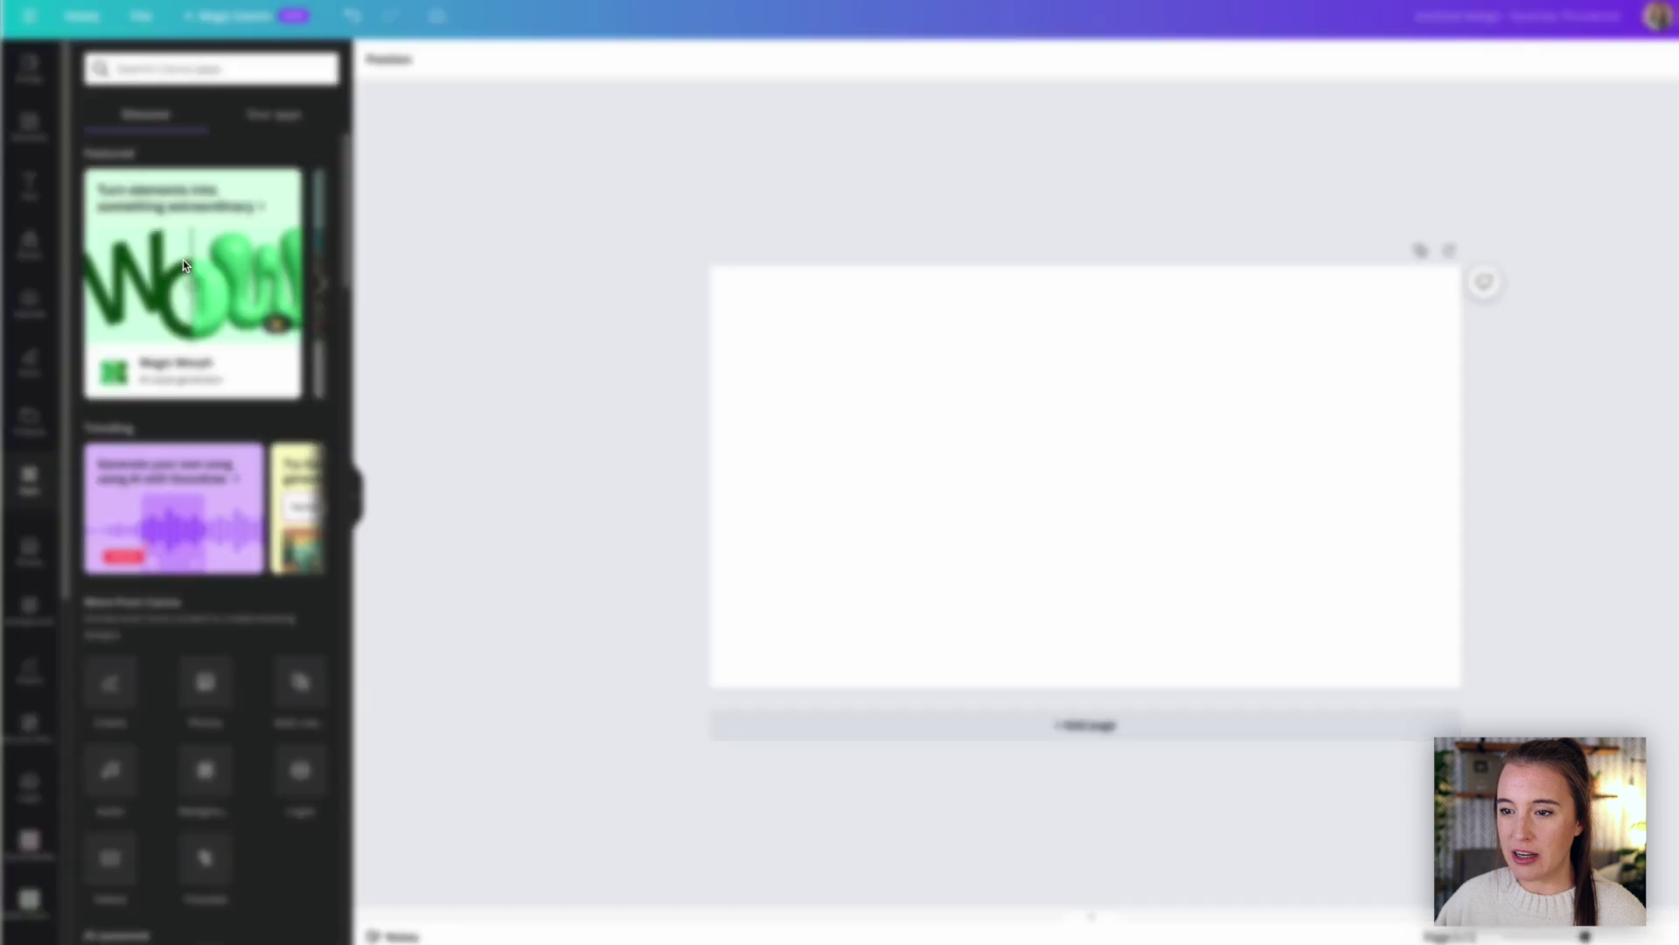
left_click(278, 343)
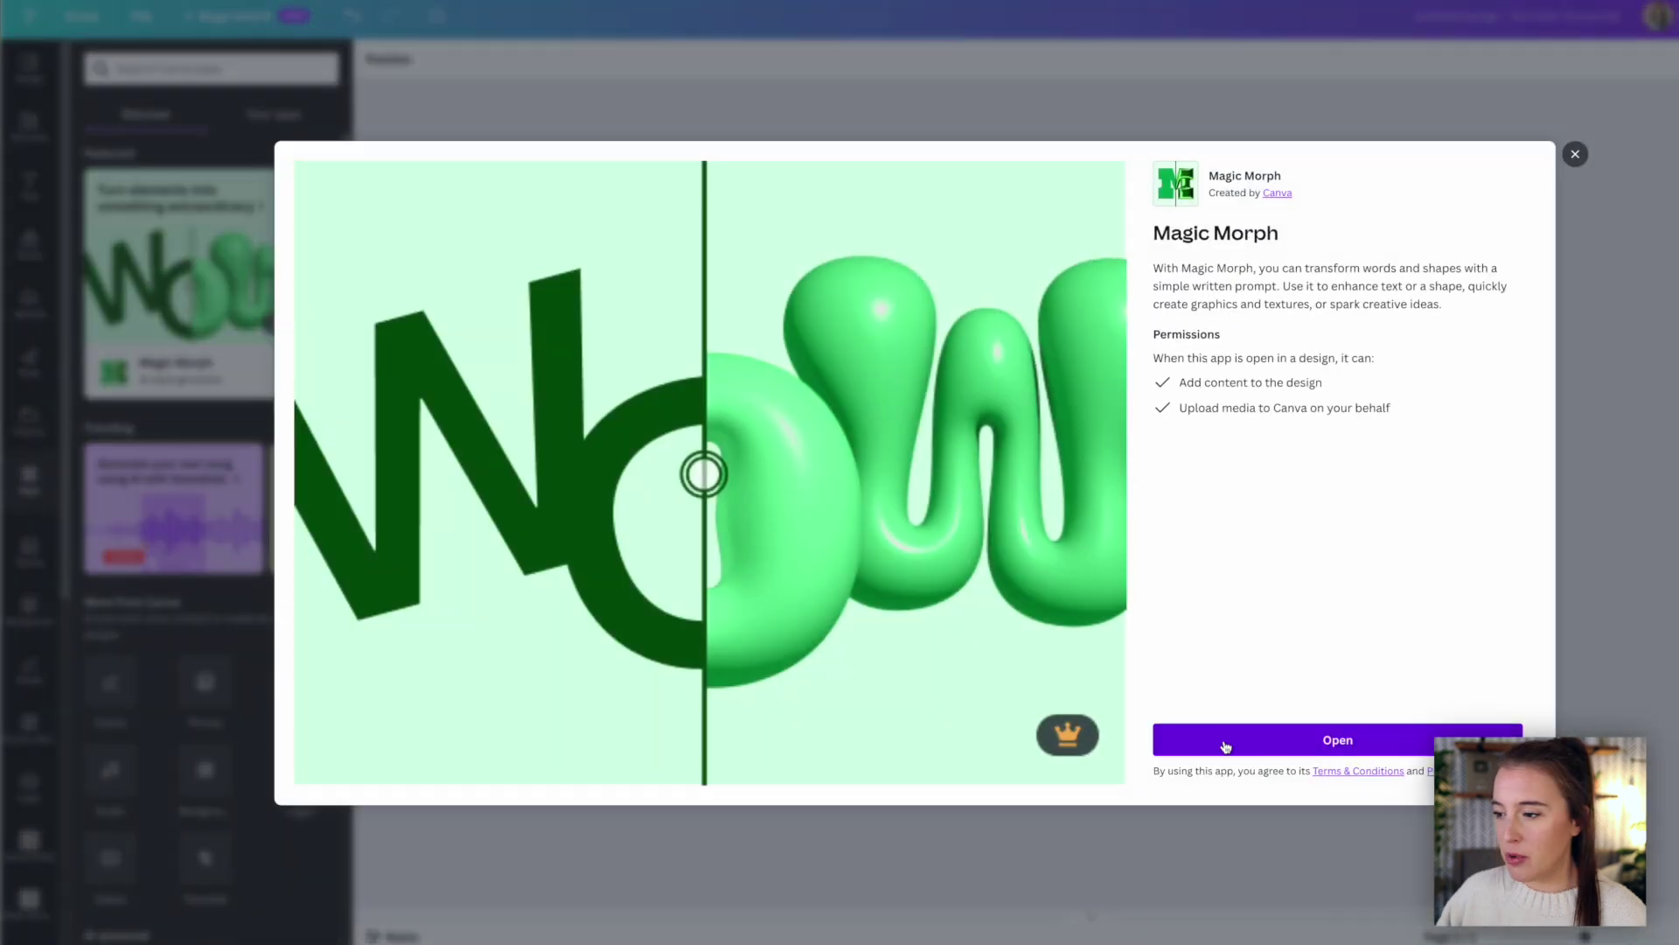
left_click(1225, 746)
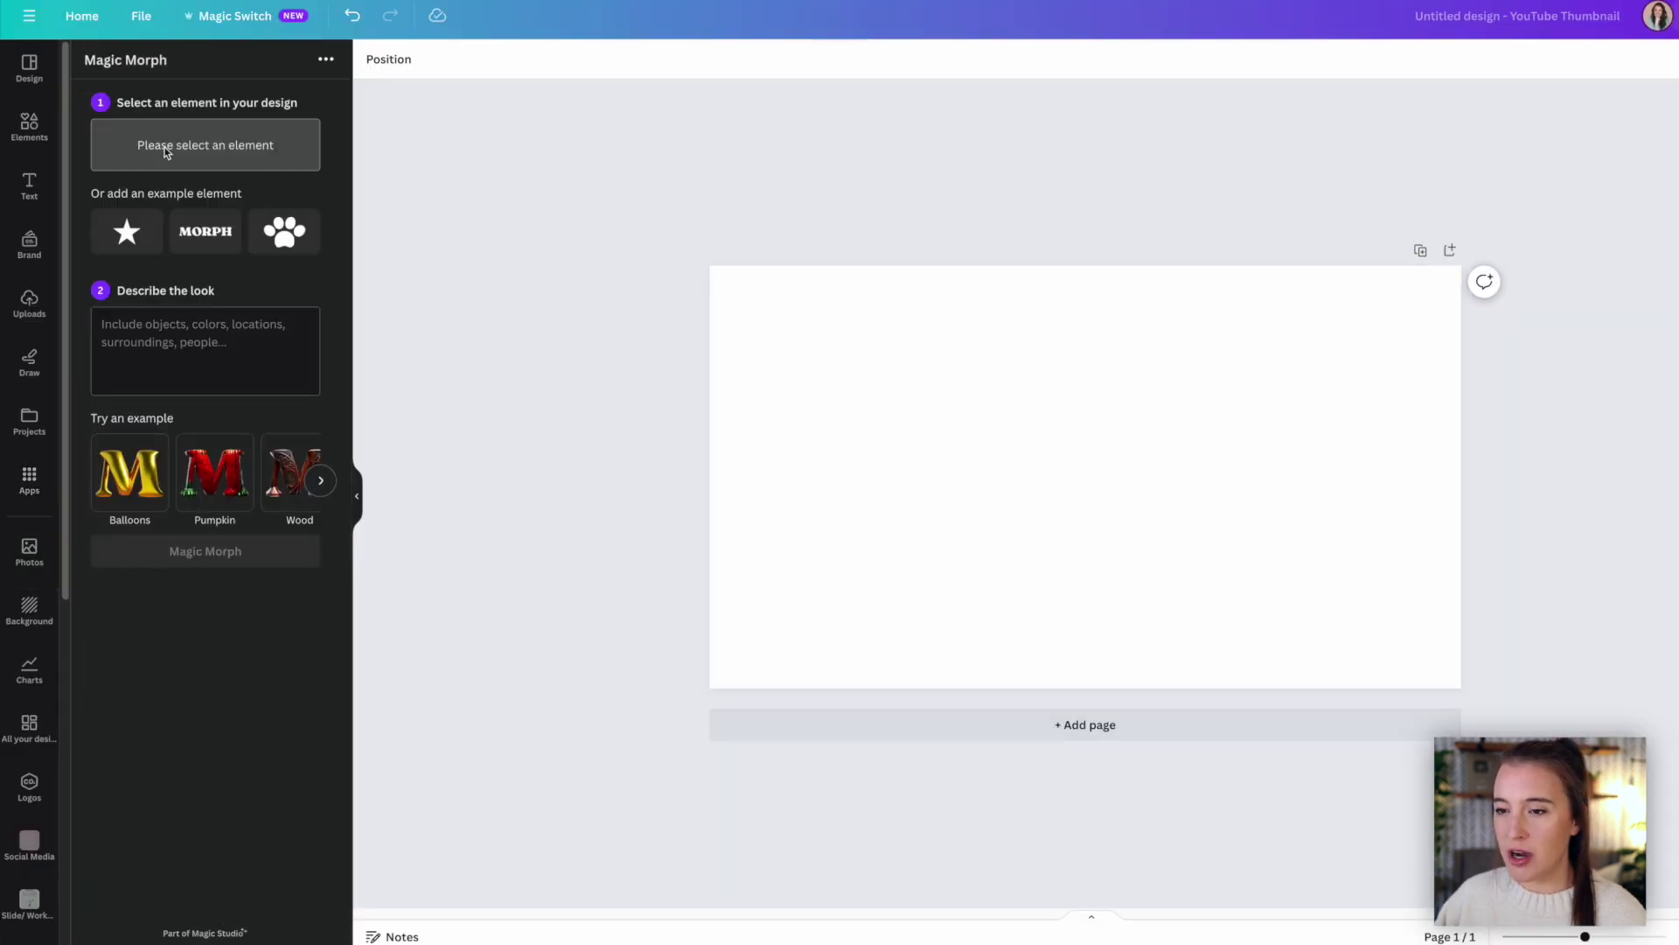
left_click(896, 386)
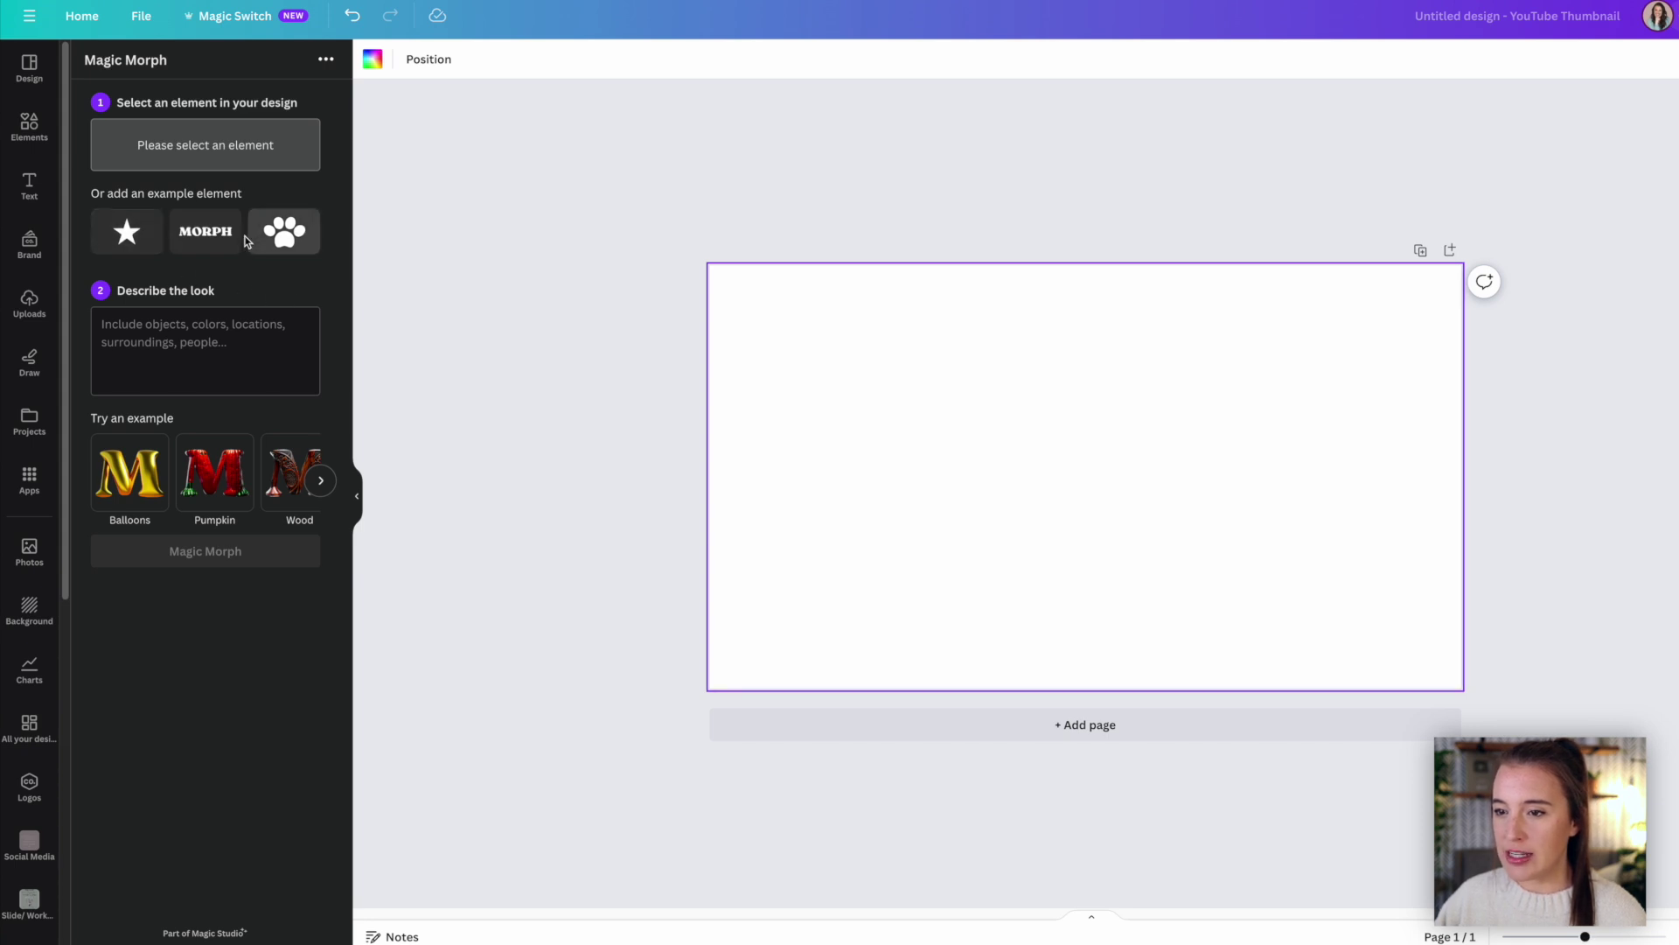
left_click(126, 232)
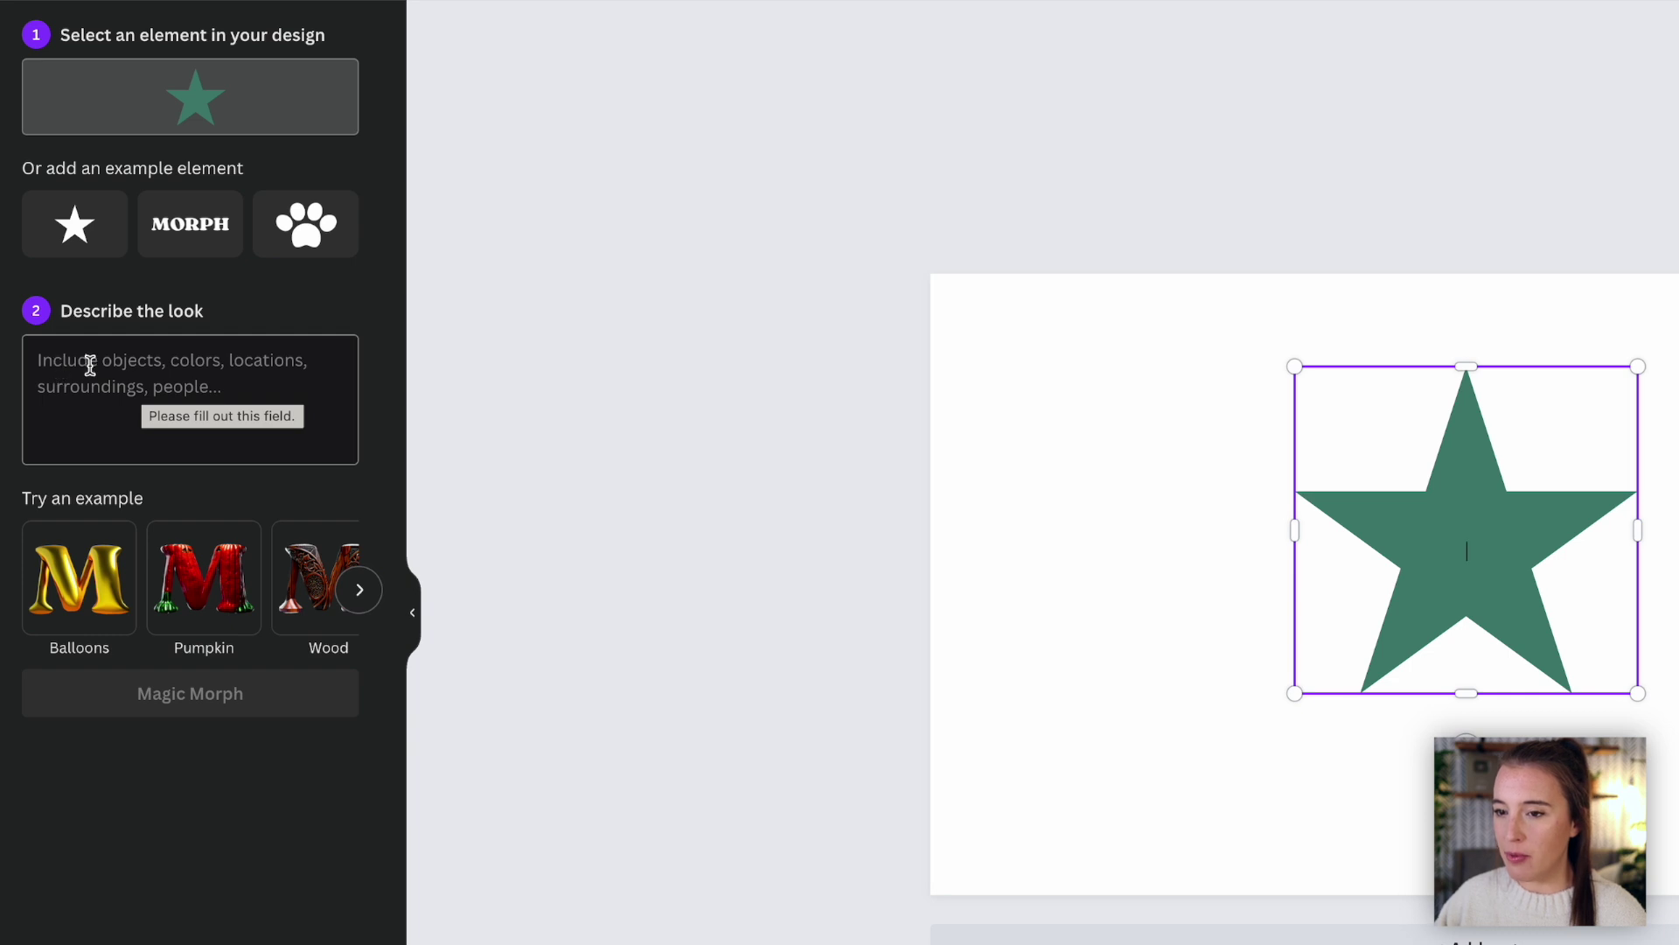
Step: Morph the star with 'Bright rays of sunshine' and place the purple result toward the left
left_click(136, 364)
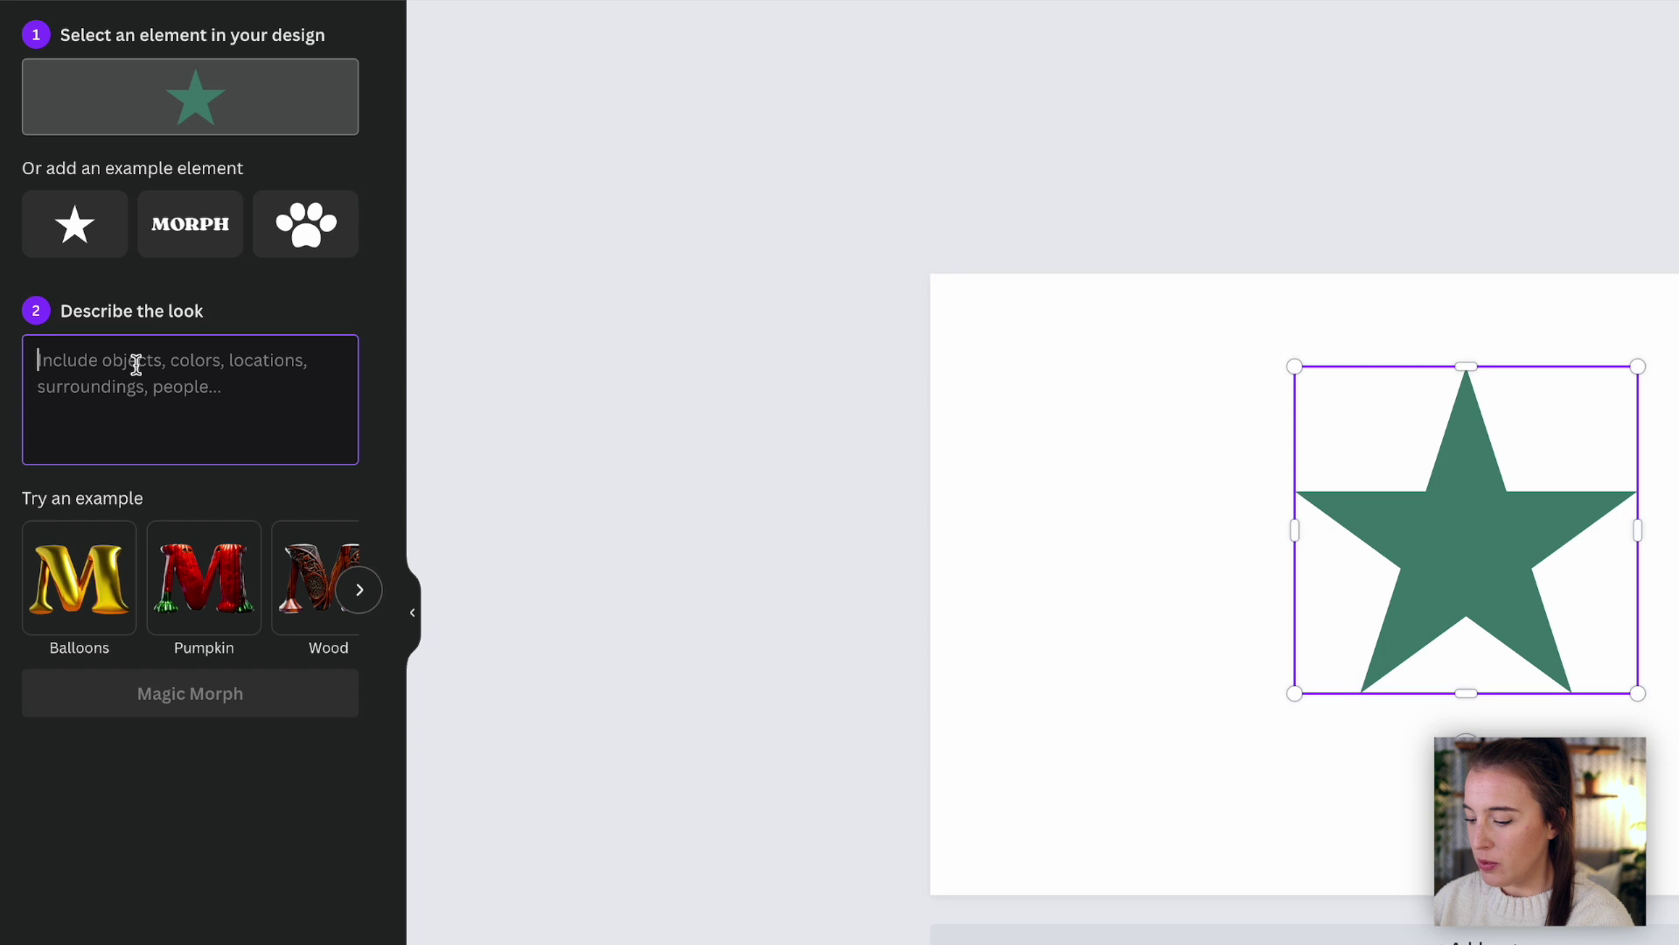
type("Bright rays of sunshine")
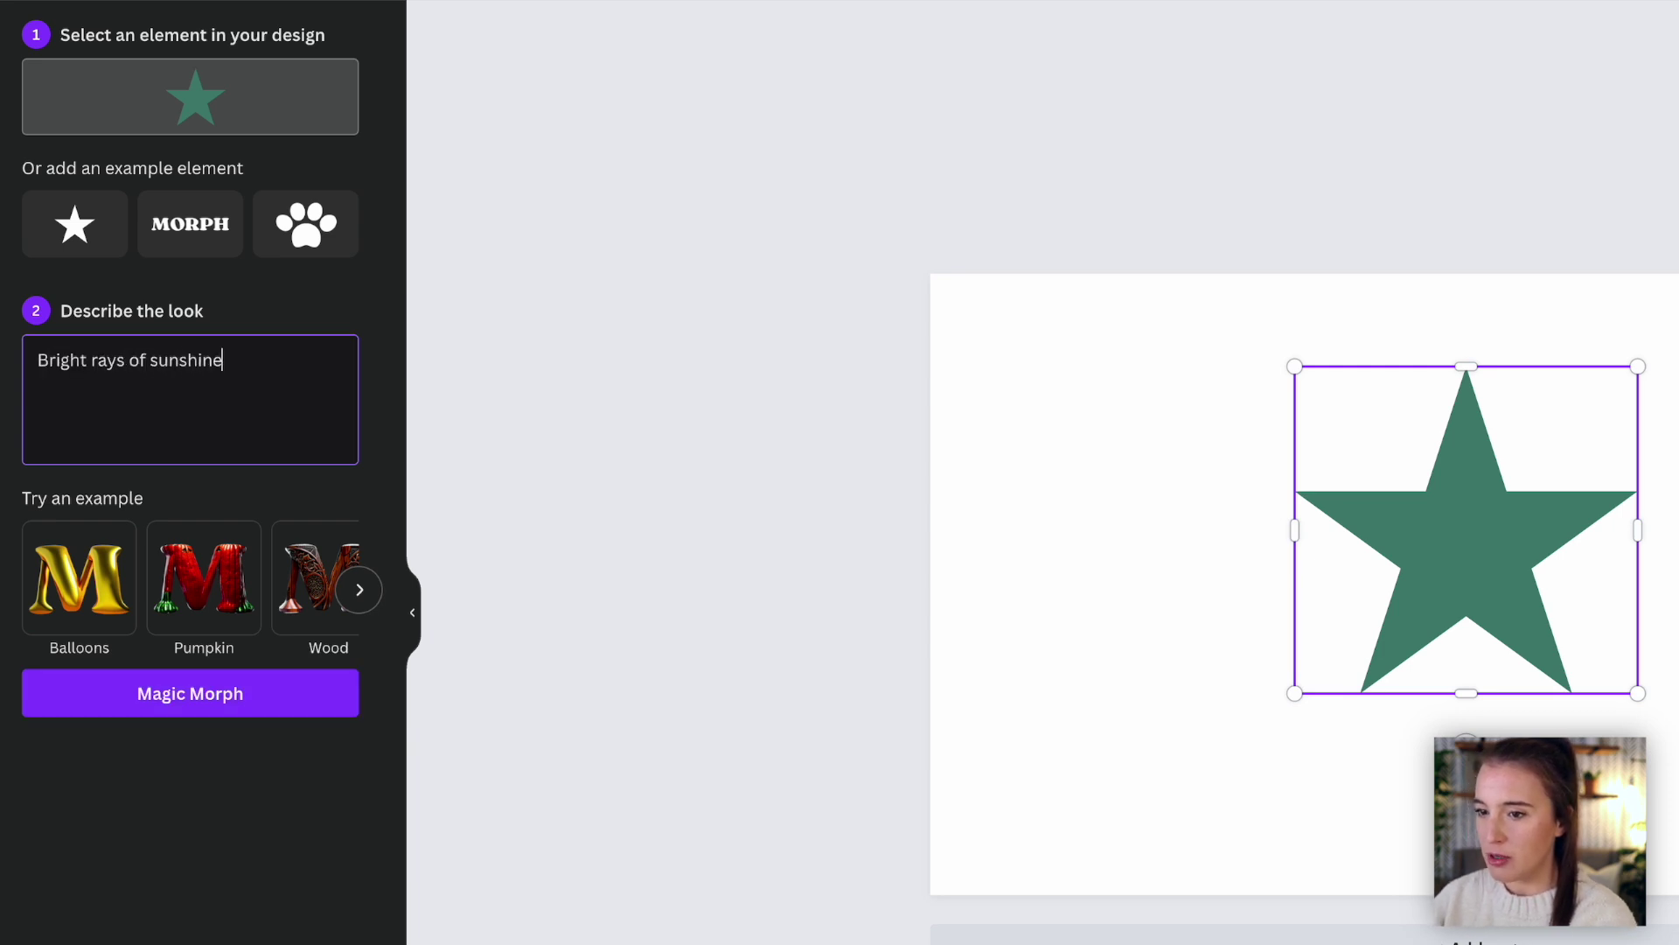
left_click(194, 705)
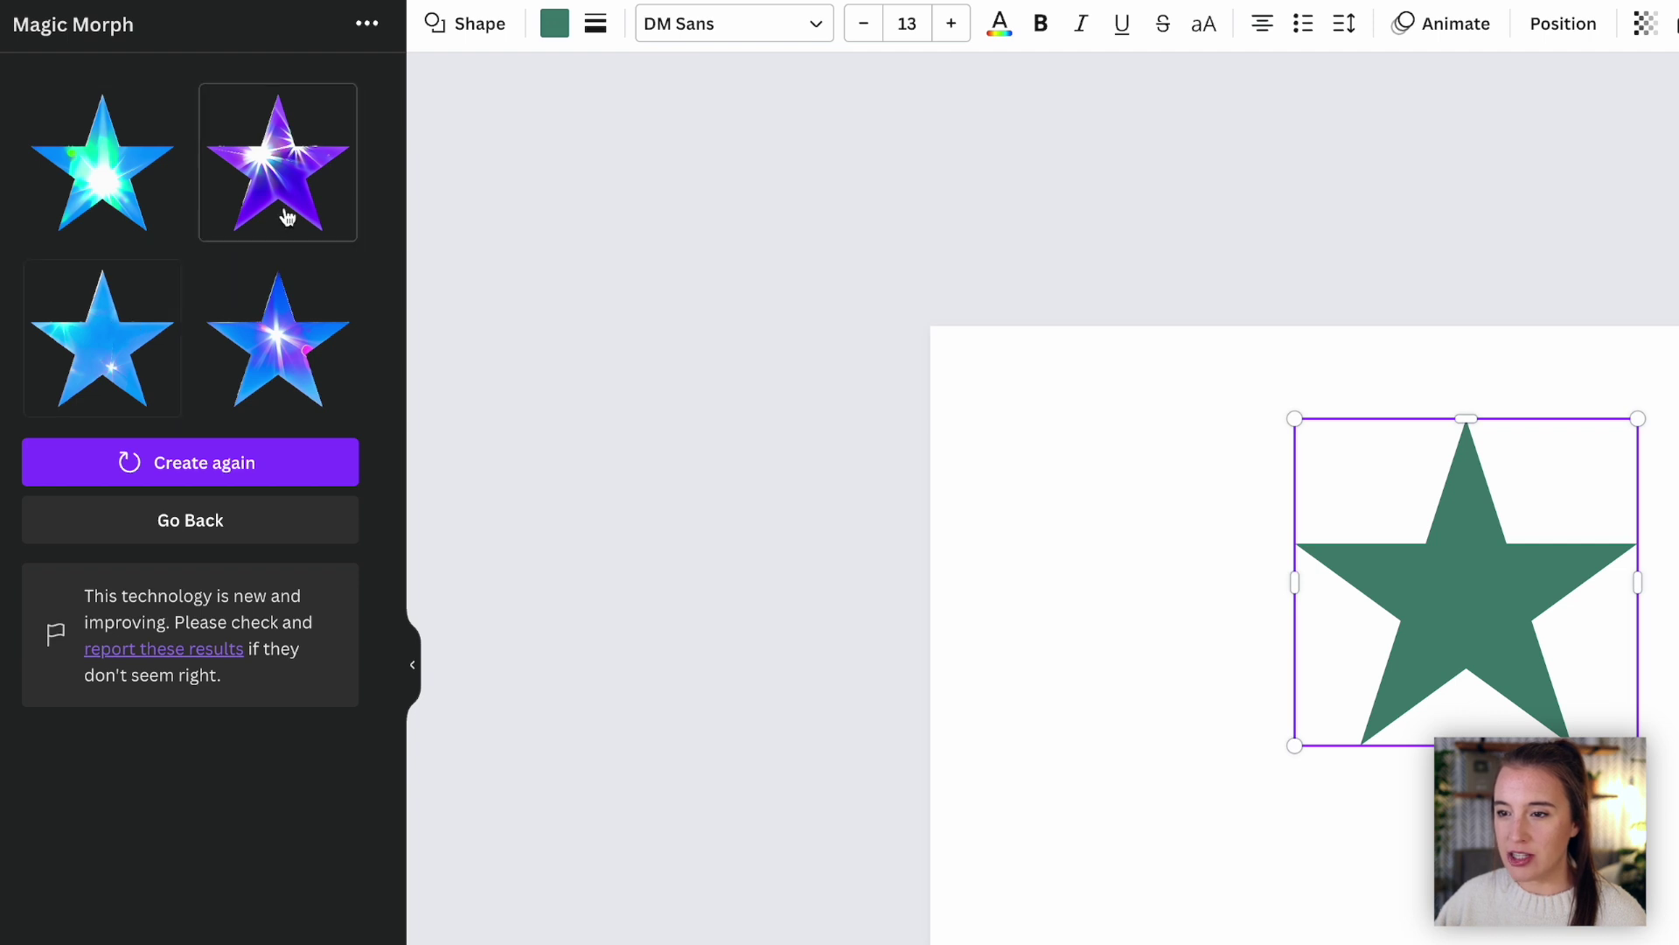
left_click(269, 192)
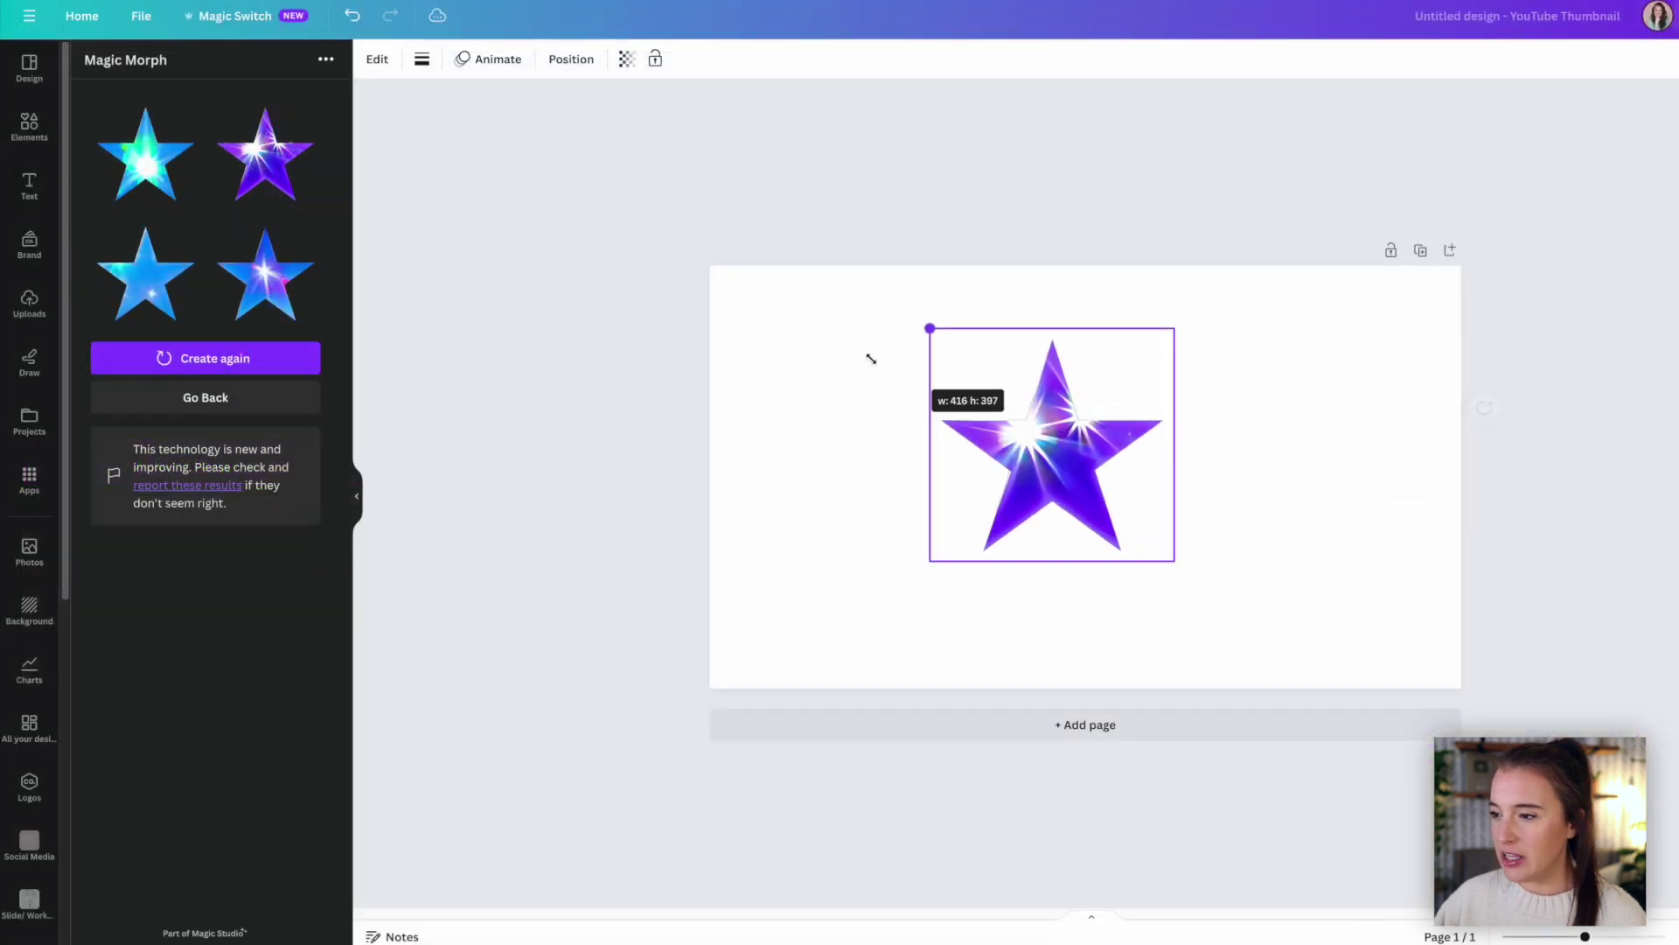
left_click_drag(869, 359, 924, 382)
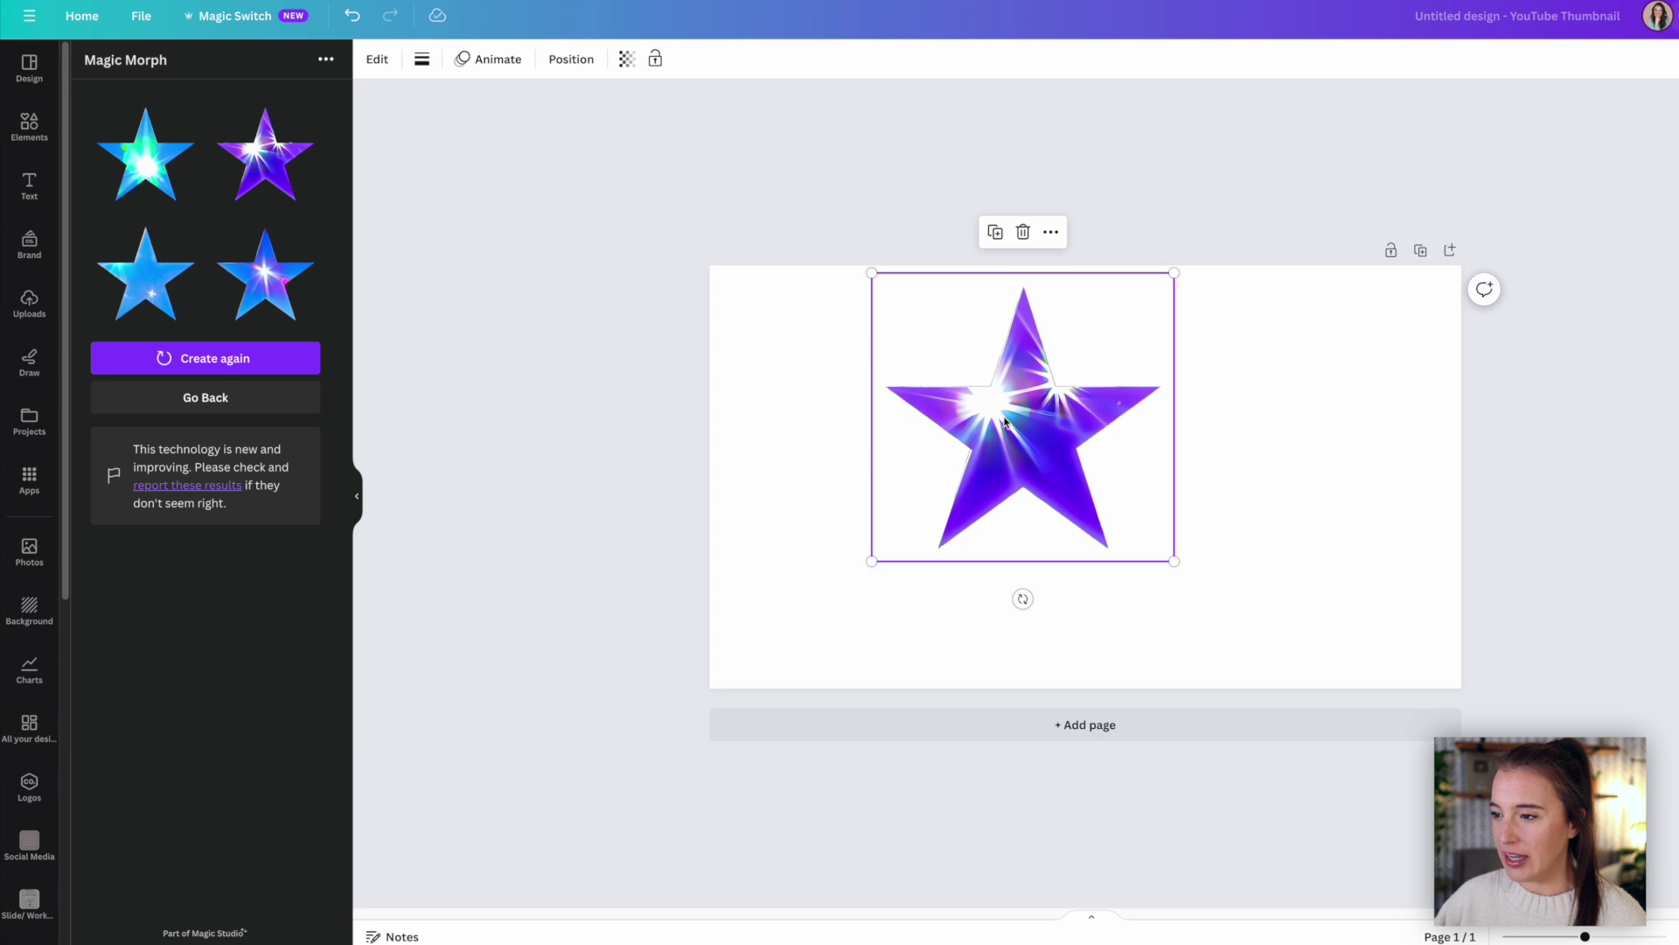
left_click_drag(1004, 422, 869, 490)
key("Escape")
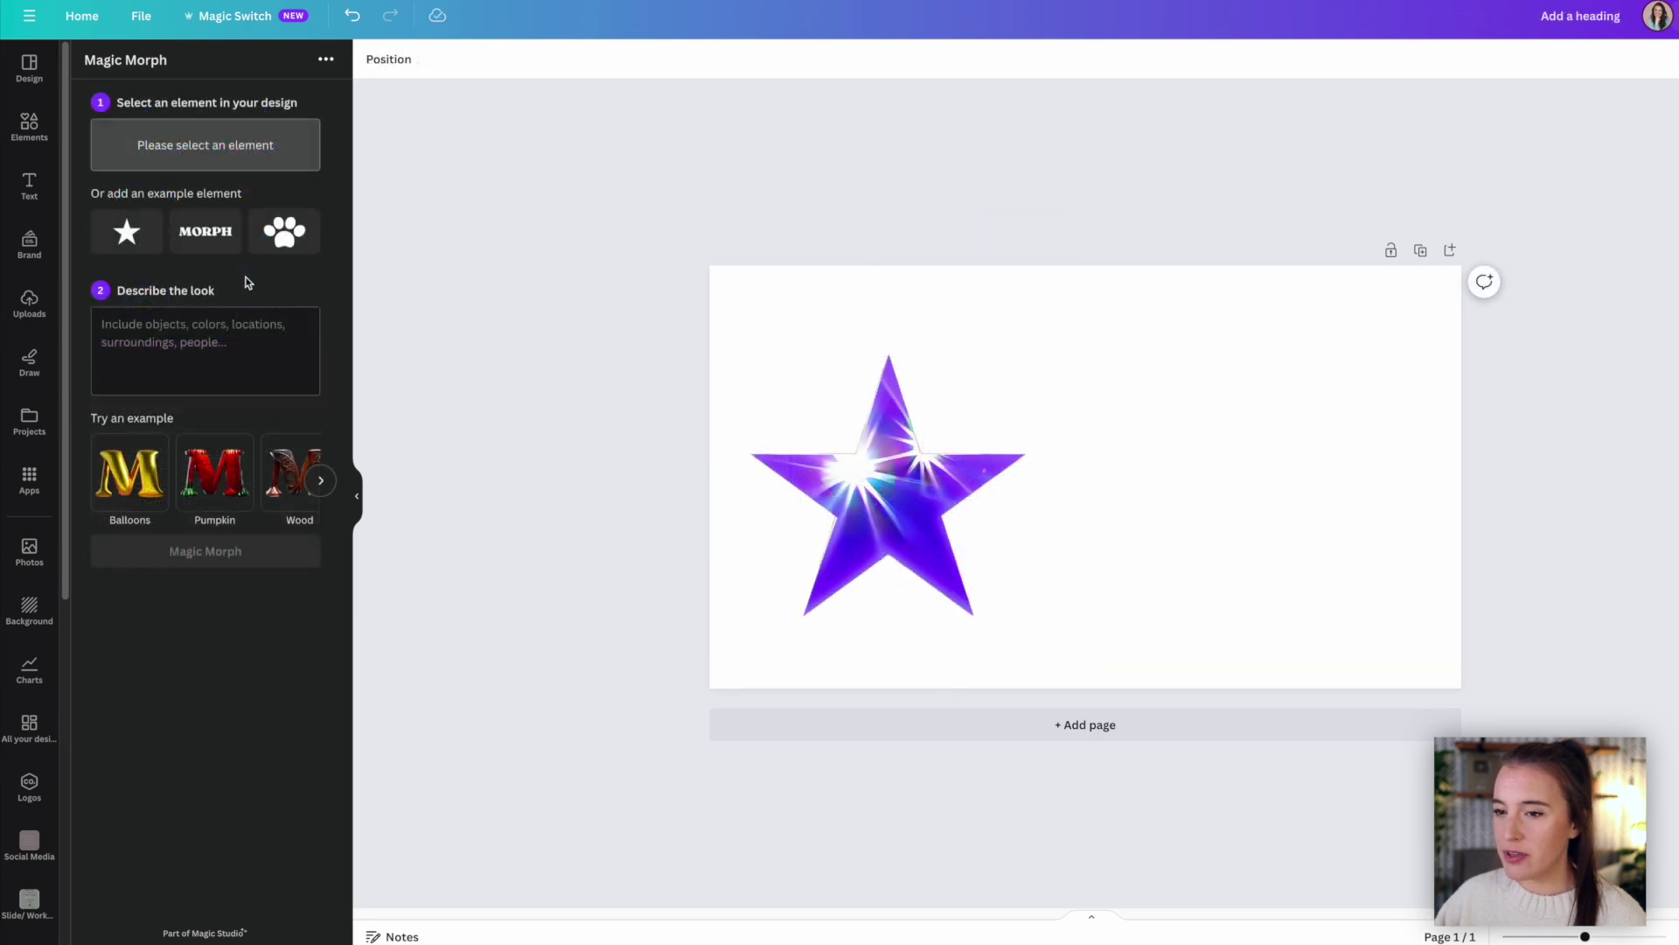
Step: Add the MORPH example text beside the star and retype it as 'Happy Birthday!'
left_click(206, 231)
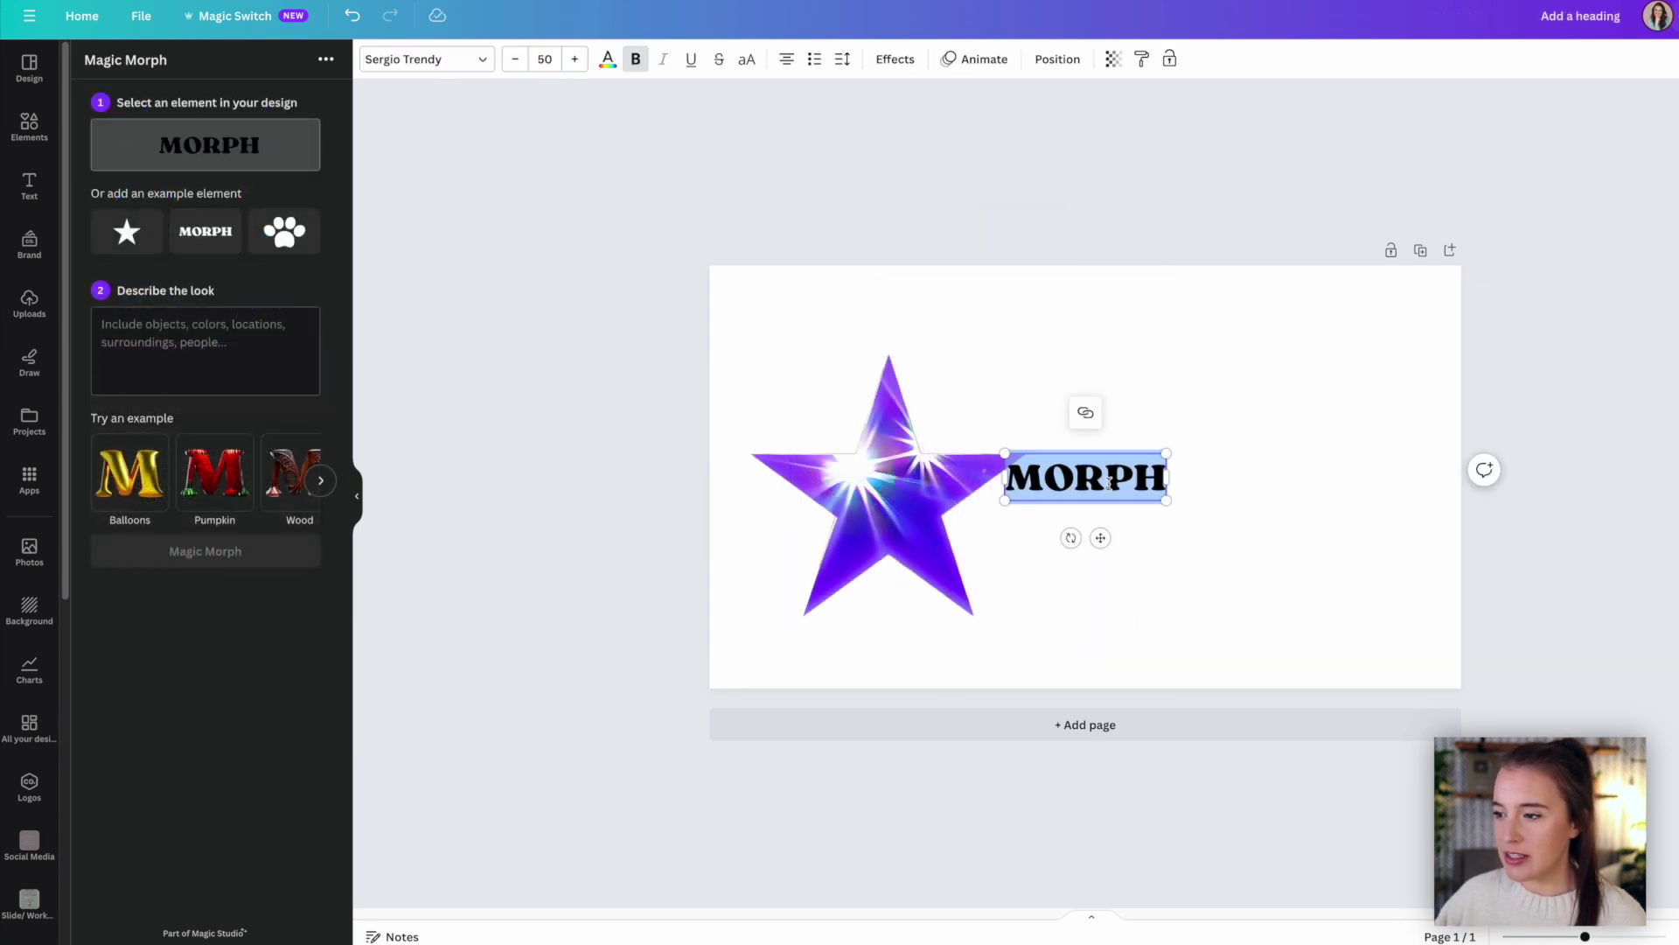
left_click_drag(1106, 495, 1238, 471)
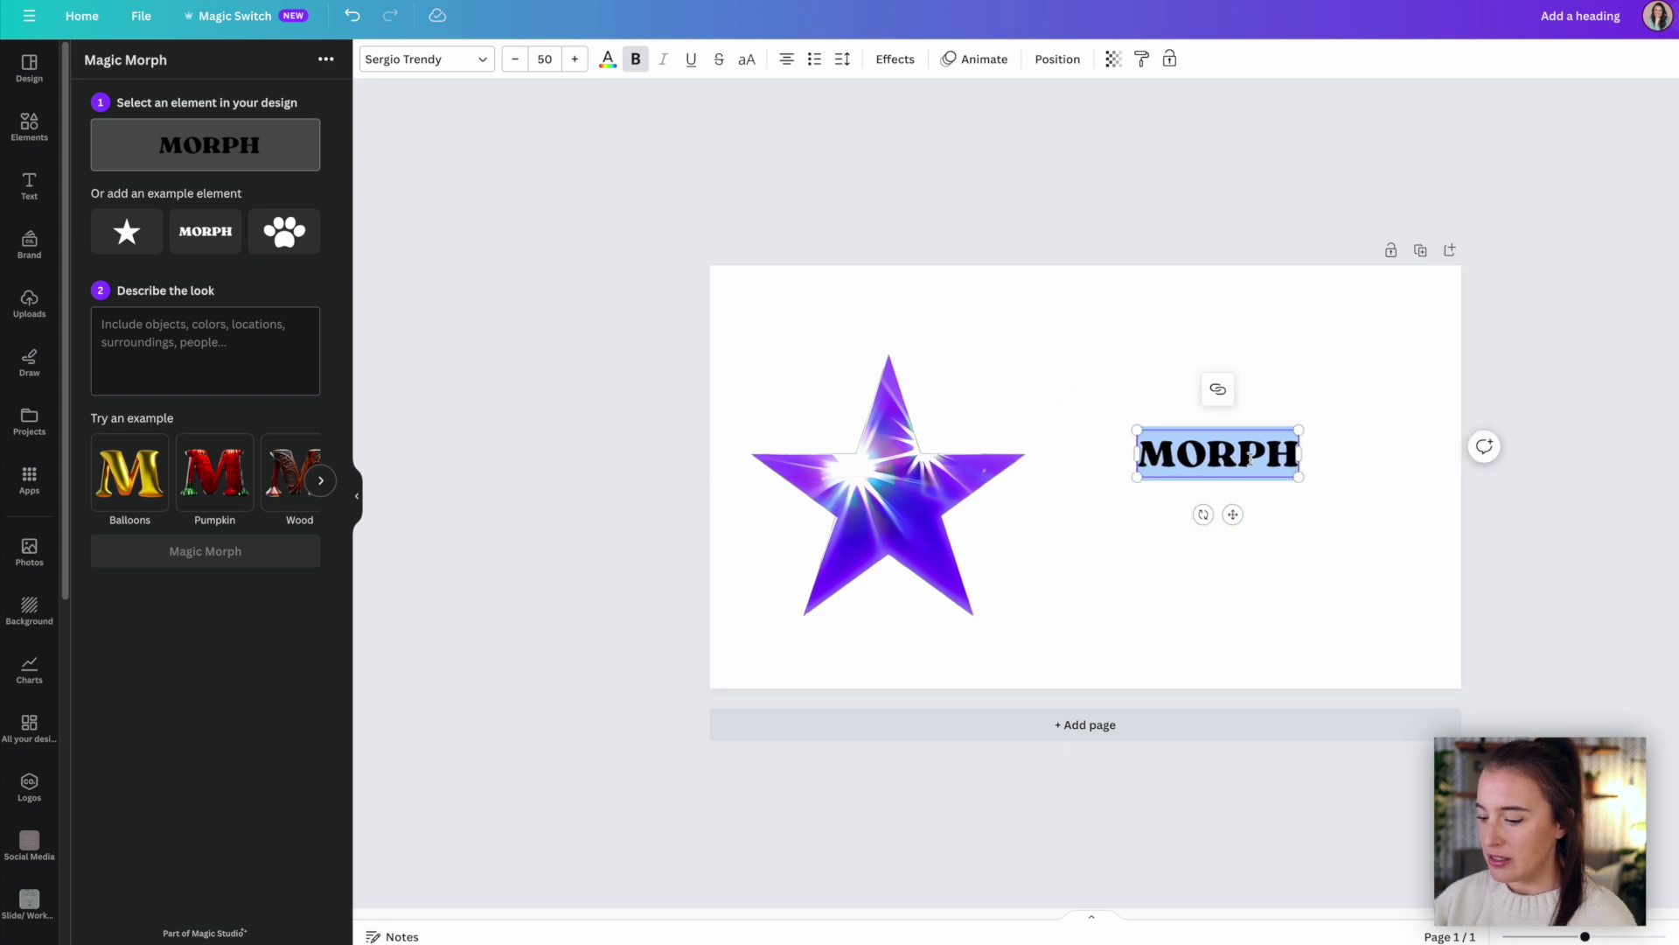
type("Happy Birthd")
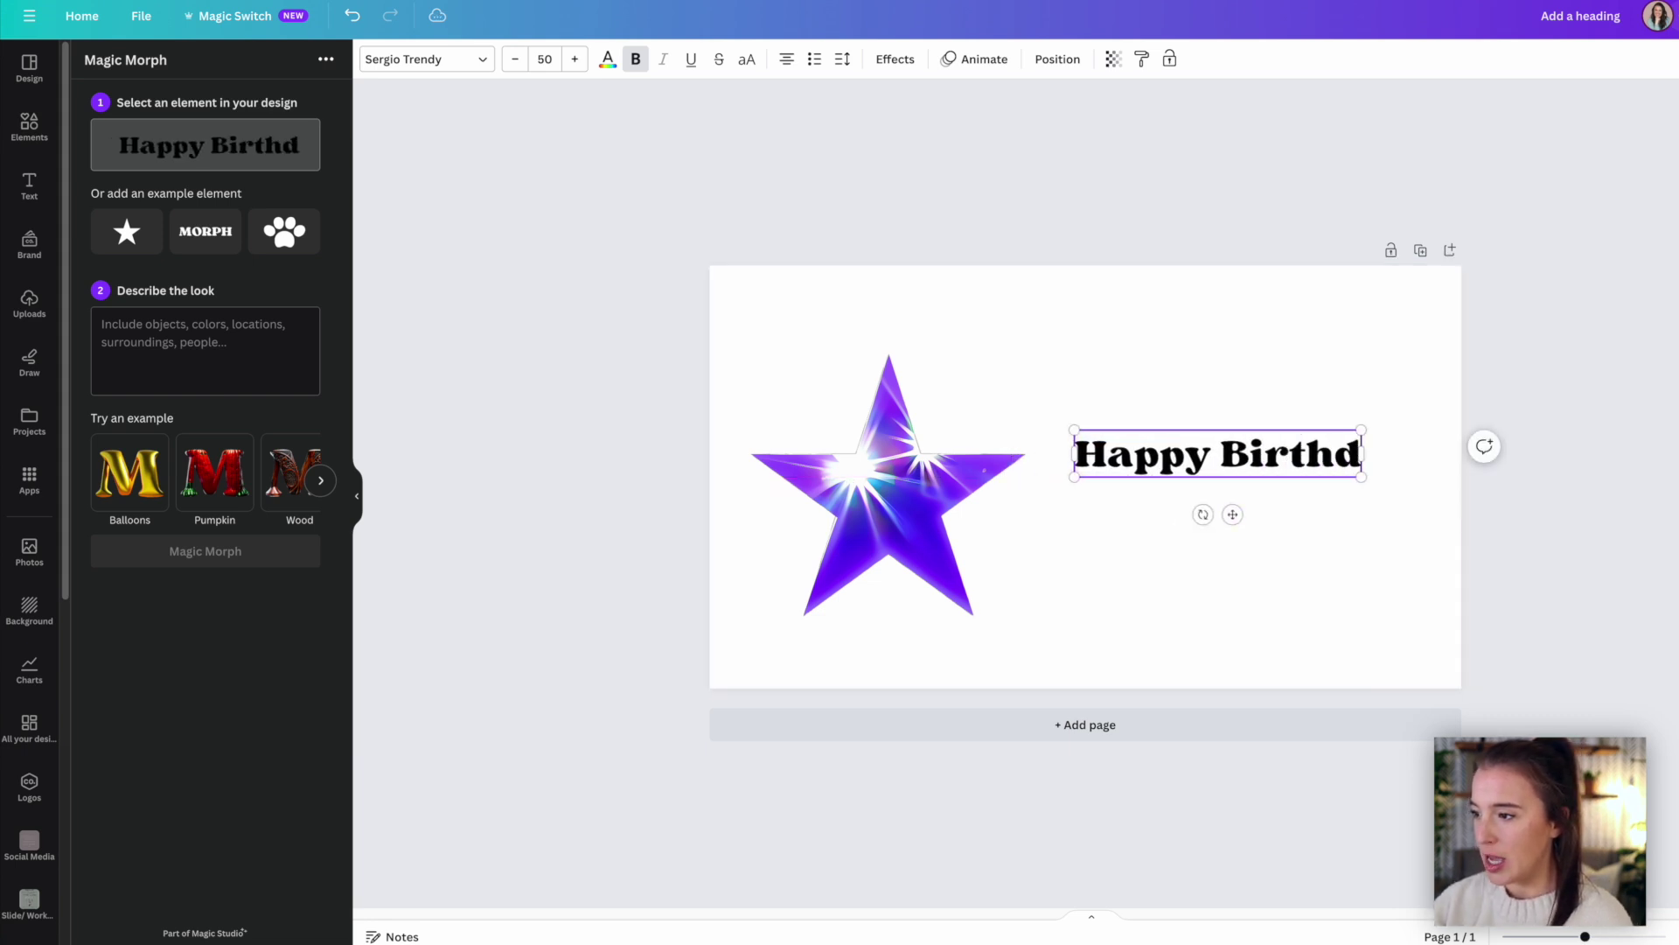
type("ay!")
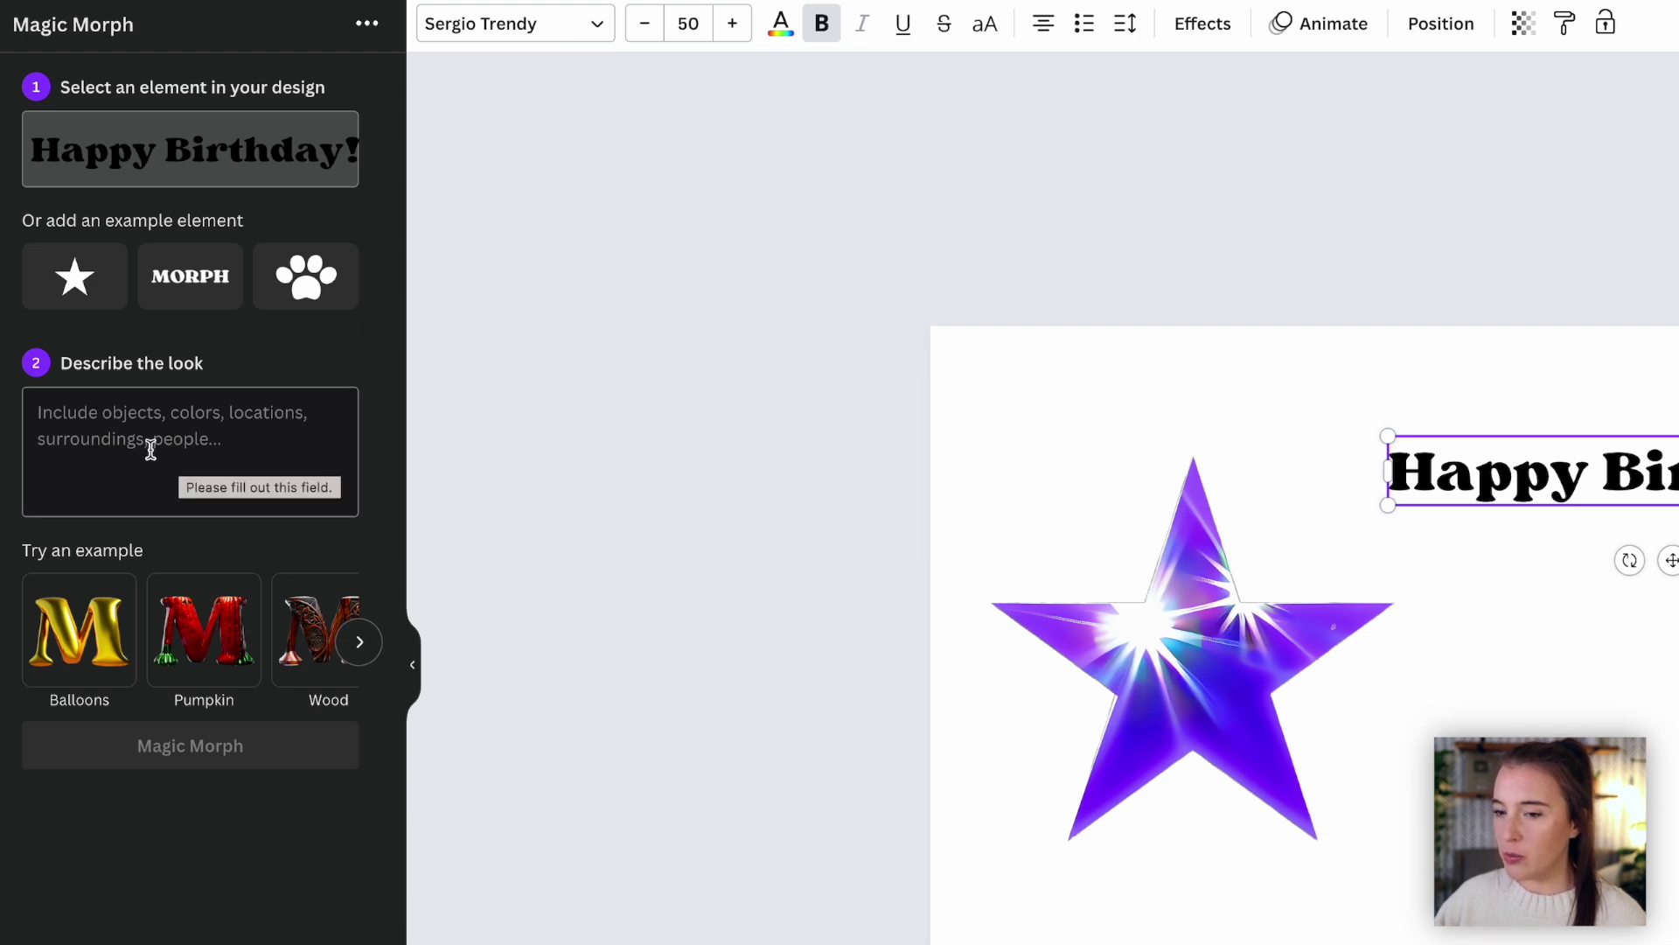
Step: Generate 'Inflatable rose gold party balloon' versions and place the first one, enlarged, on the page
left_click(193, 446)
type("Inflatable rose go")
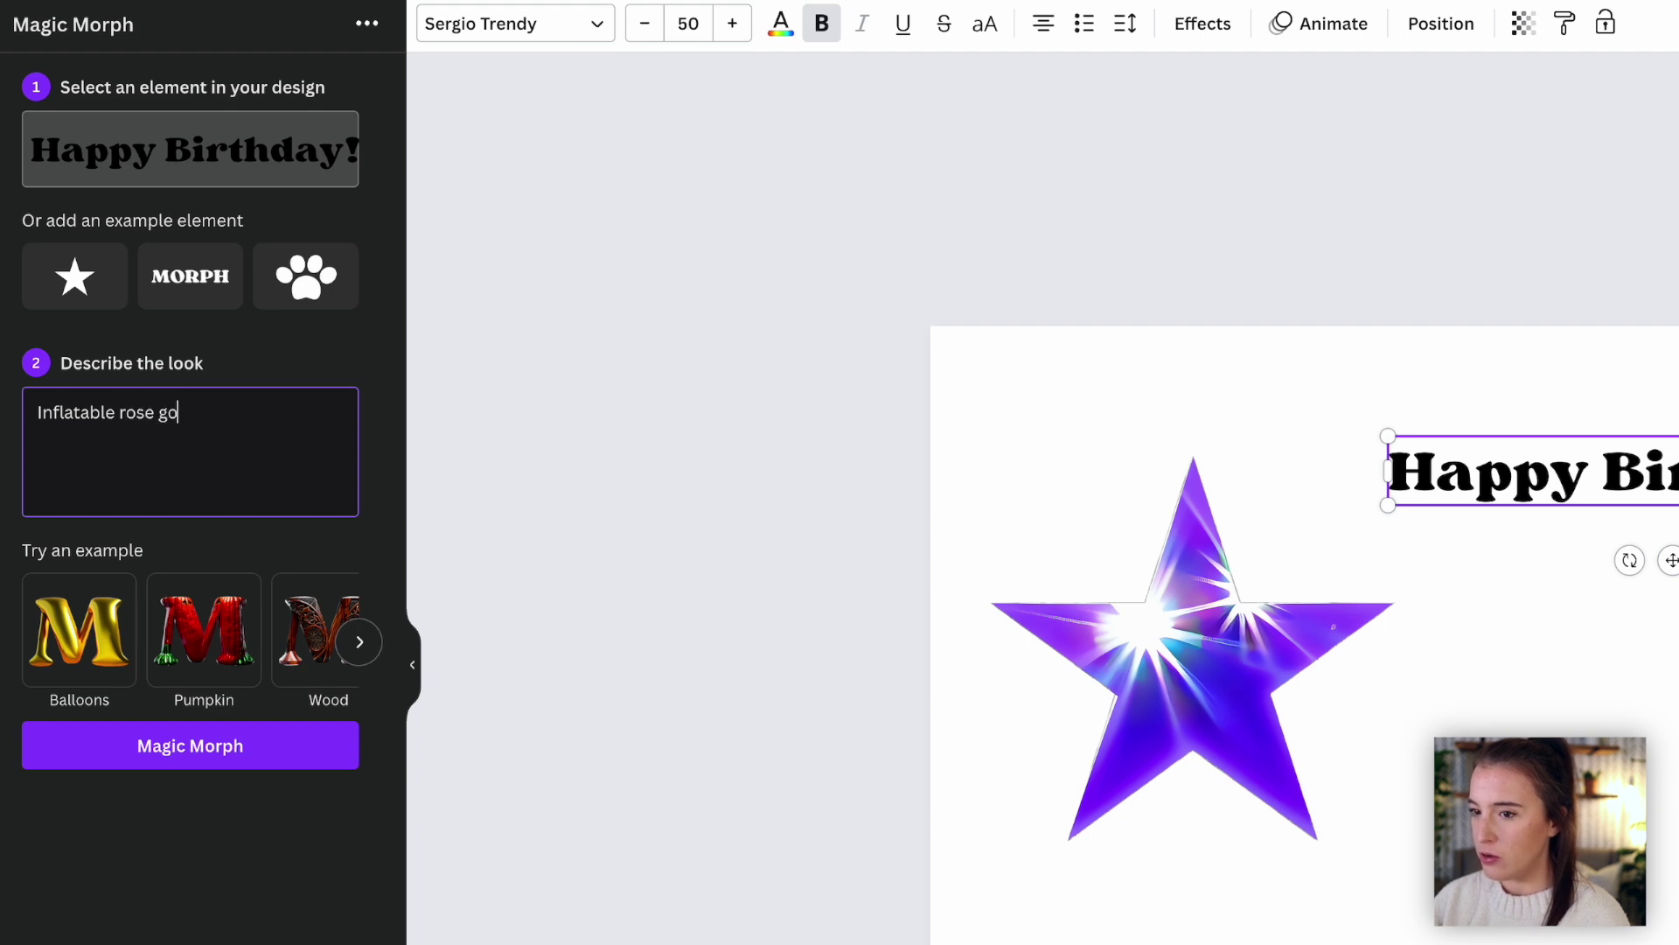
type("ld party balloon")
left_click(224, 757)
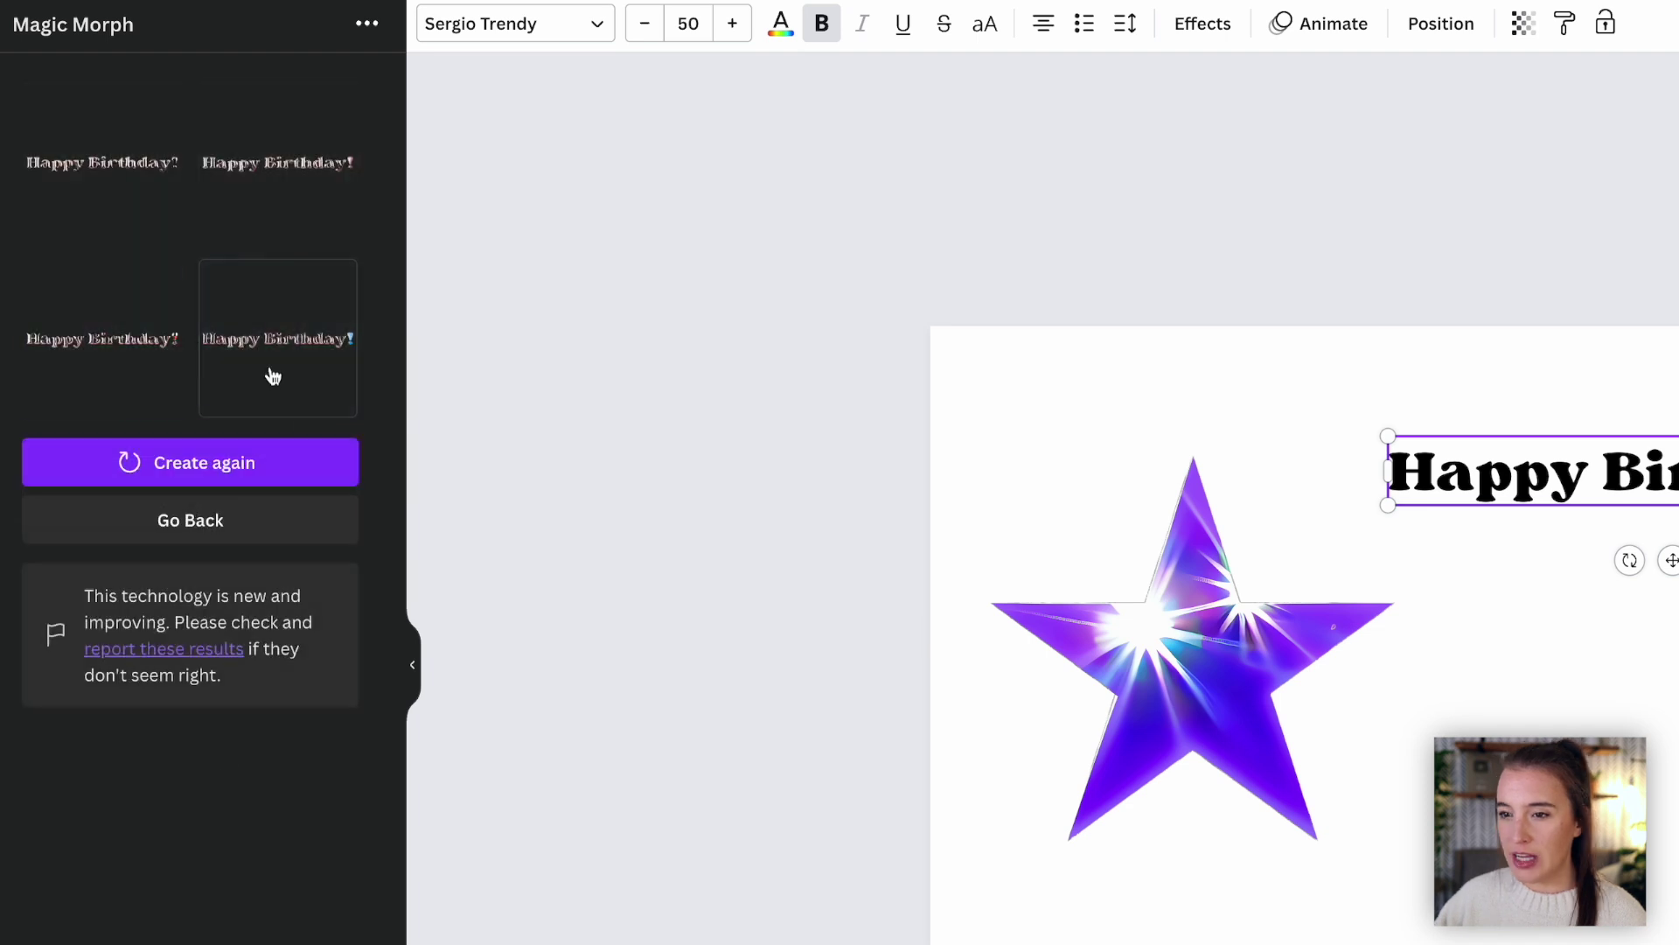
left_click(157, 182)
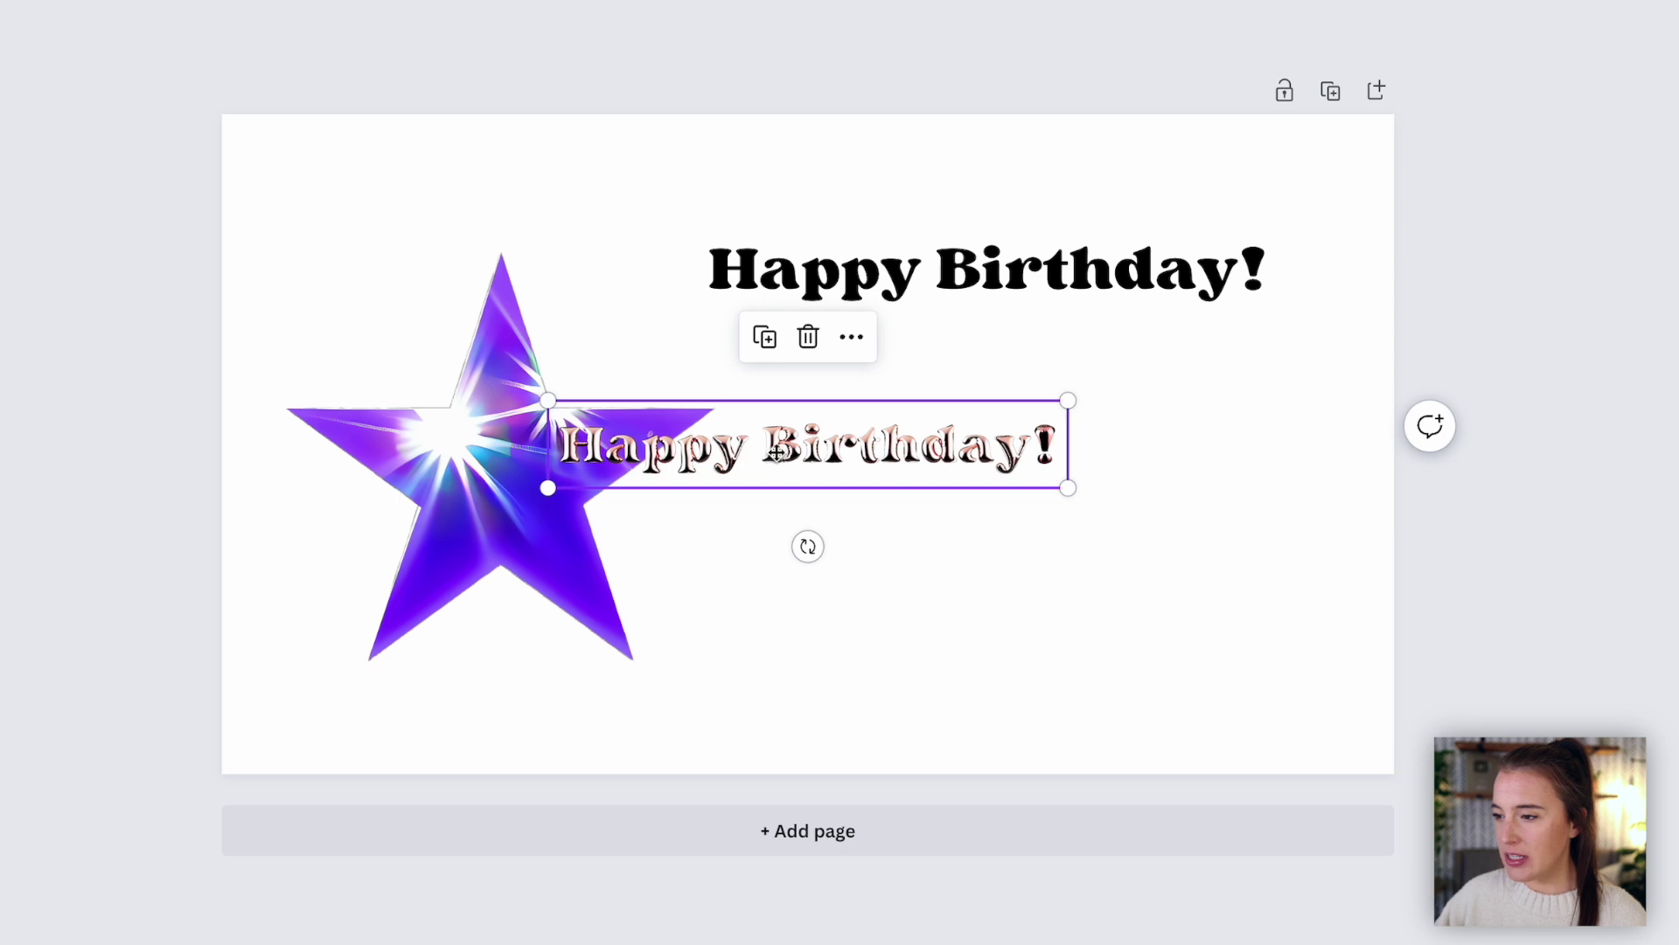
left_click_drag(776, 450, 1056, 462)
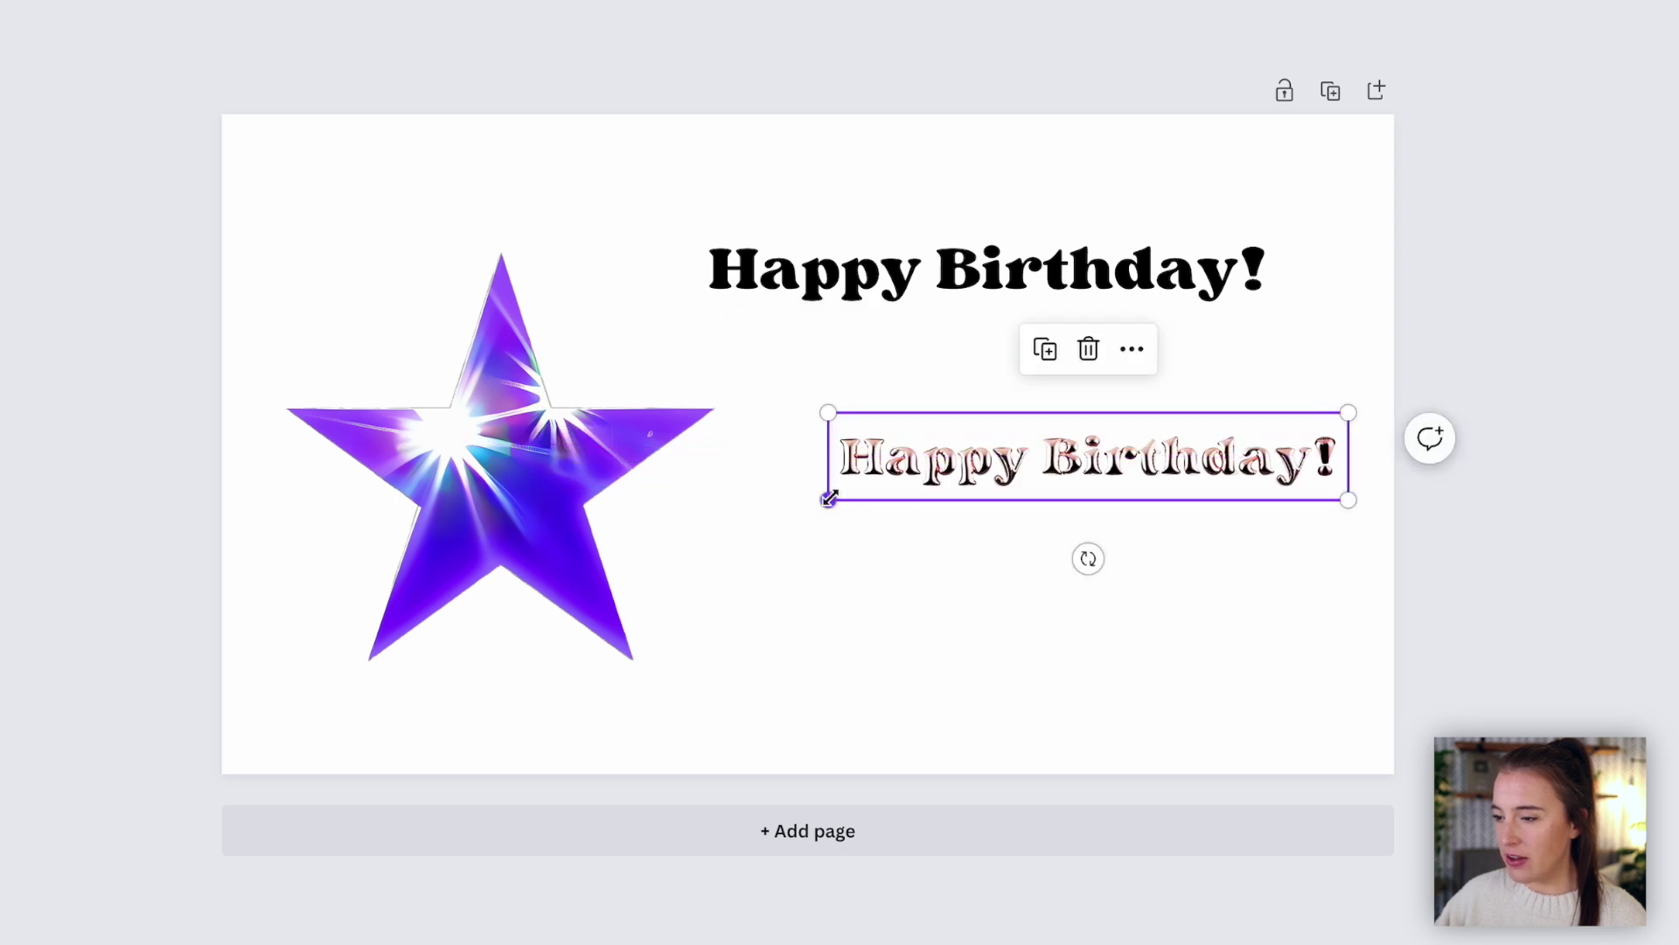
left_click_drag(828, 499, 103, 621)
left_click_drag(797, 539, 822, 540)
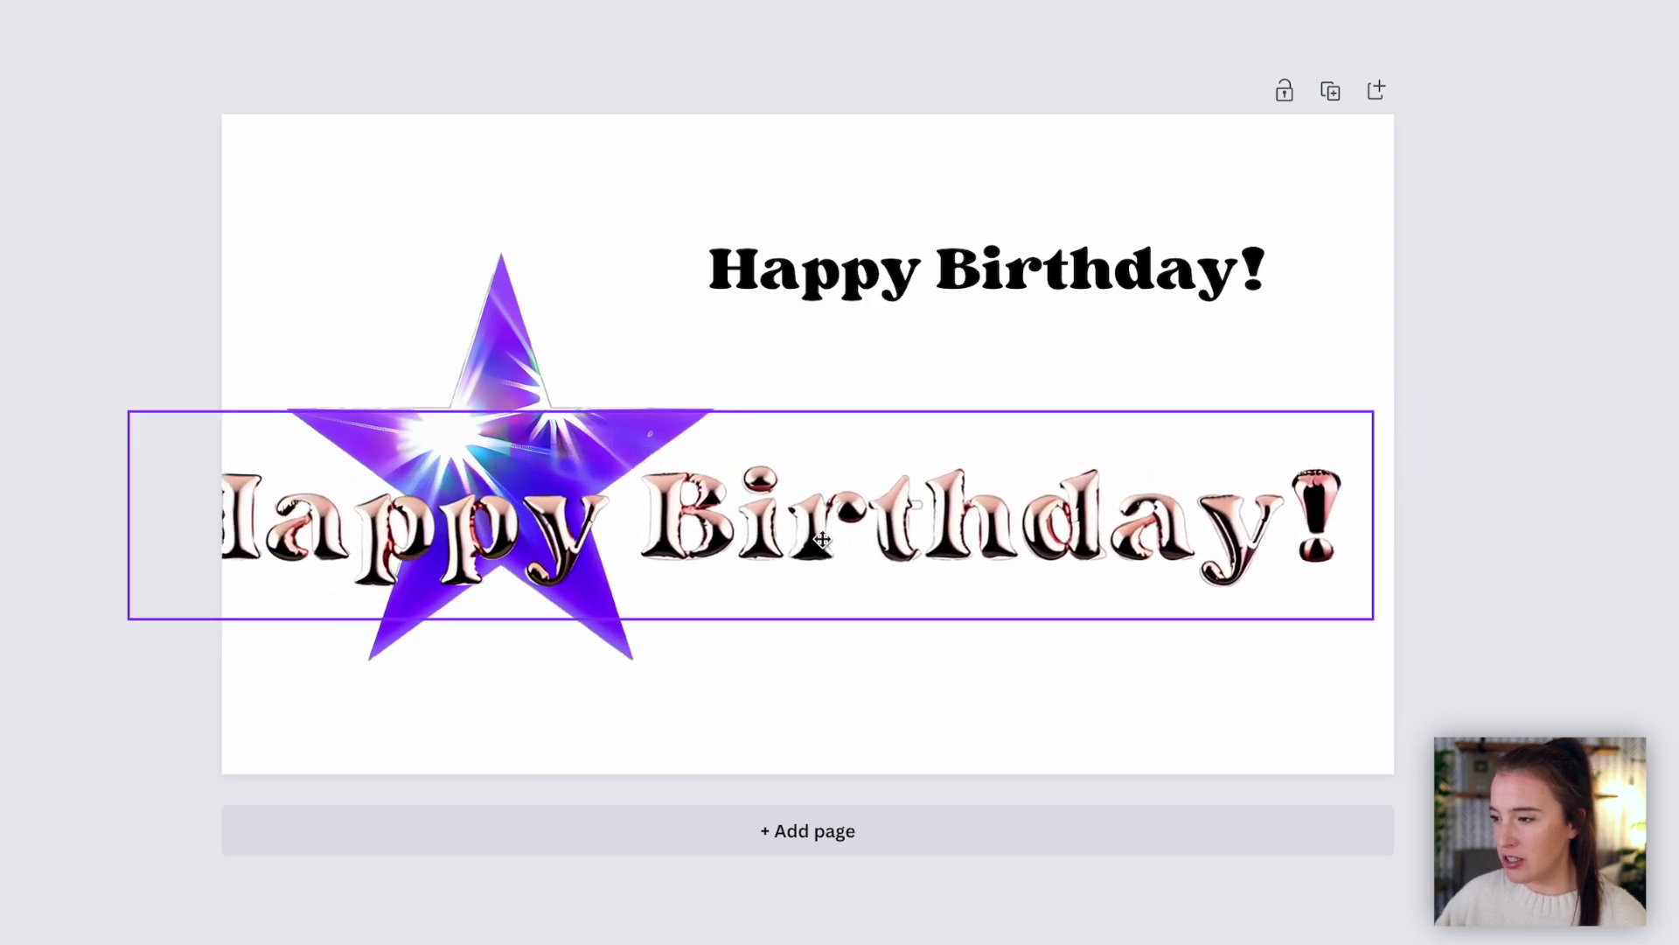
key("shift+Right")
key("shift+Right")
key("shift+Right")
key("shift+Right")
key("shift+Right")
key("shift+Right")
key("shift+Right")
key("shift+Right")
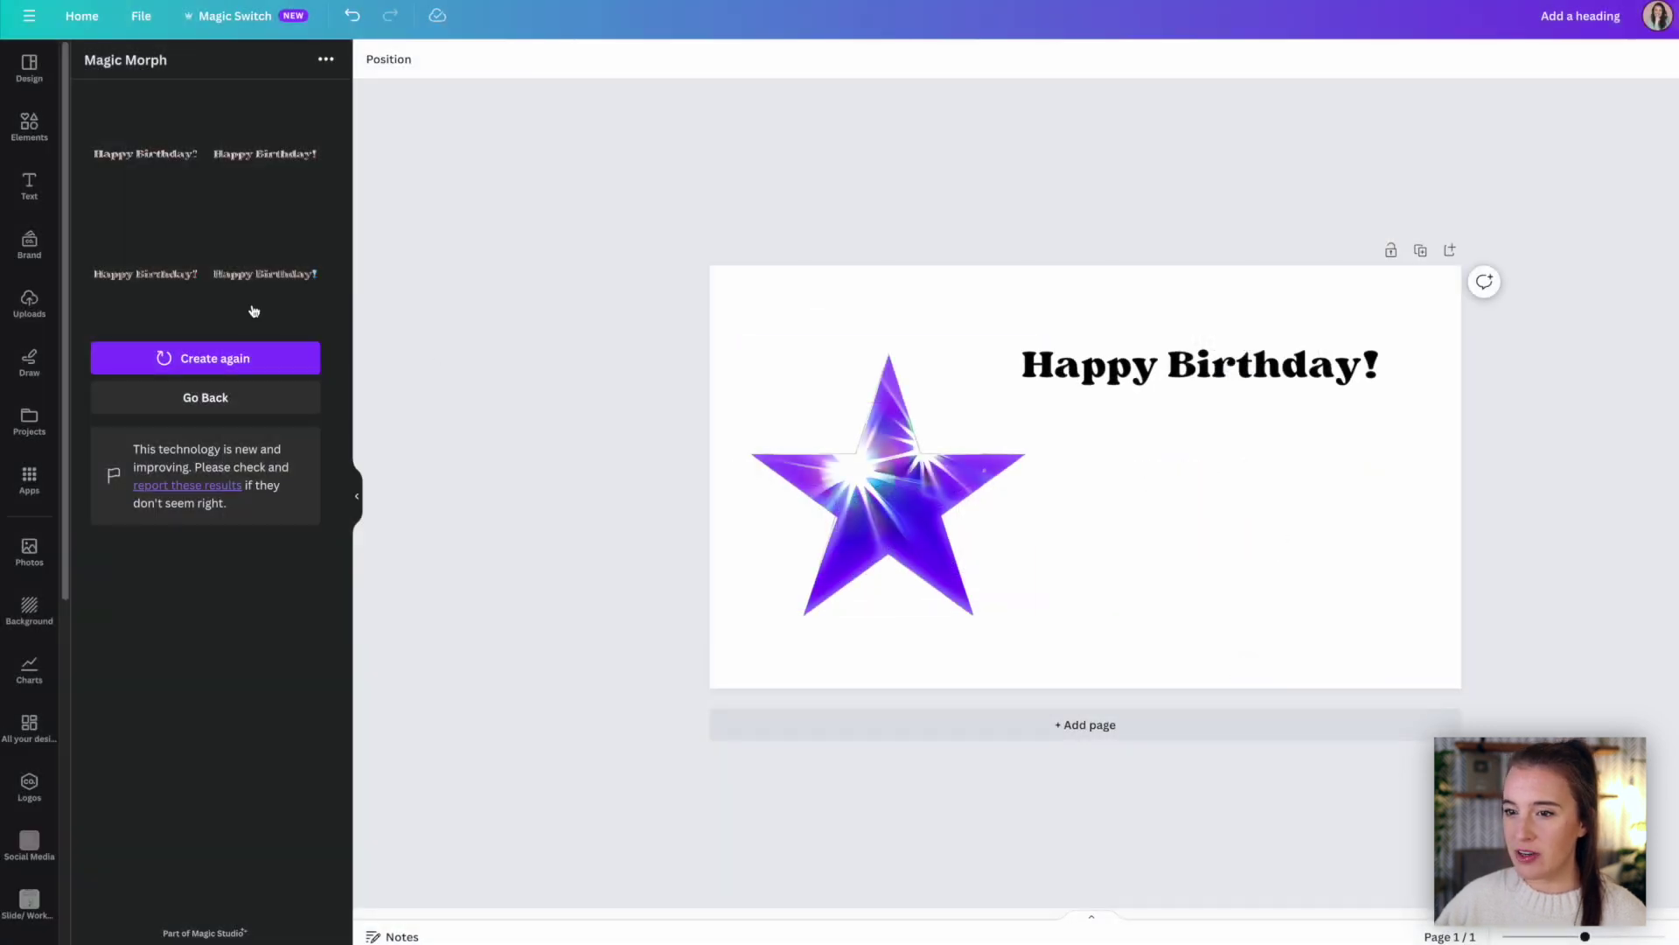
Step: Try the third rose gold result, then delete it and keep the plain heading
left_click(165, 281)
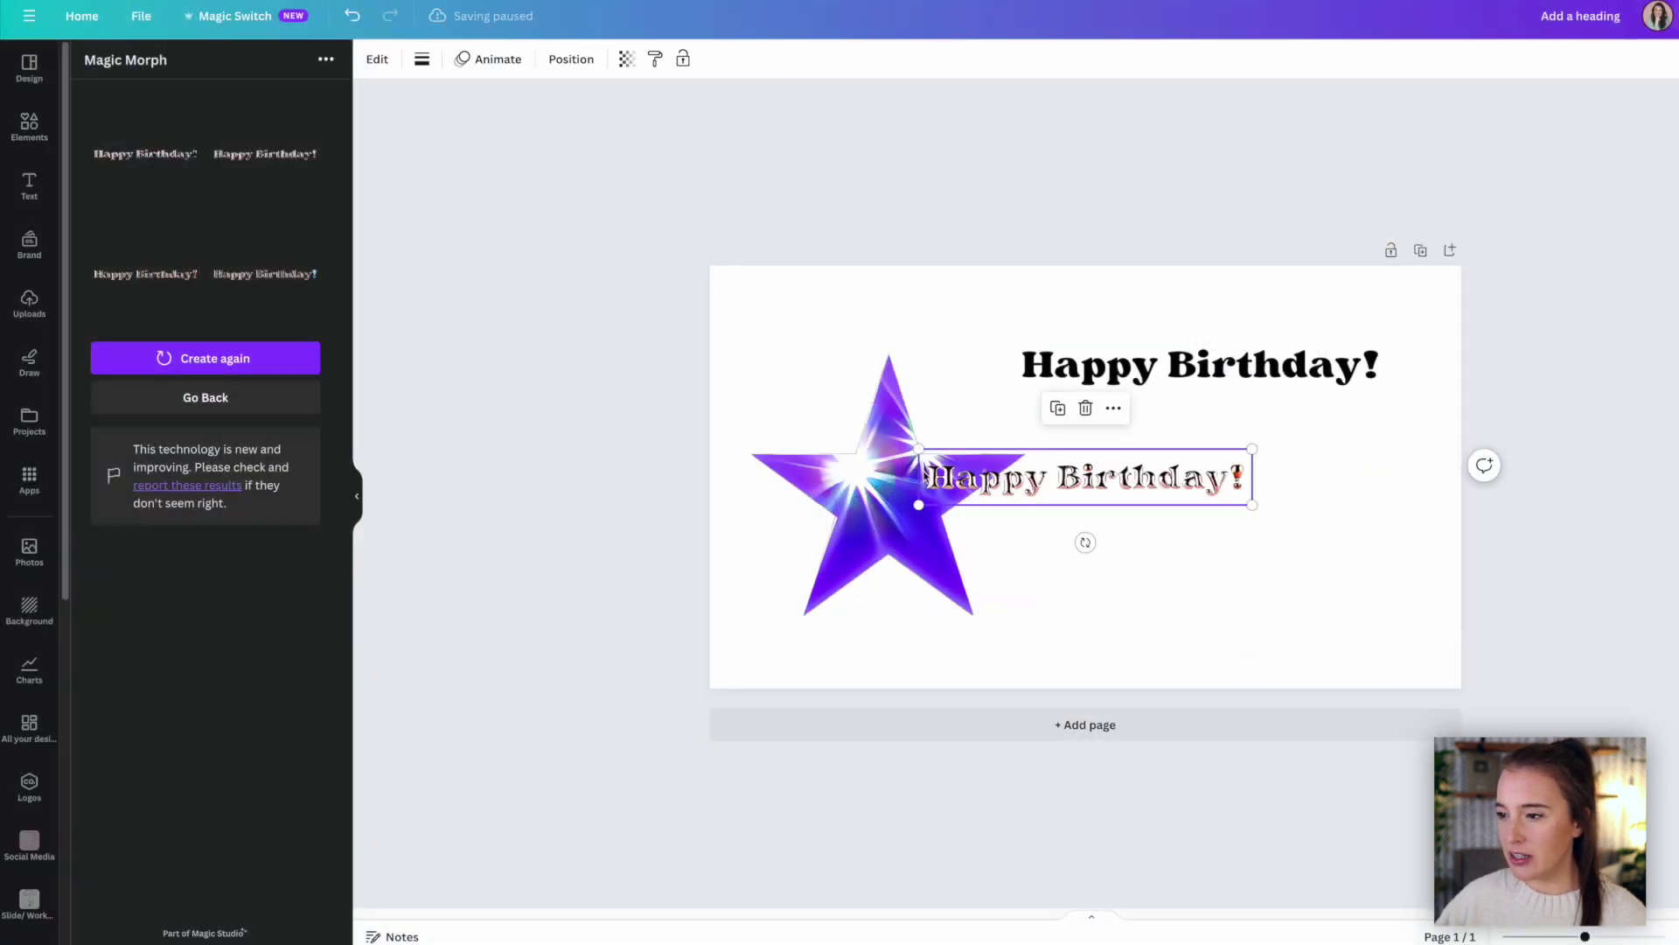
left_click_drag(918, 449, 652, 357)
left_click_drag(1133, 474, 1272, 487)
key("Delete")
left_click(1116, 372)
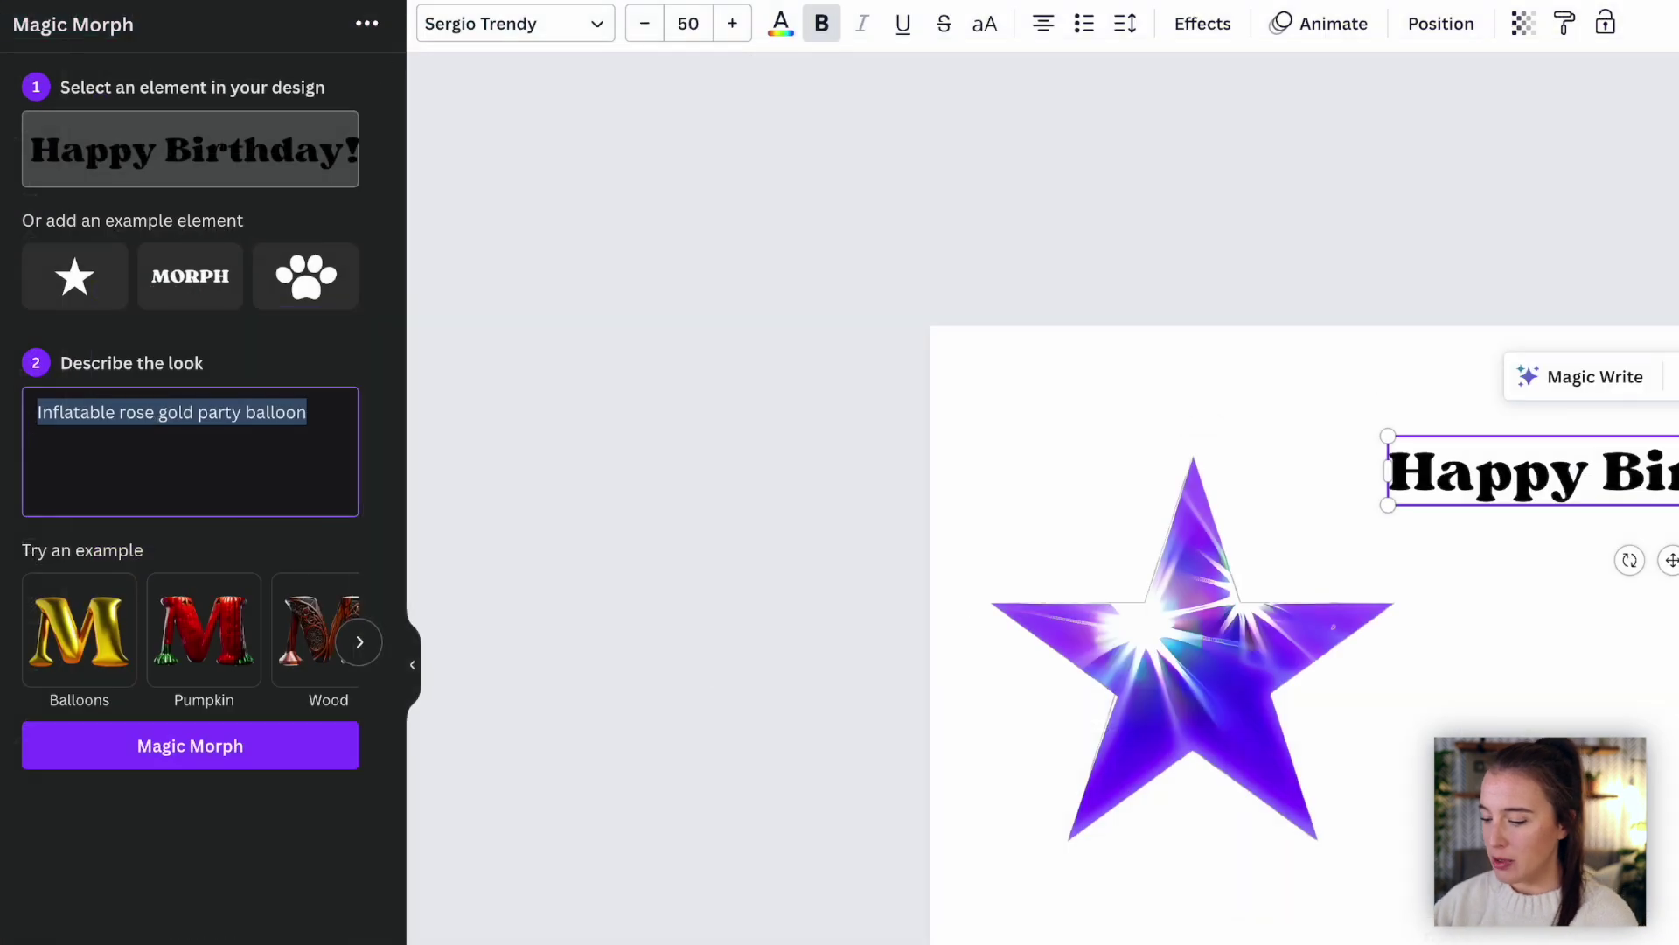
Step: Morph the heading with 'Blue ocean waves' and stretch the first result across the page
type("Bl")
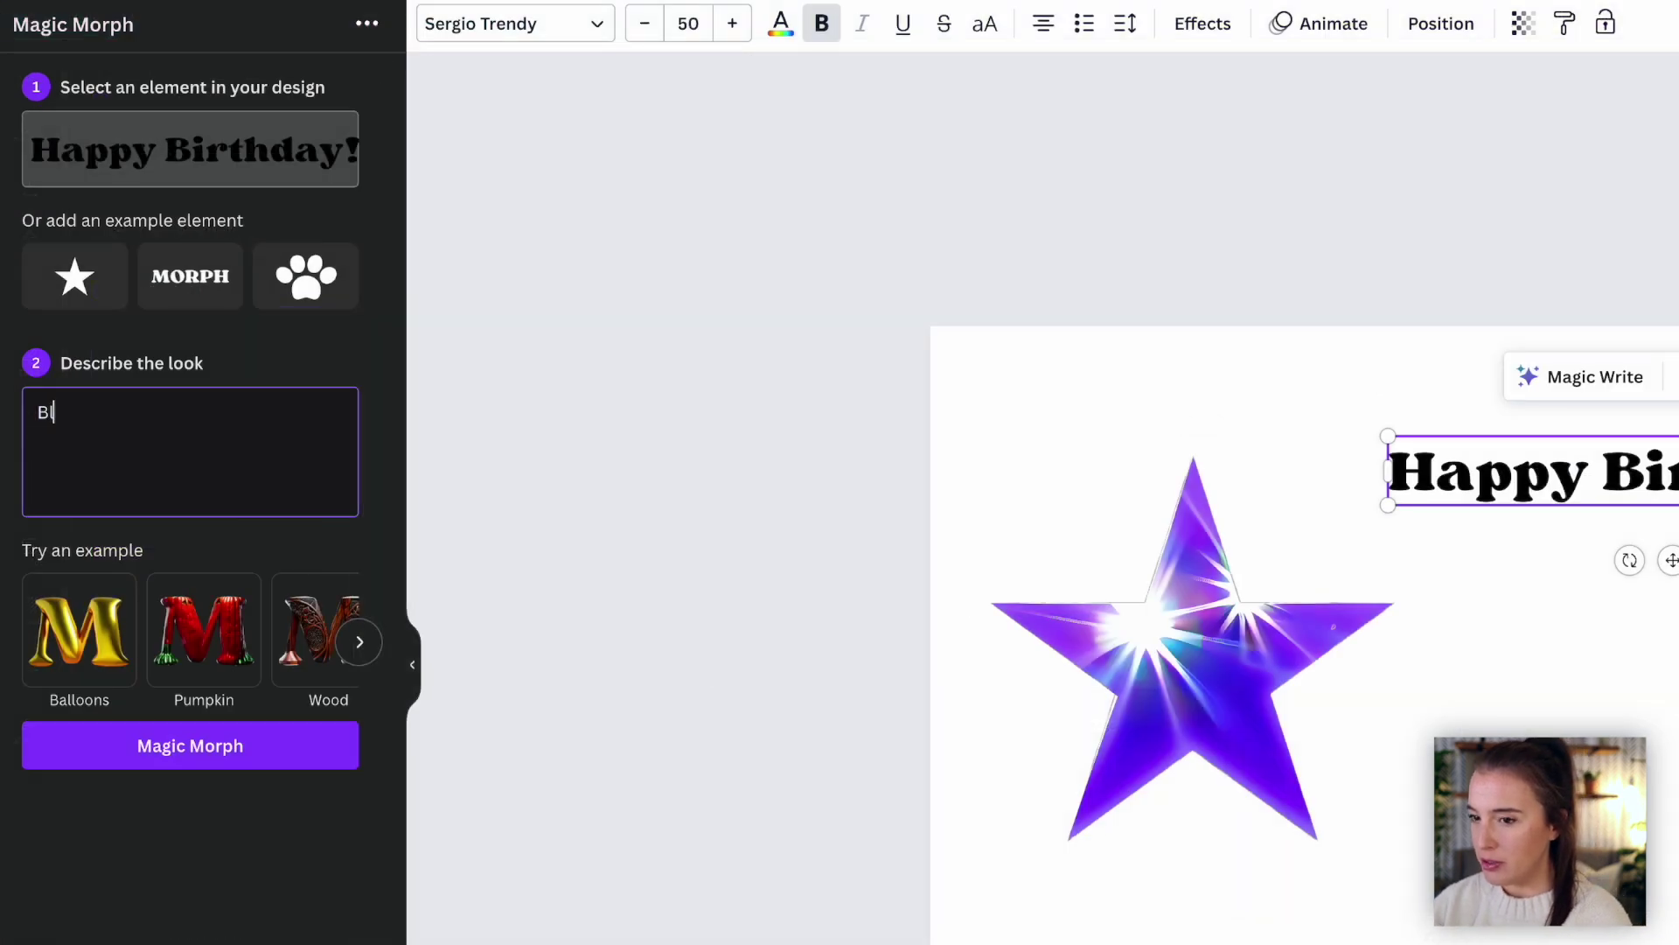
type("ue ocean waves")
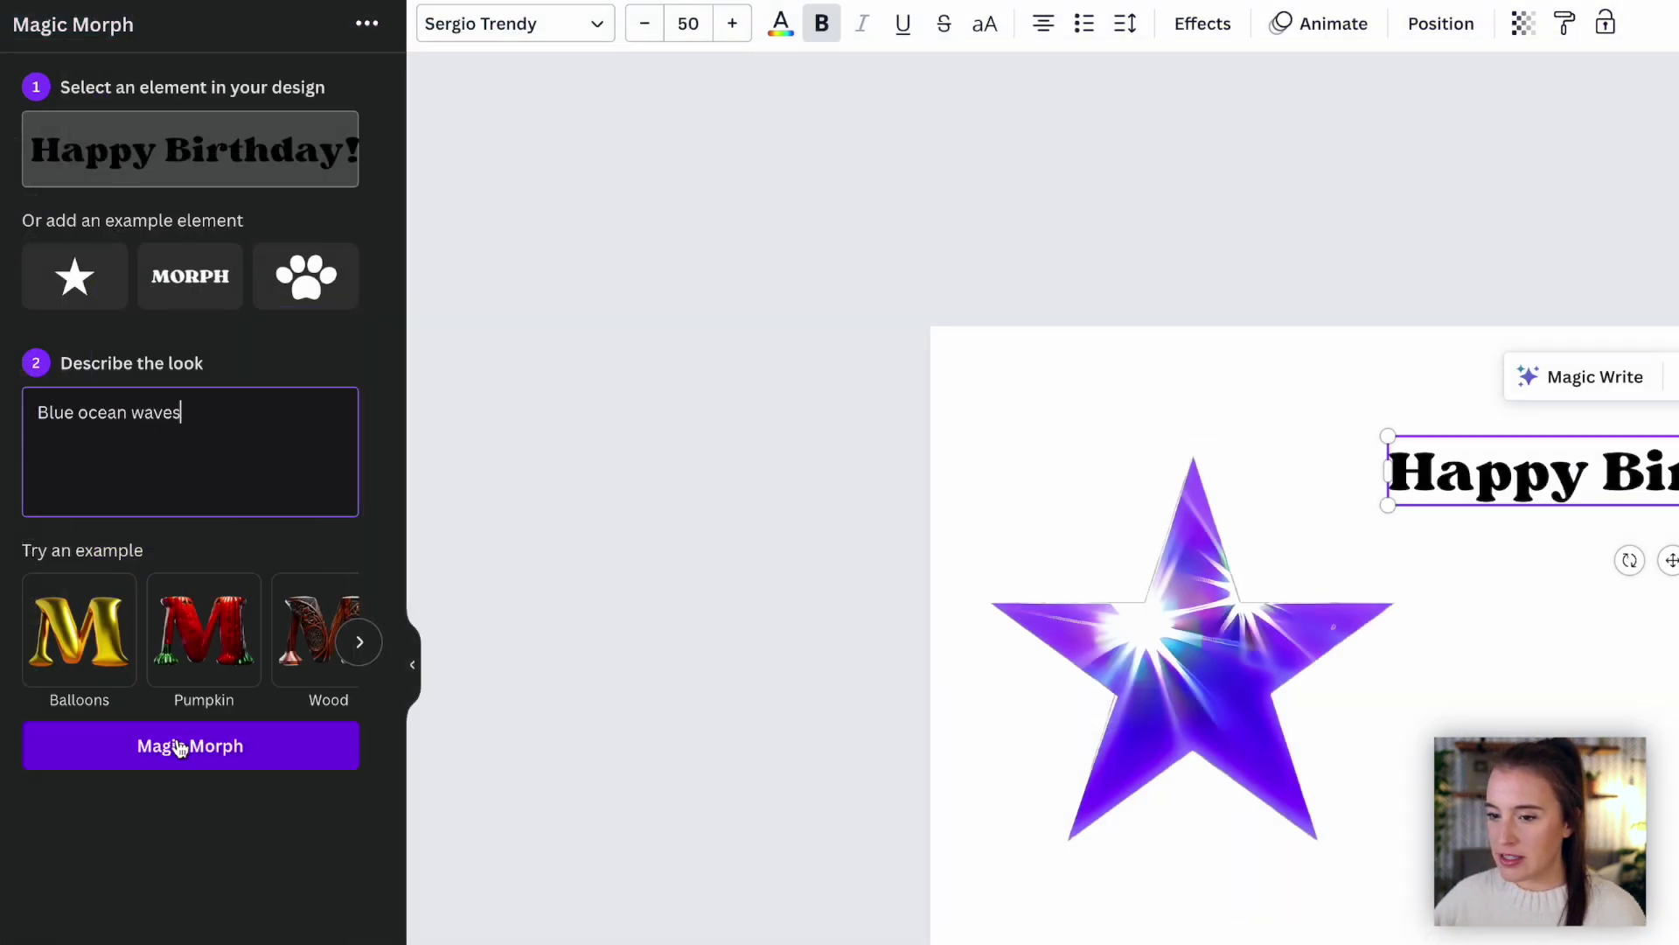
left_click(172, 745)
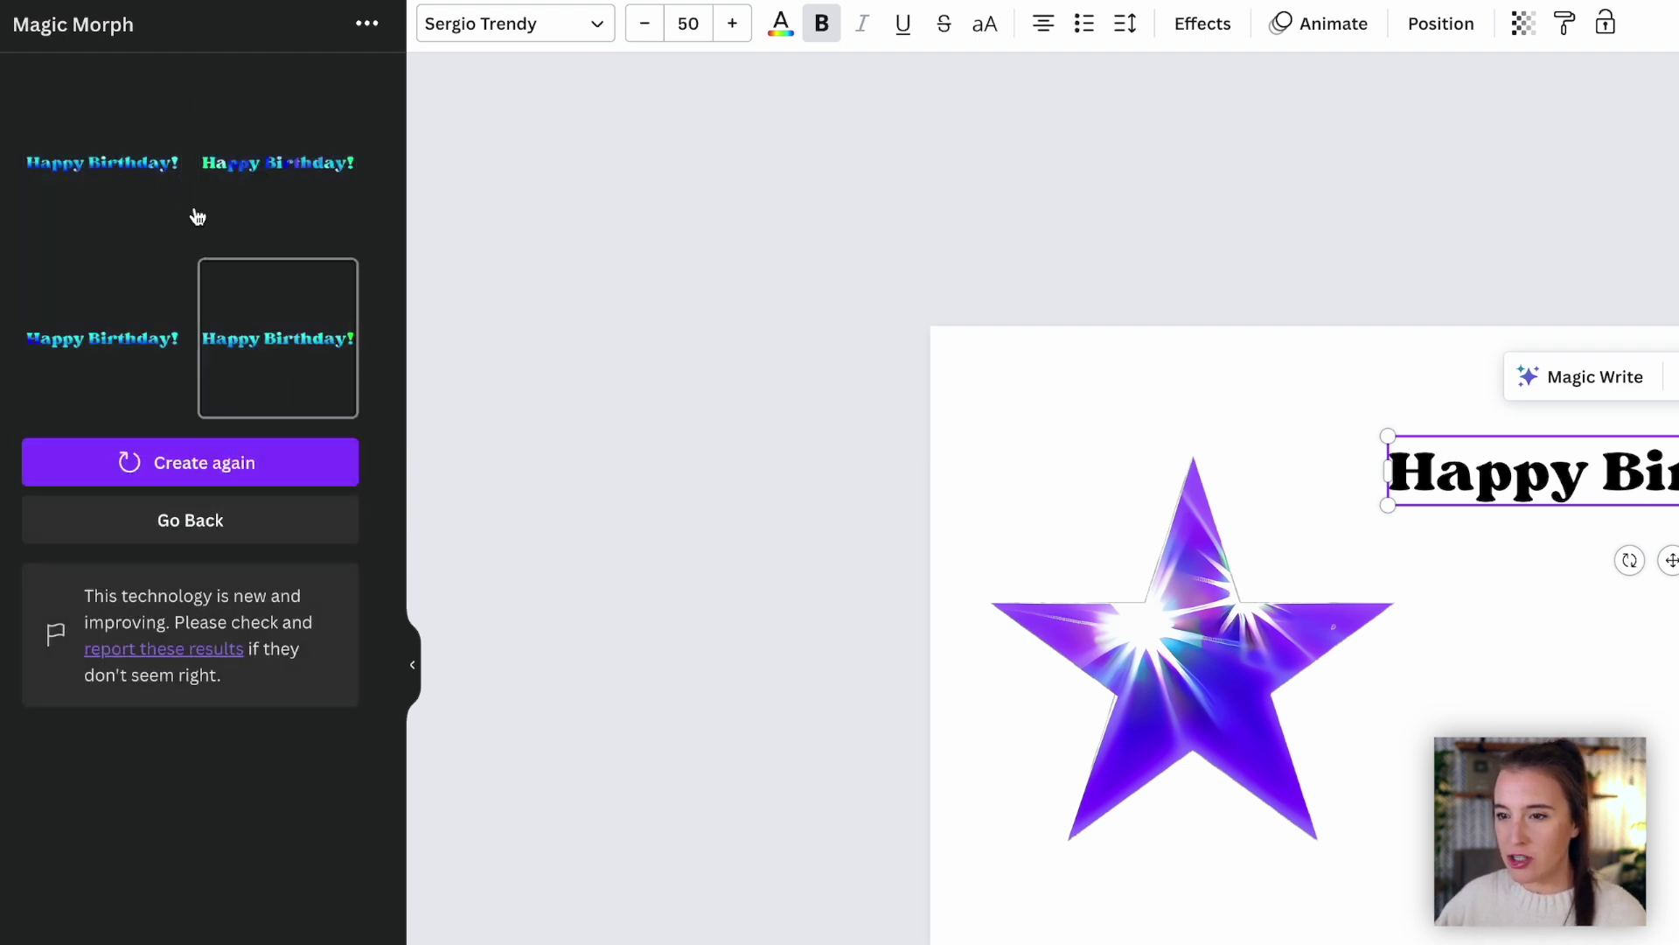
left_click(124, 169)
left_click_drag(1678, 704, 1678, 775)
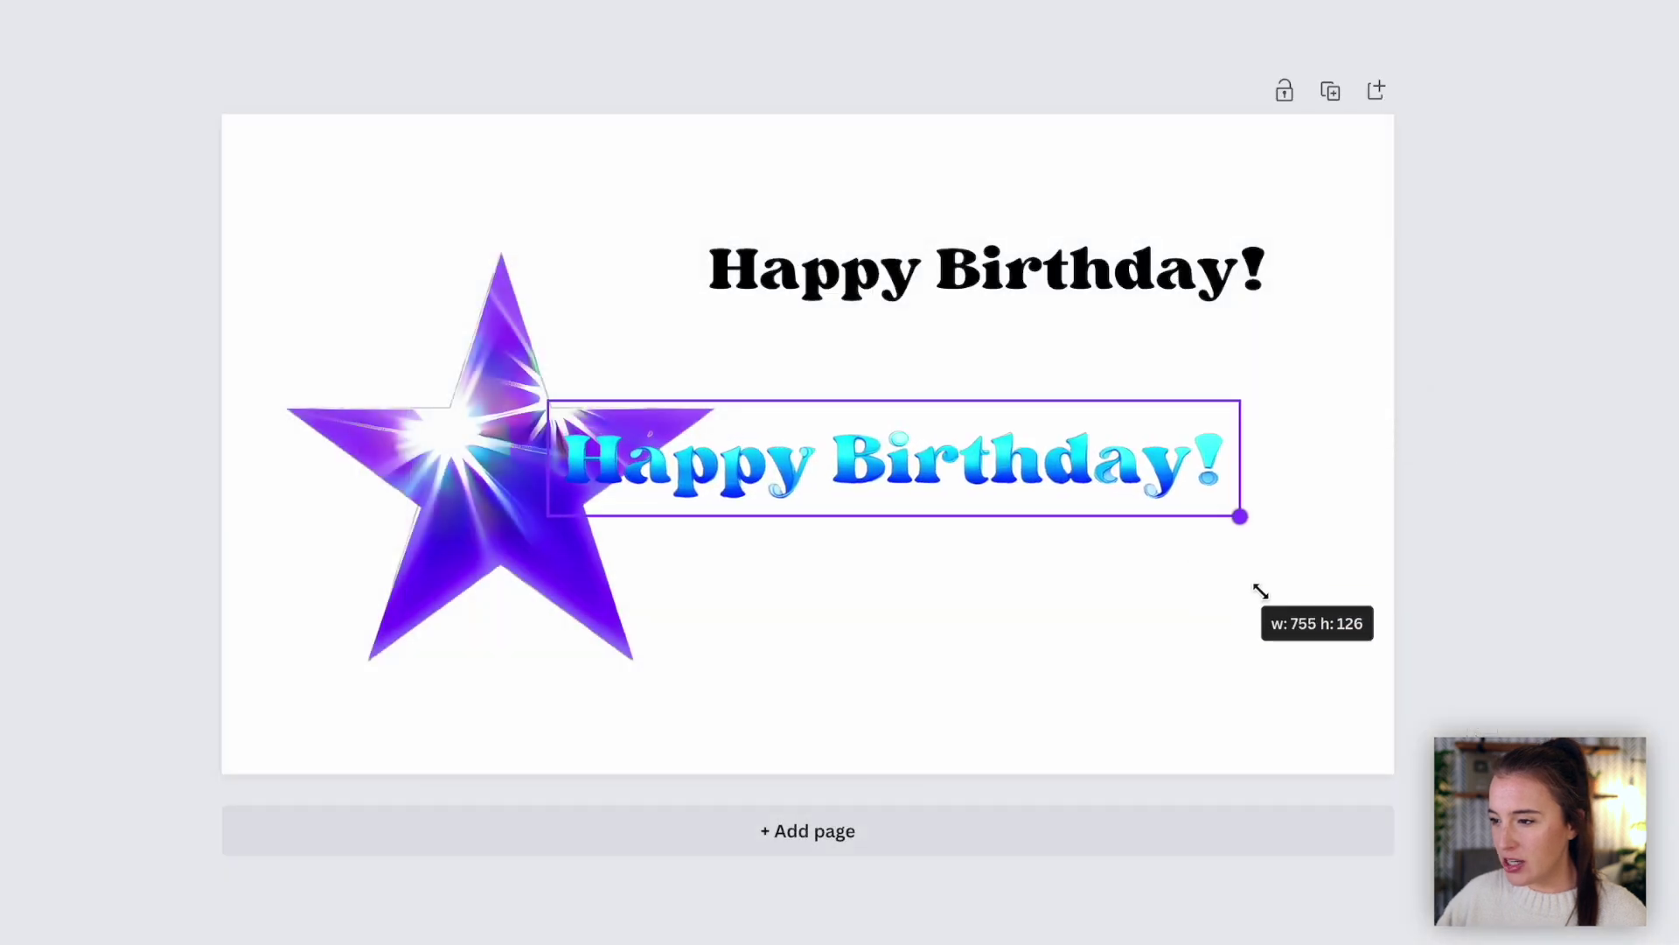
left_click_drag(1259, 592, 1678, 630)
Step: Move the star to the top left and fit the blue text back on the page
left_click_drag(499, 457, 383, 310)
left_click_drag(878, 547, 574, 673)
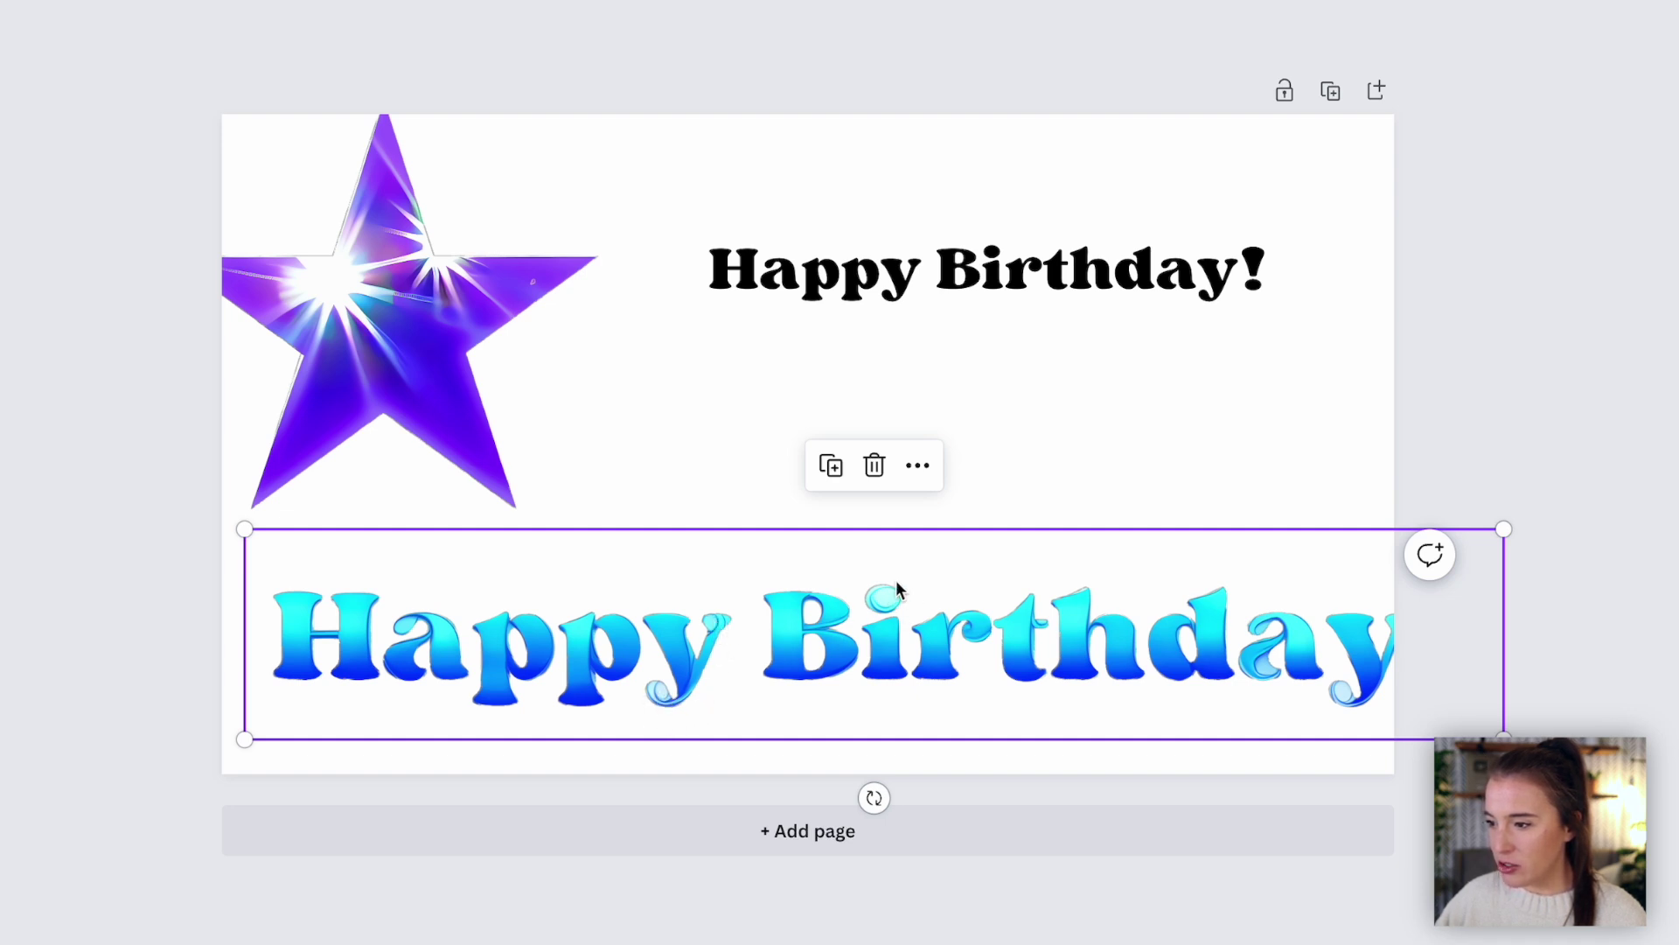
key("shift+Left")
key("shift+Left")
key("shift+Left")
key("ctrl+z")
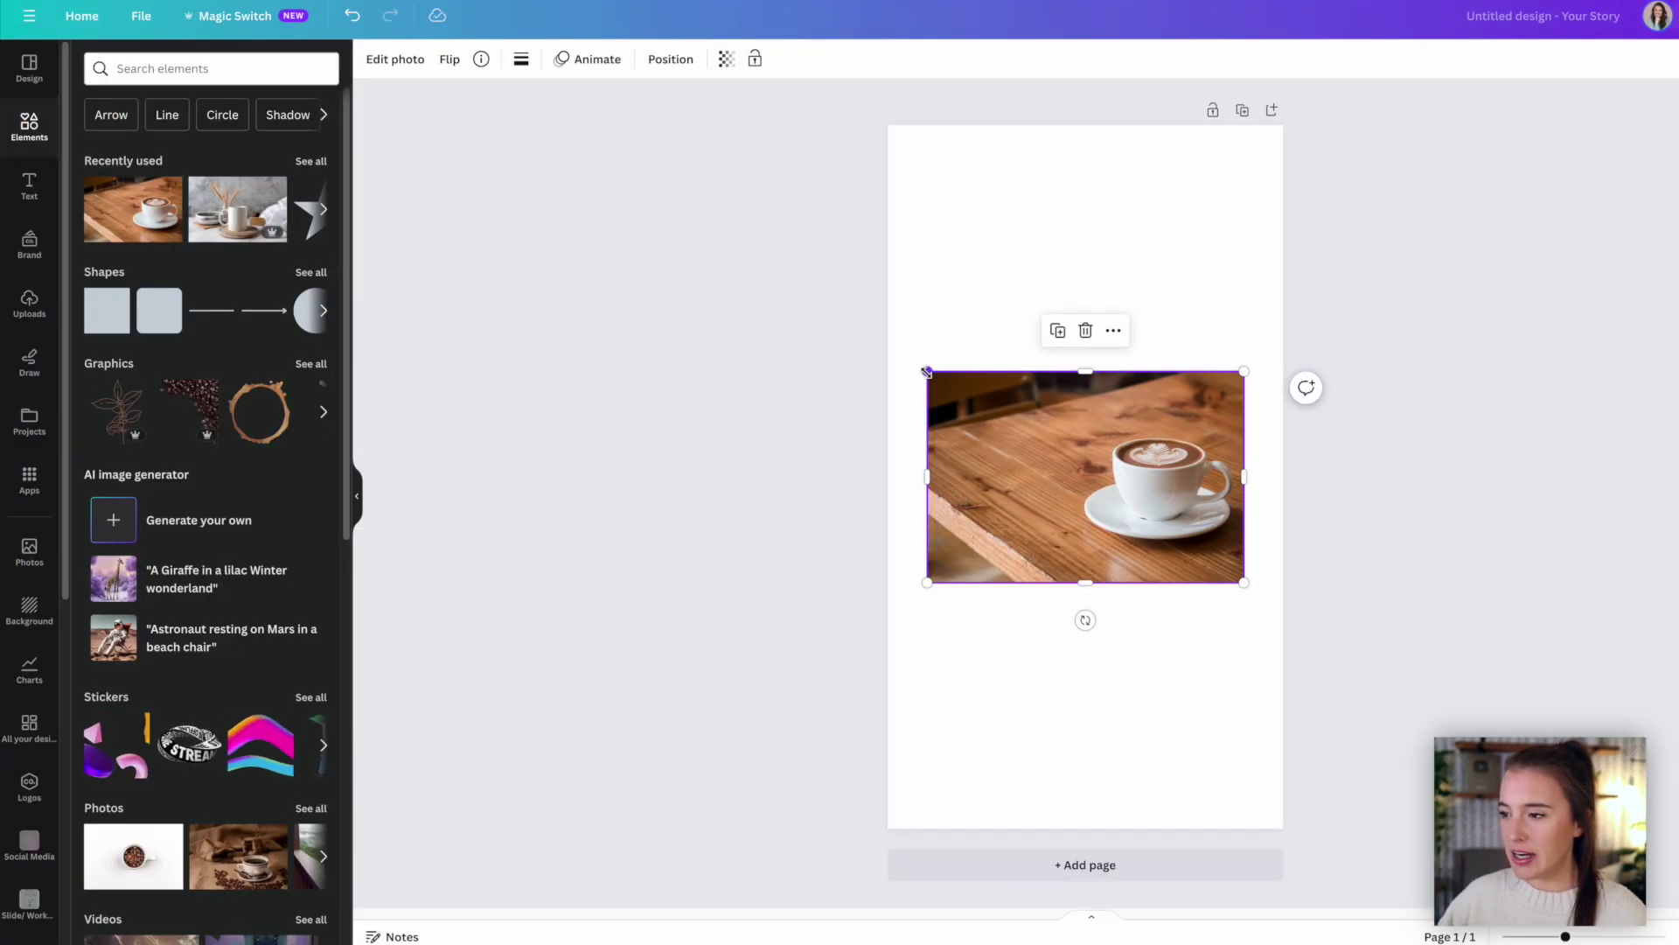
Step: Stretch the latte photo to the full page width and taller, then open Edit photo
left_click_drag(927, 371, 887, 344)
left_click_drag(1243, 569, 1283, 604)
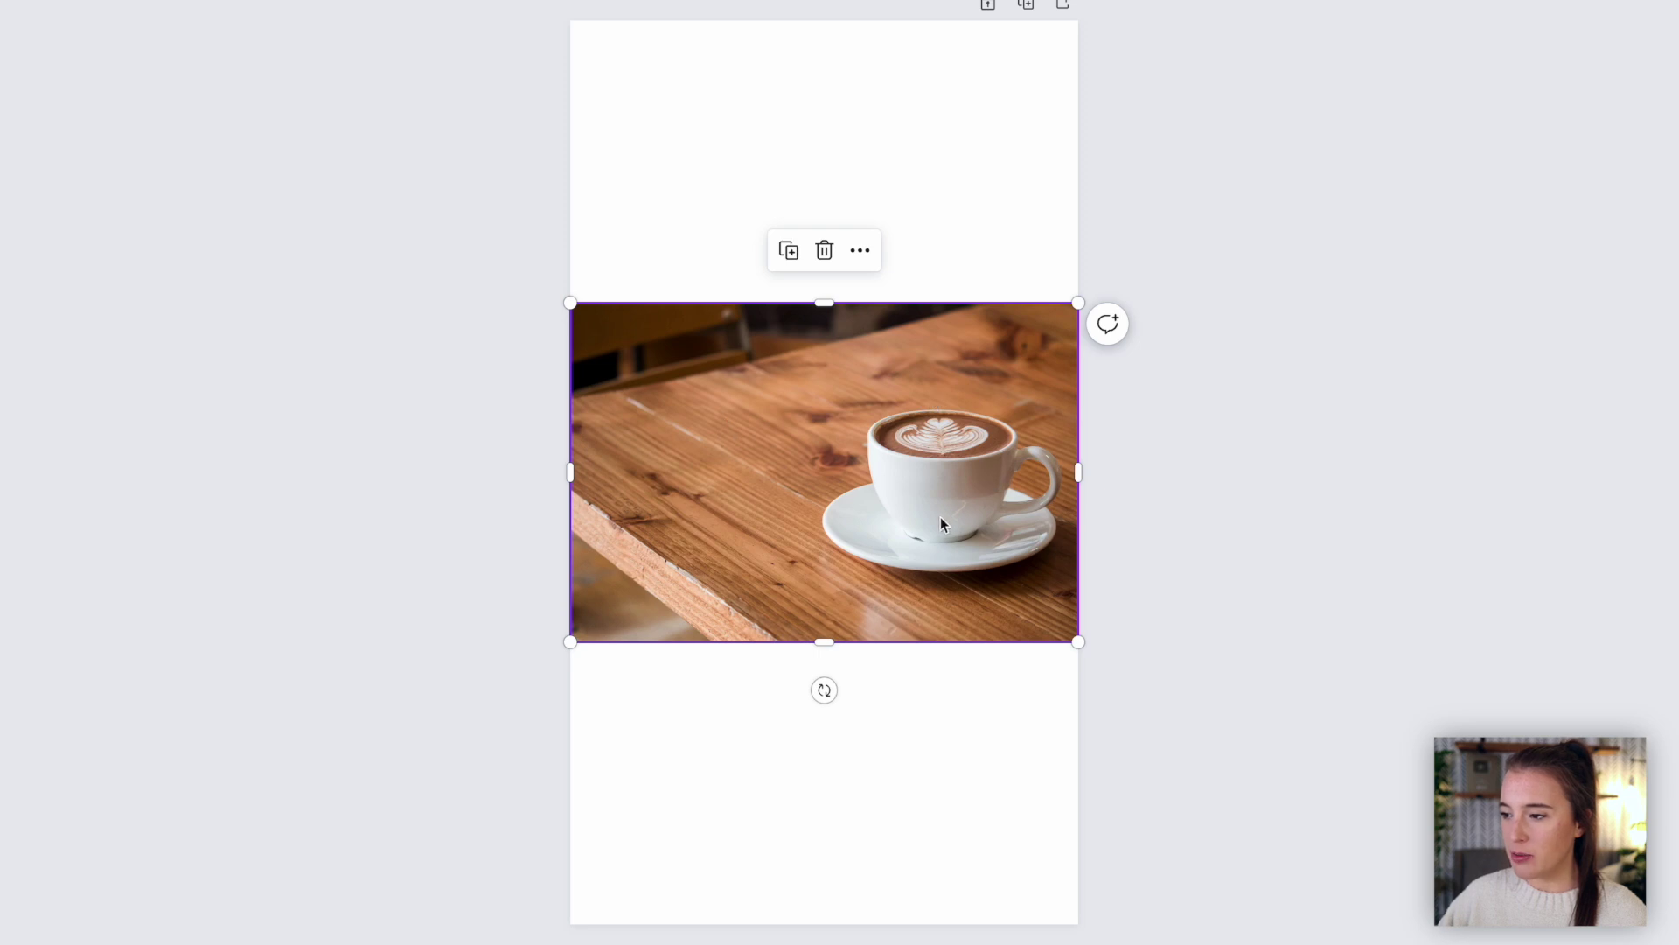
left_click_drag(824, 642, 826, 926)
left_click_drag(824, 306, 780, 20)
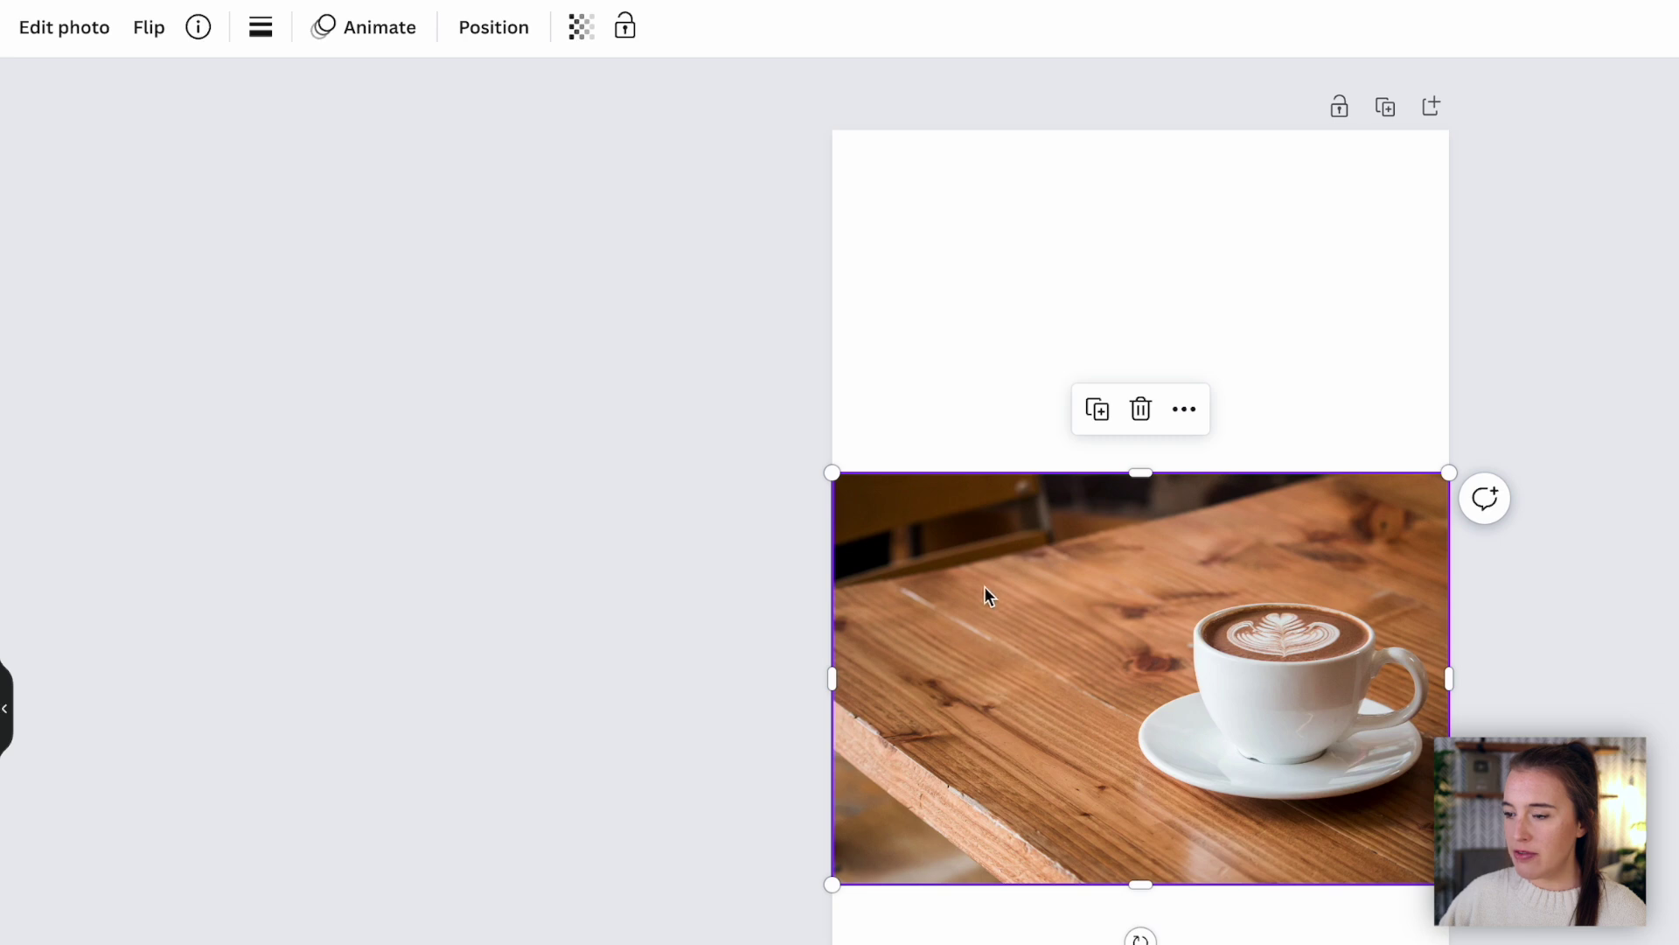
left_click(61, 29)
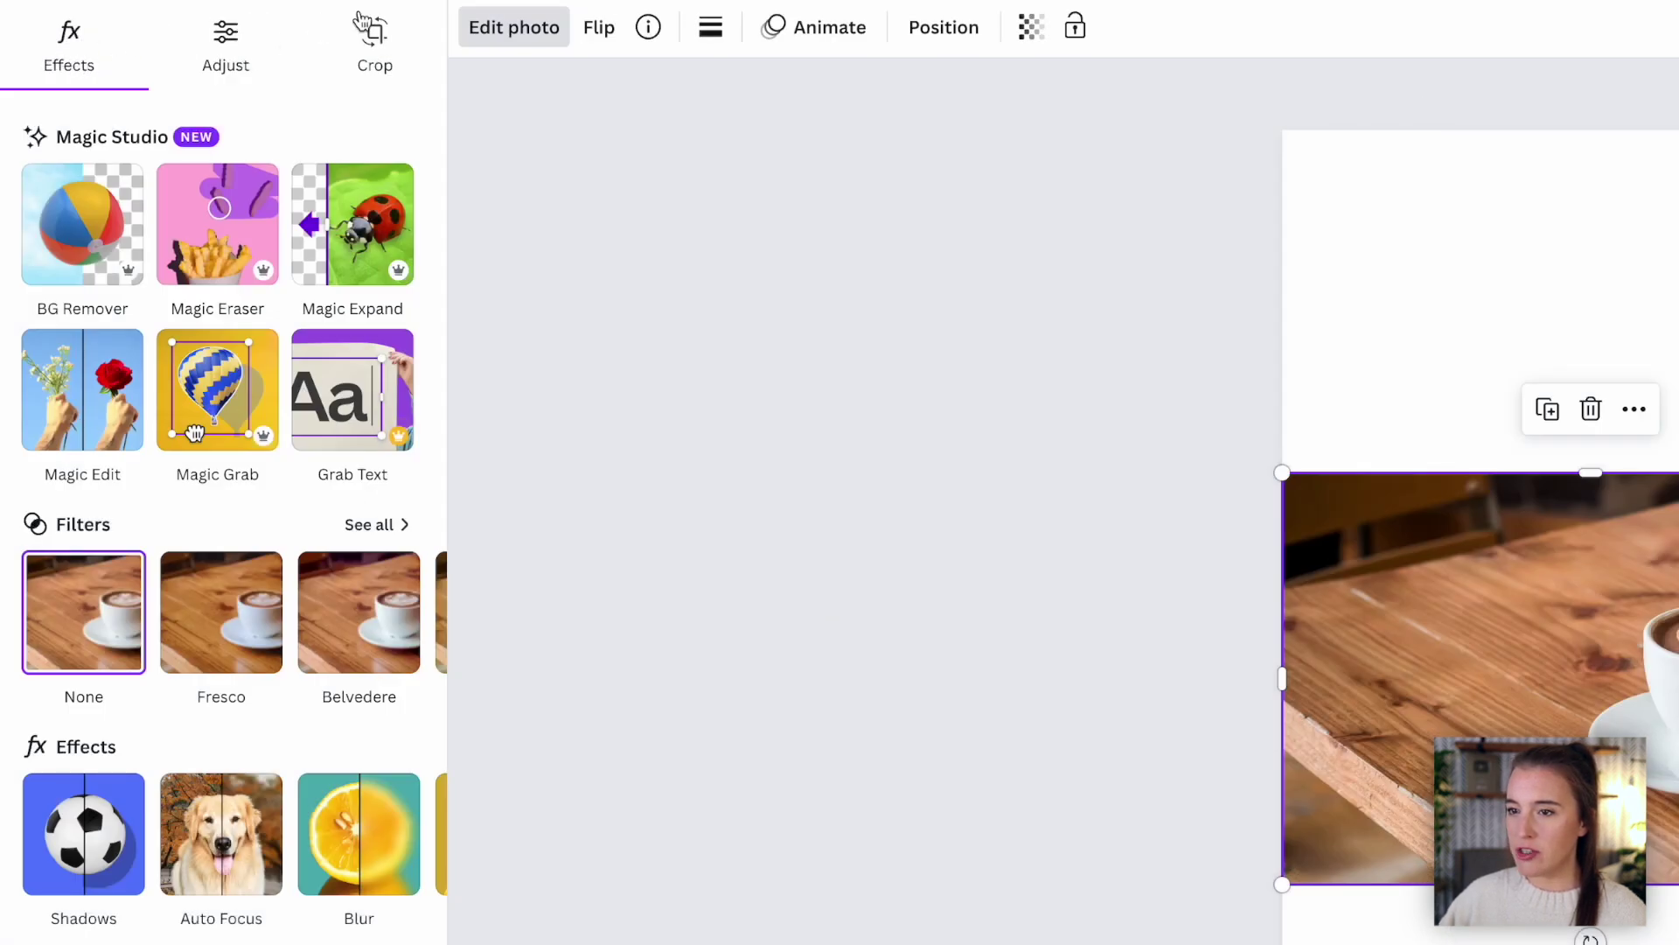
Step: Use Crop > Expand with the Whole Page size and run Magic Expand on the latte photo
left_click(371, 39)
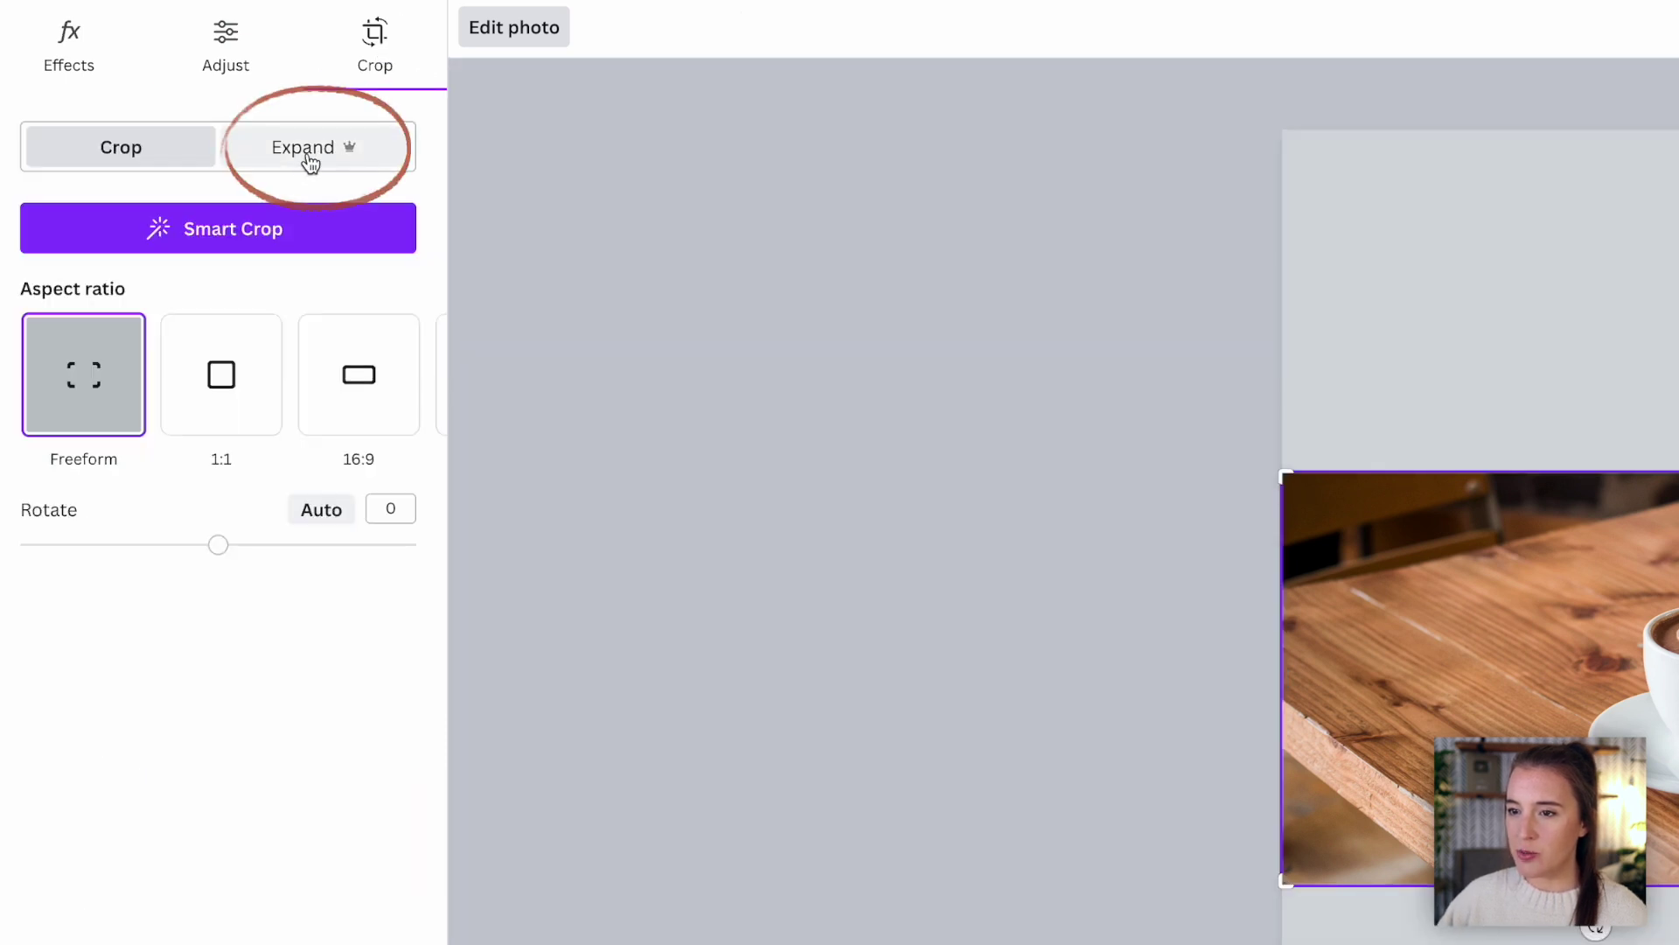
left_click(365, 162)
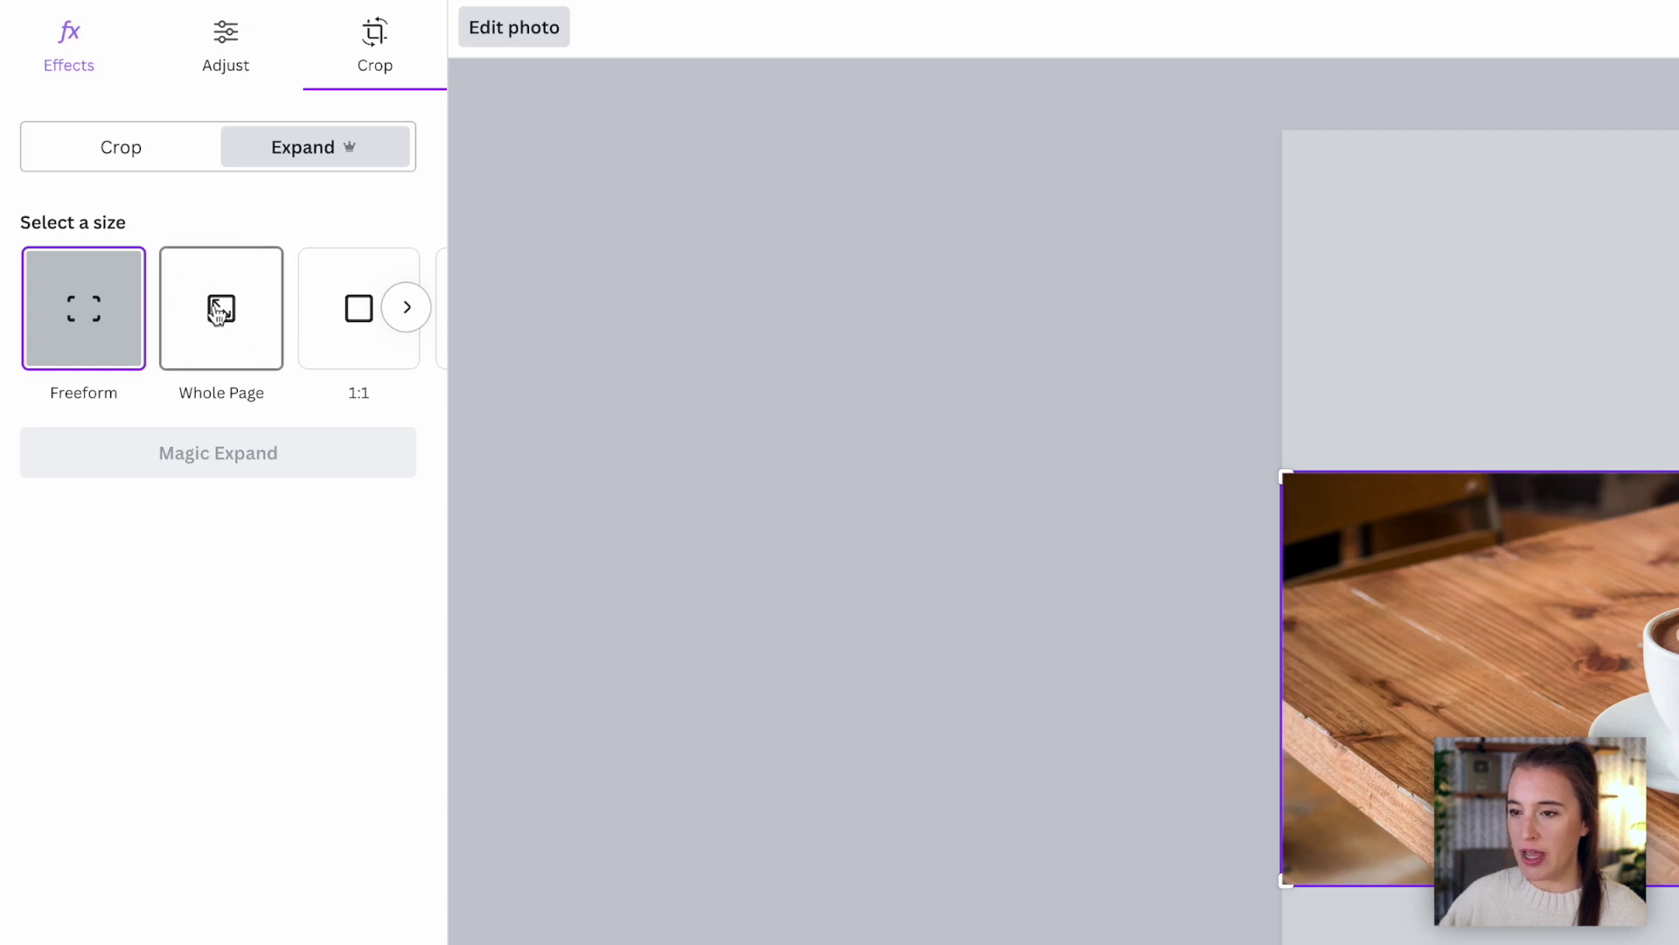
left_click(408, 313)
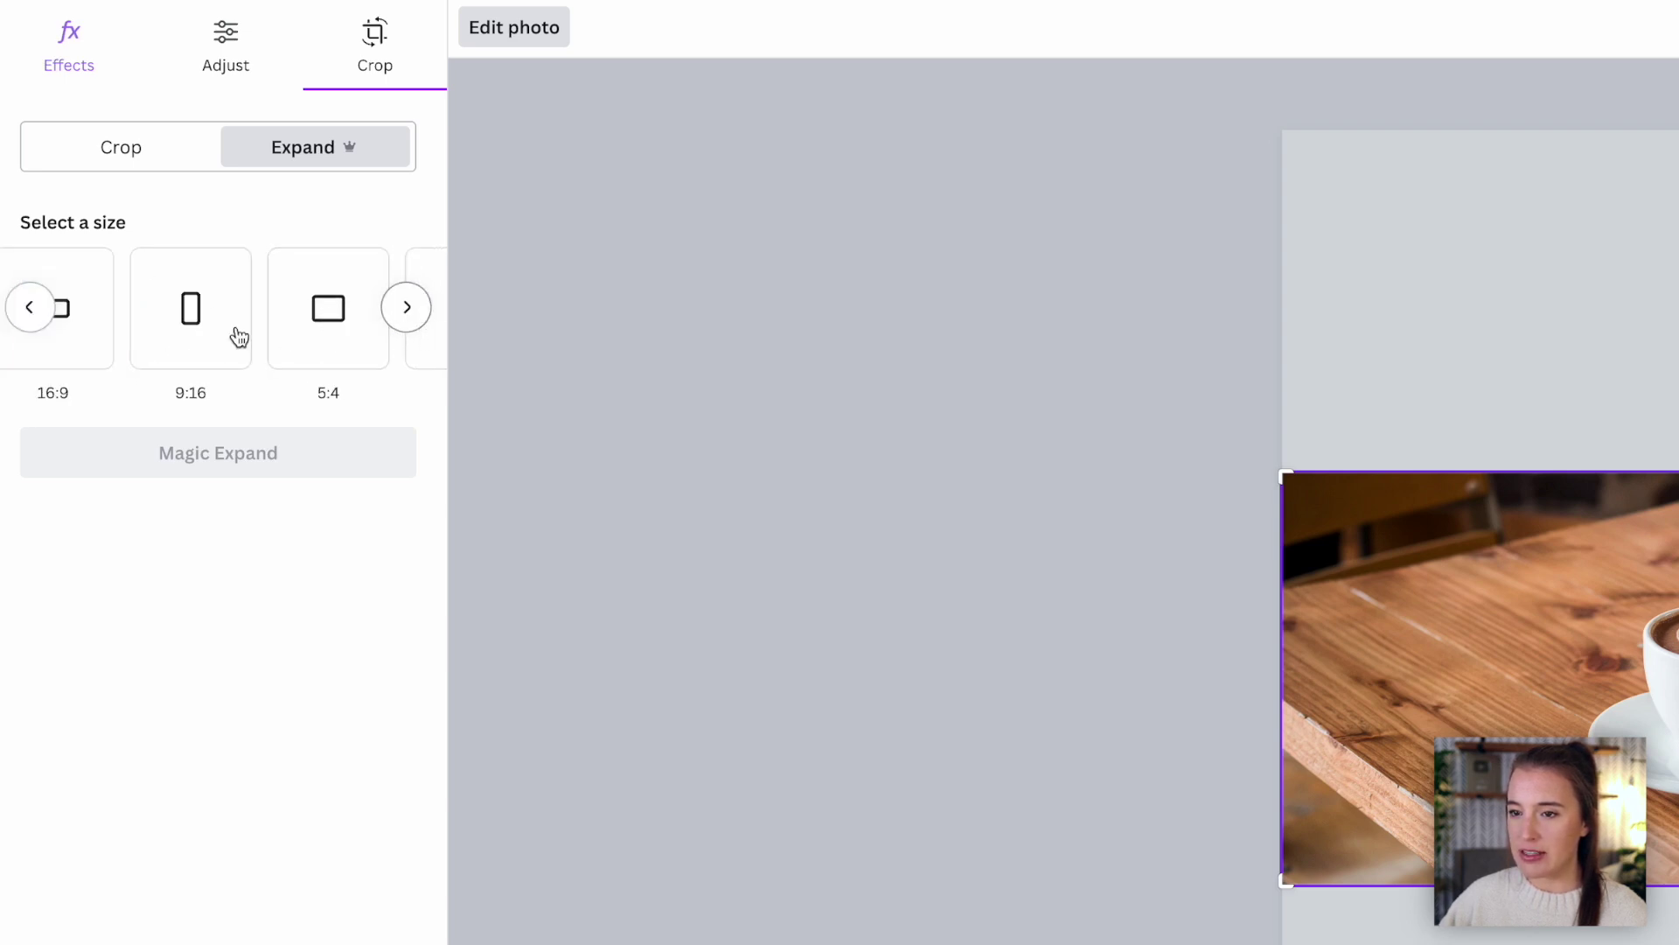
left_click(35, 314)
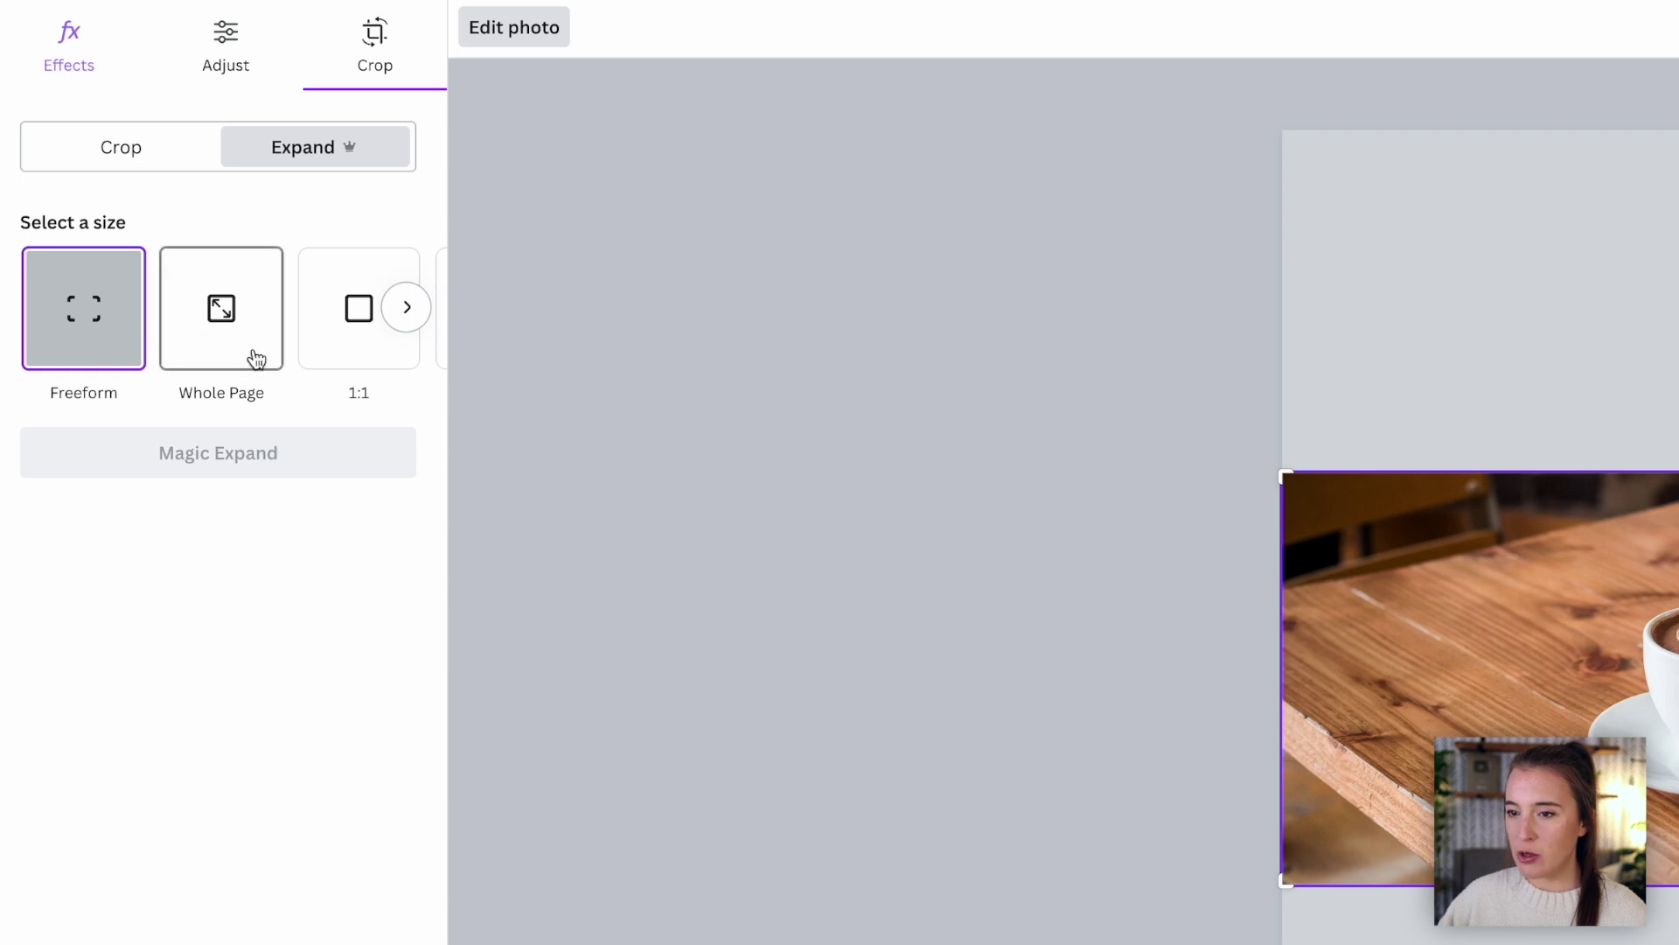
left_click(255, 357)
left_click(218, 453)
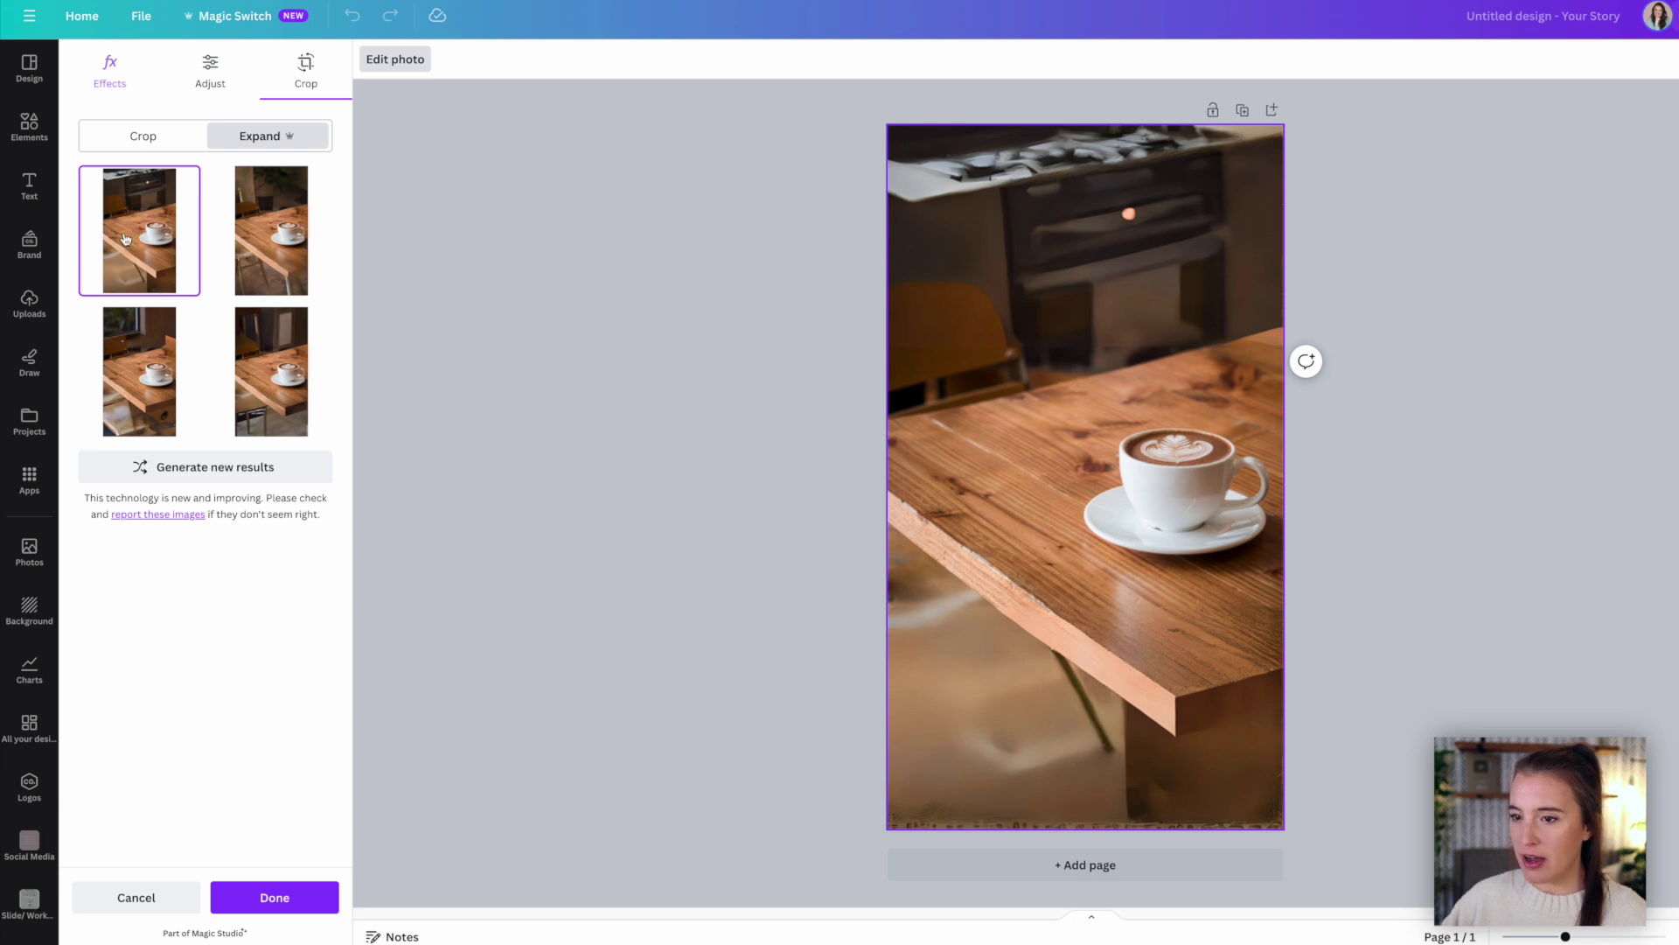
Step: Preview the Magic Expand results and keep the second, with a plant and chair behind the table
left_click(270, 244)
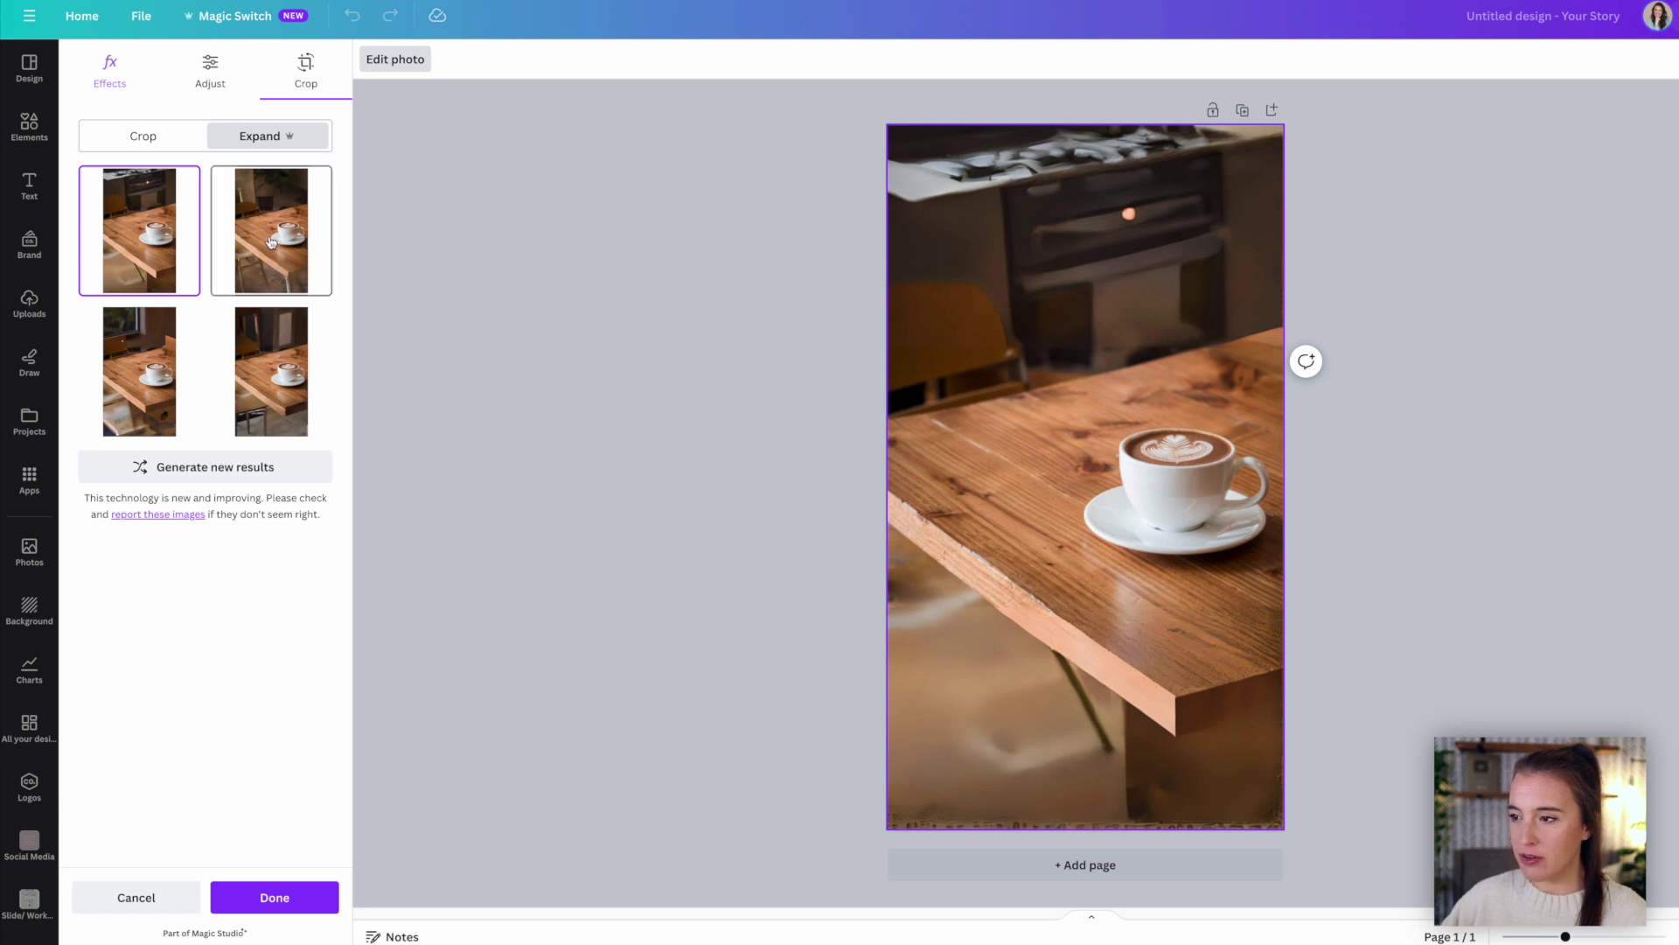
left_click(158, 367)
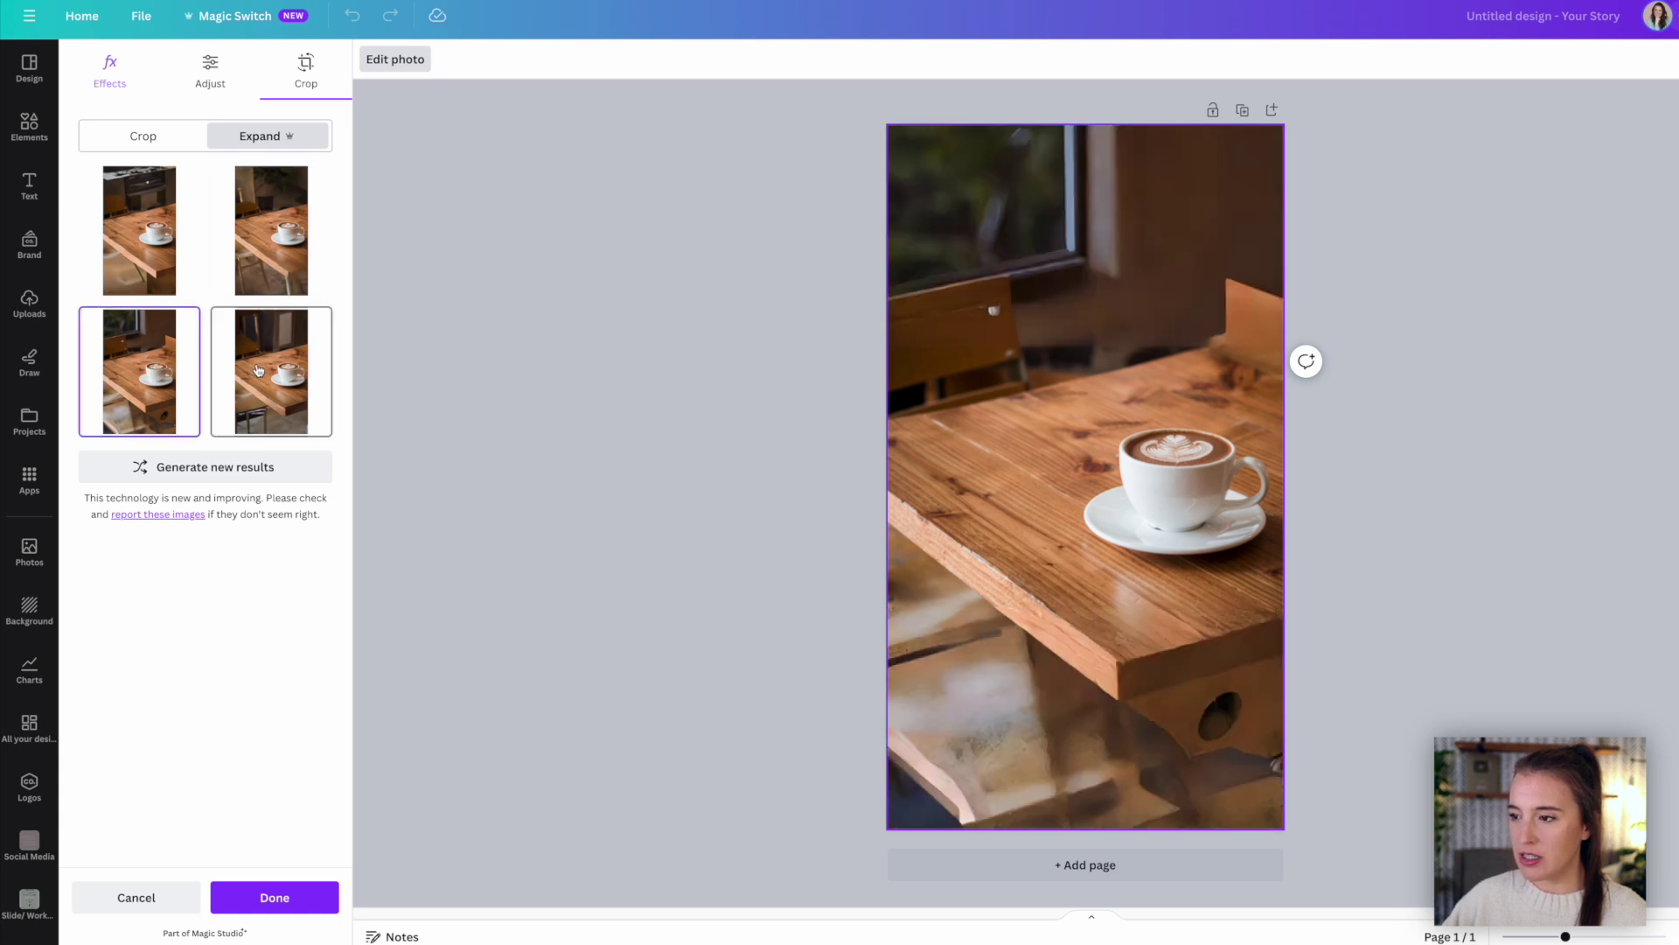
left_click(259, 370)
left_click(288, 255)
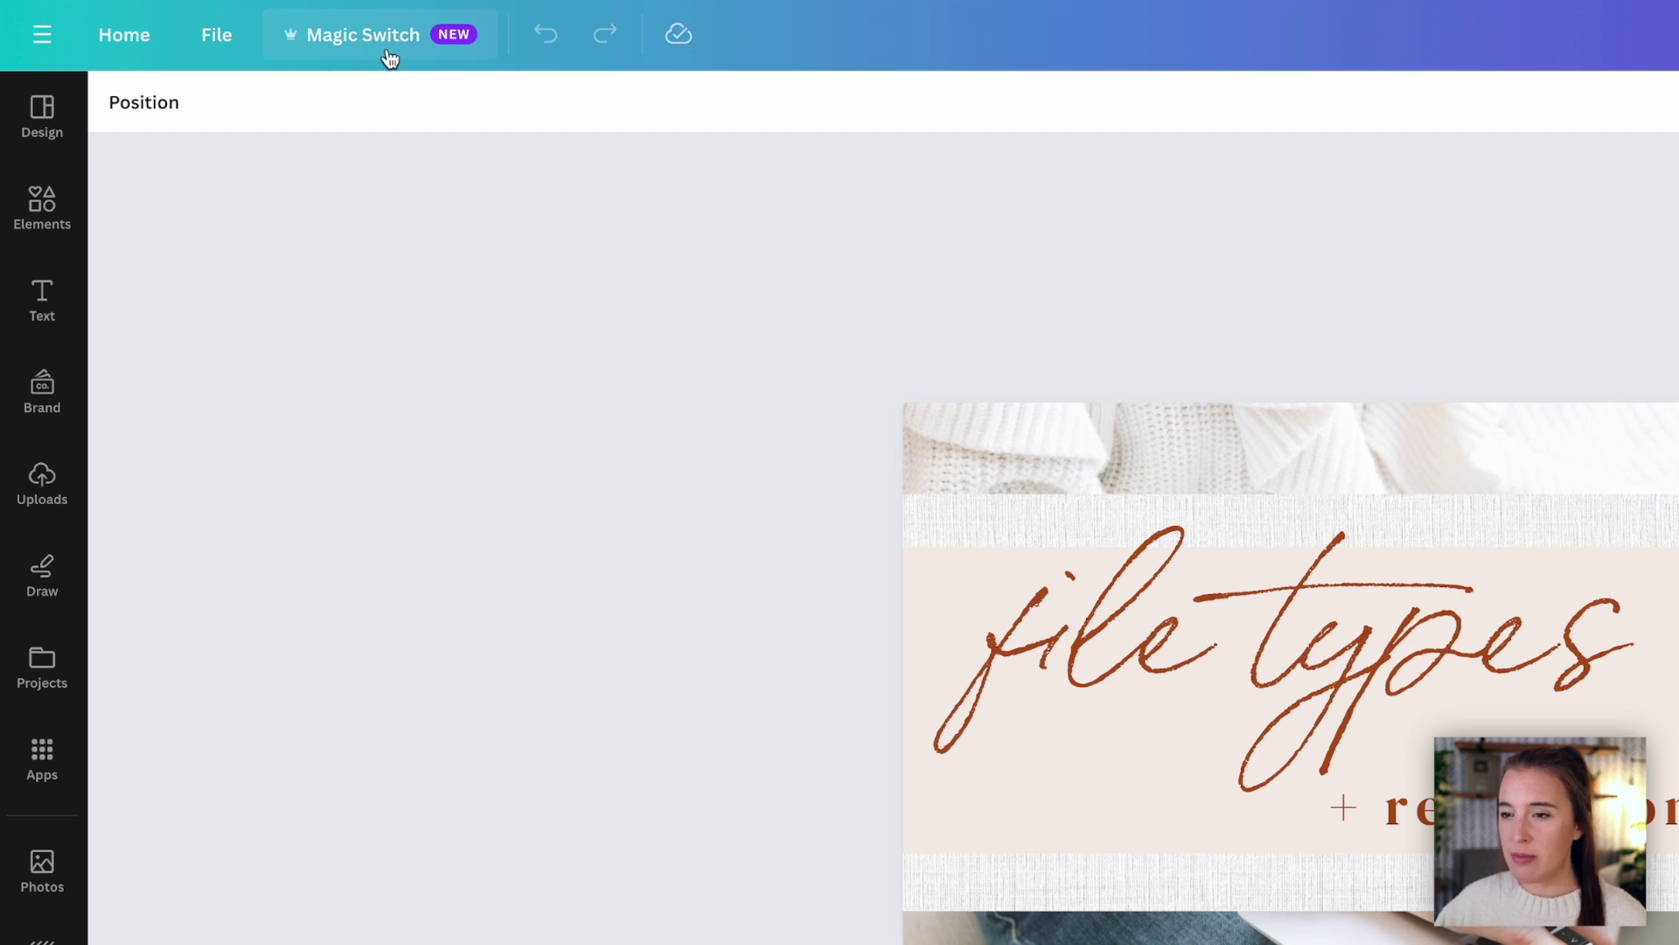
Step: Open Magic Switch on the file types + resolution presentation to reach Translate
left_click(366, 54)
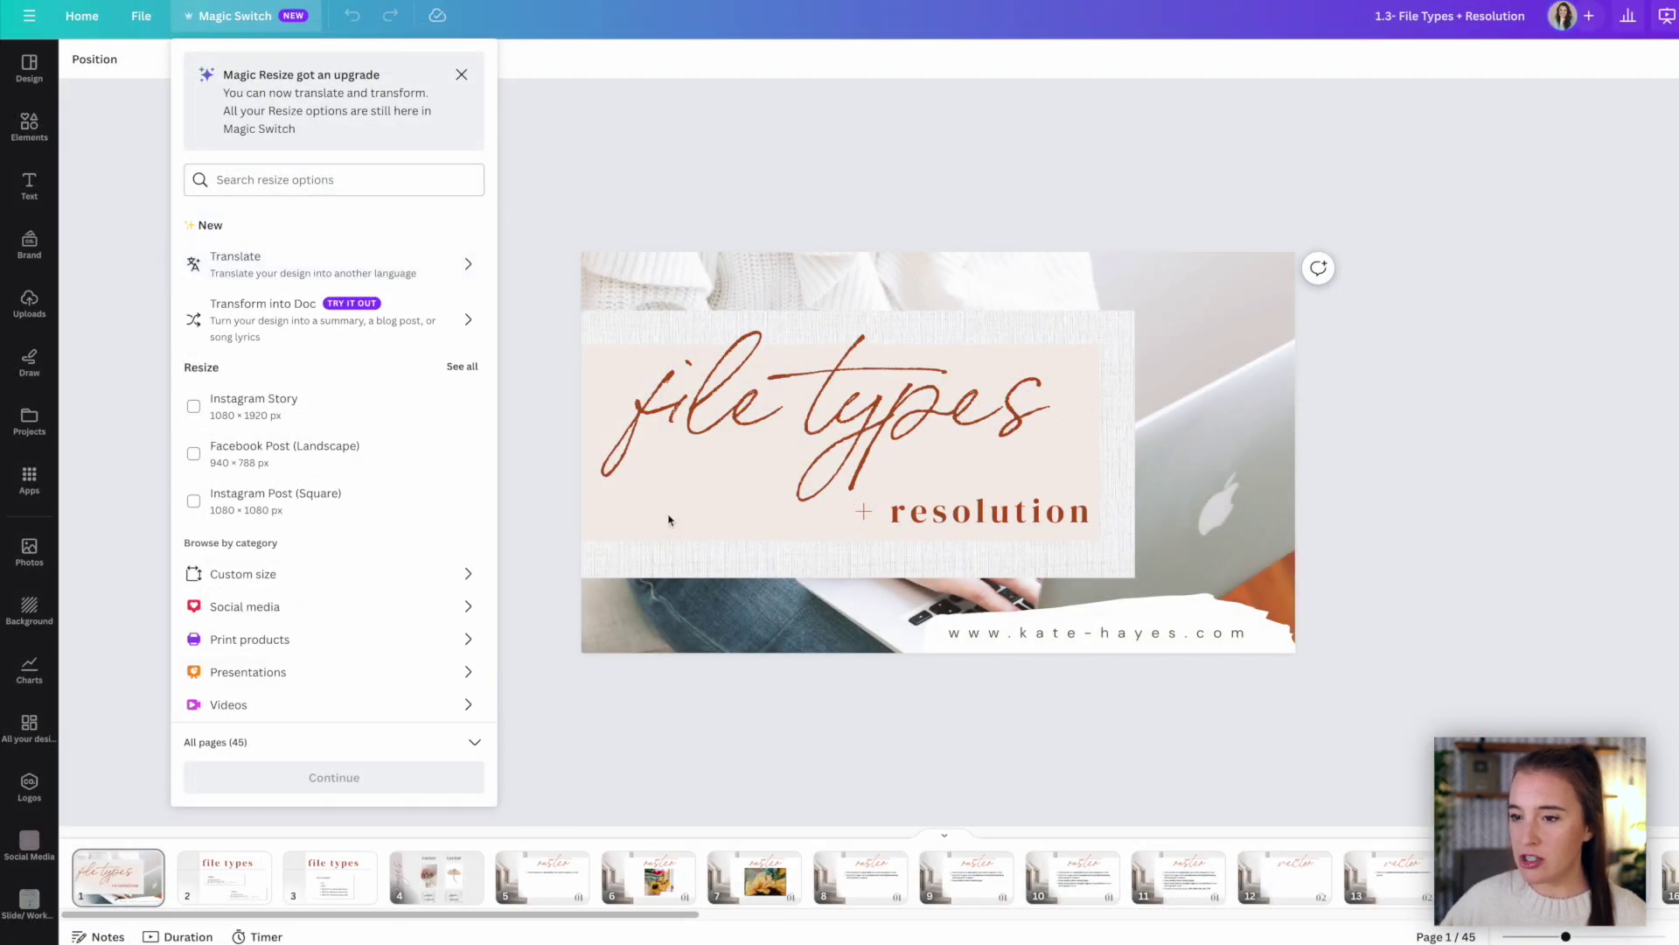
Step: Set Spanish as the translation language for all 45 pages, then go to Transform into Doc
left_click(385, 267)
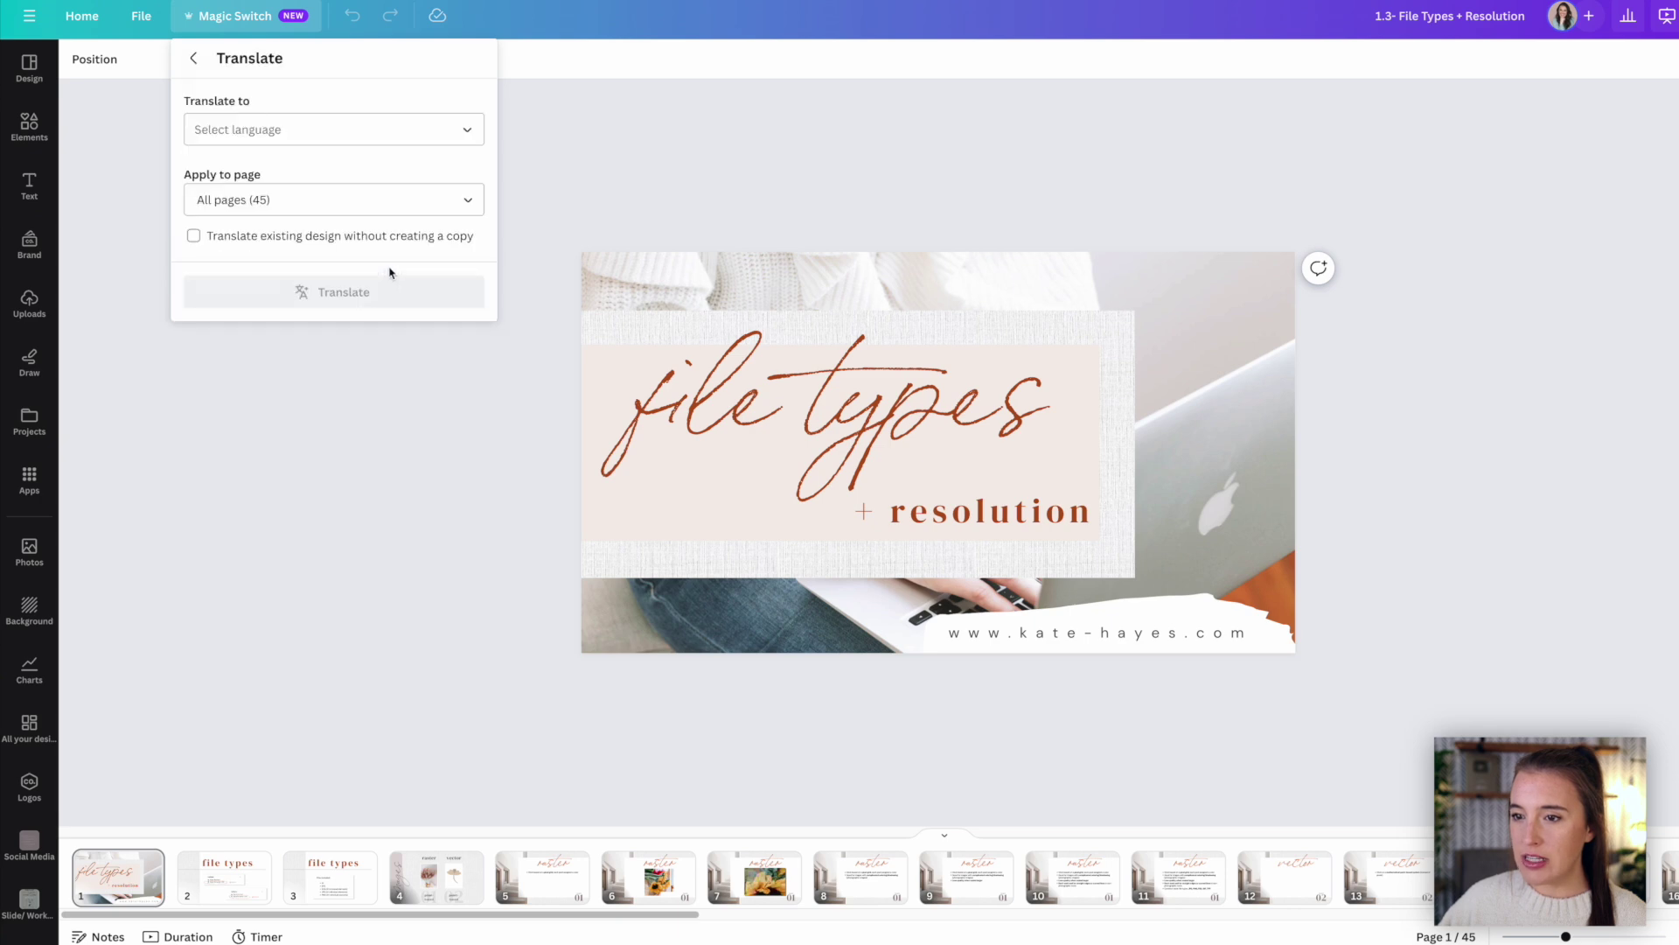
left_click(324, 131)
type("span")
left_click(181, 390)
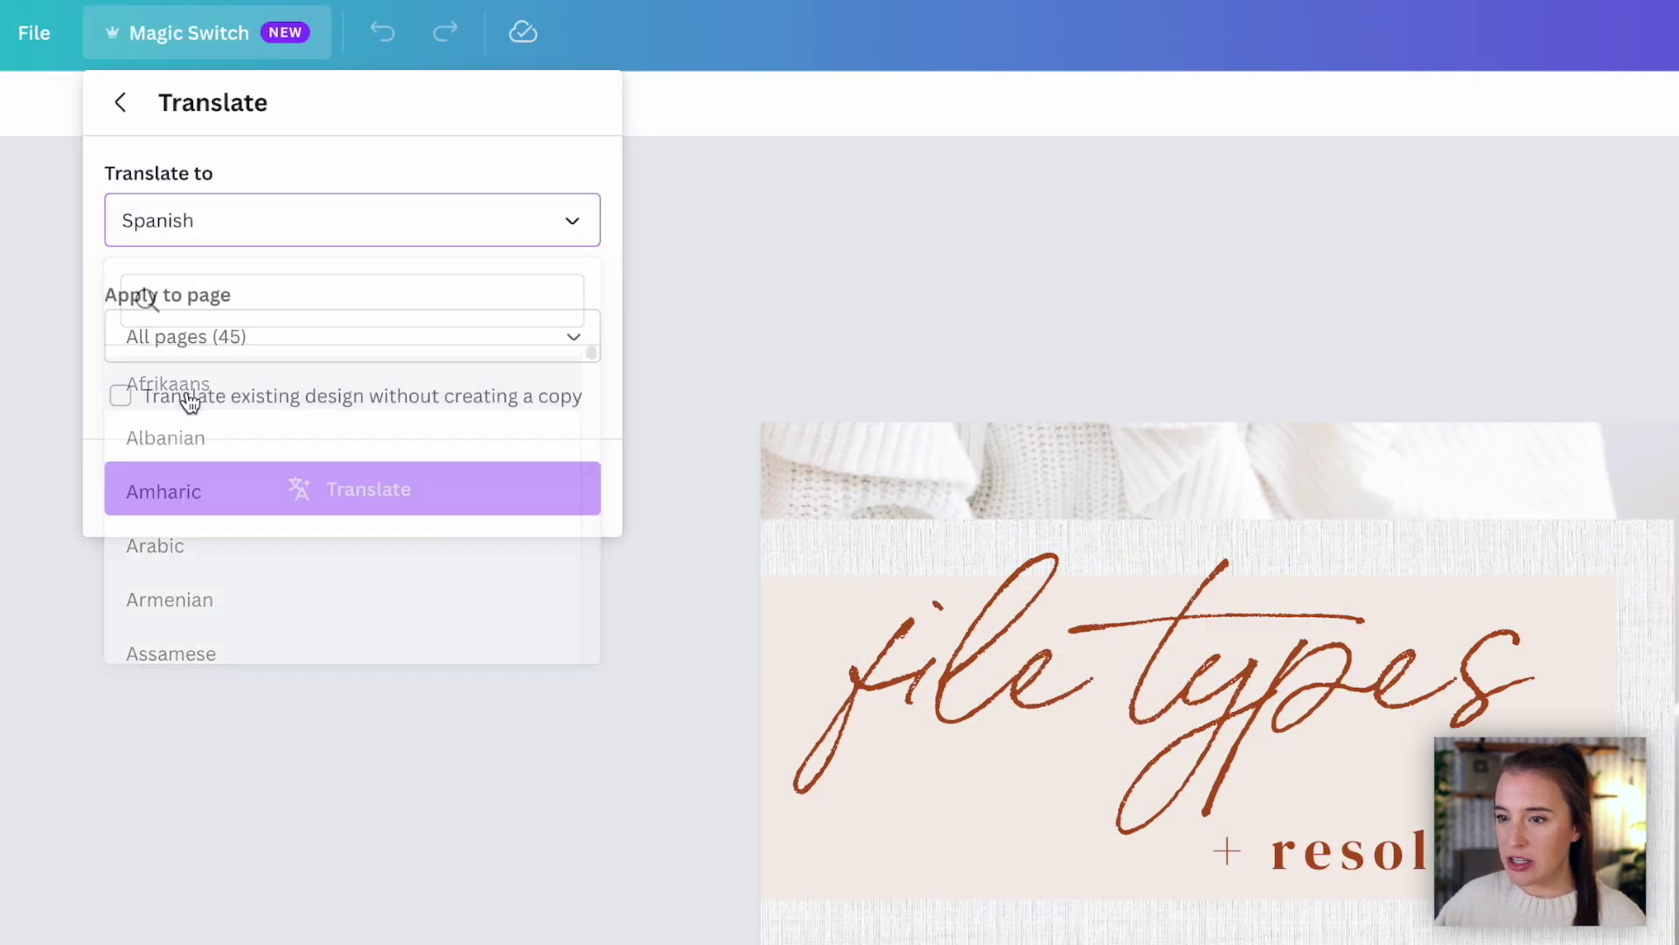
left_click(235, 343)
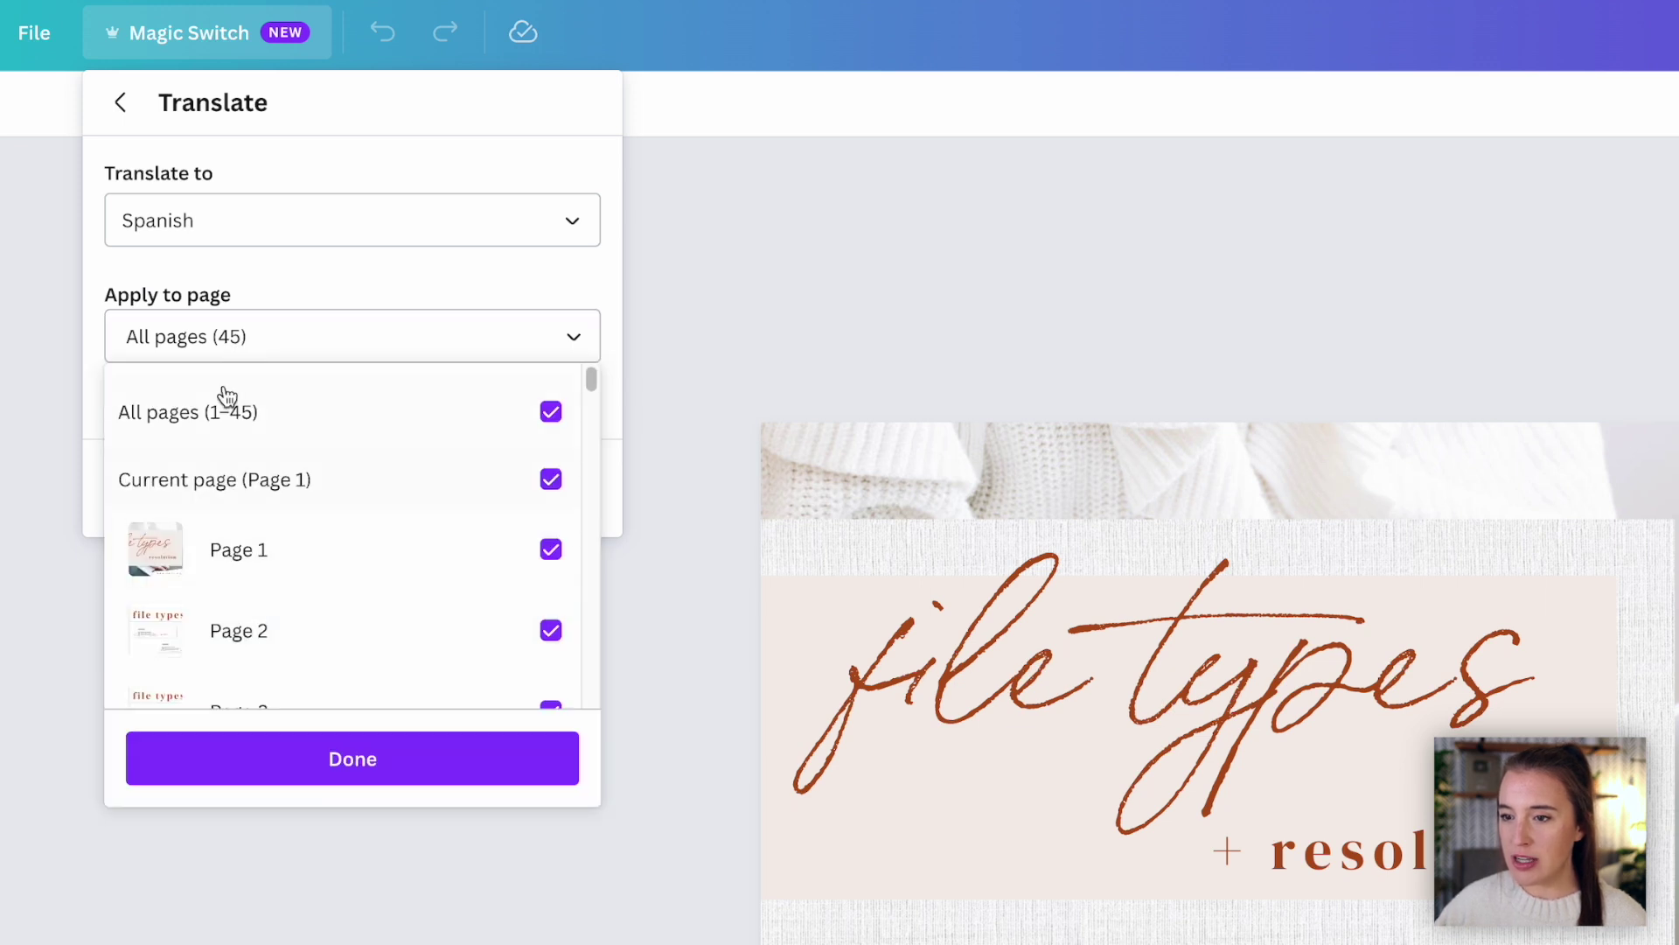
left_click(329, 264)
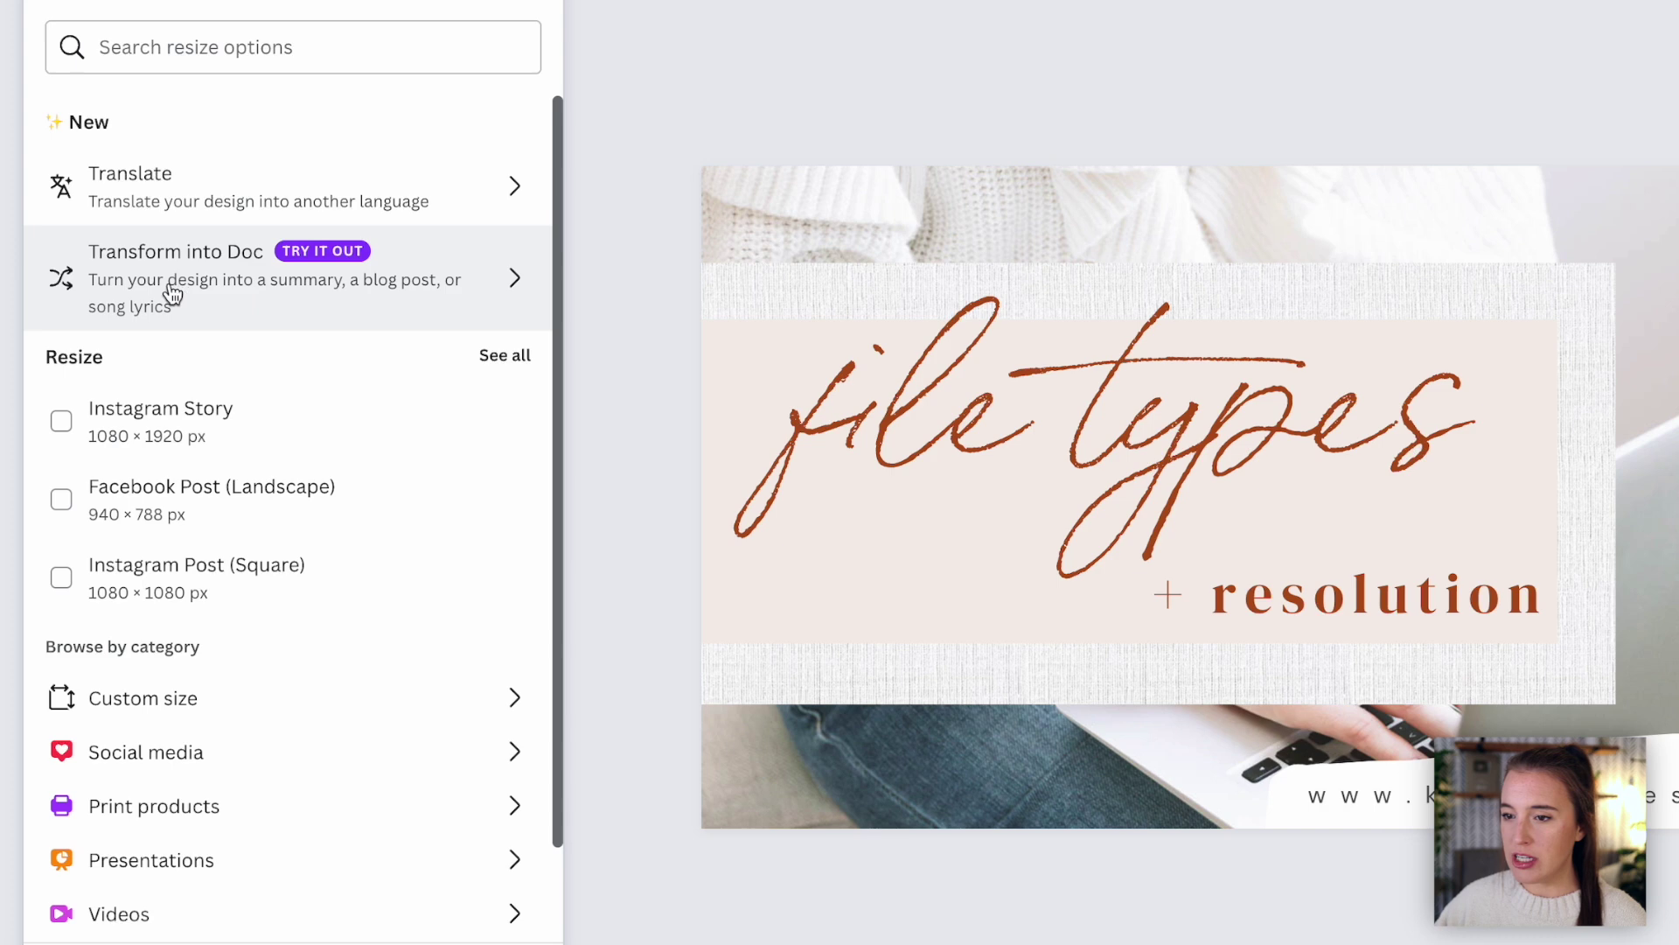
left_click(251, 297)
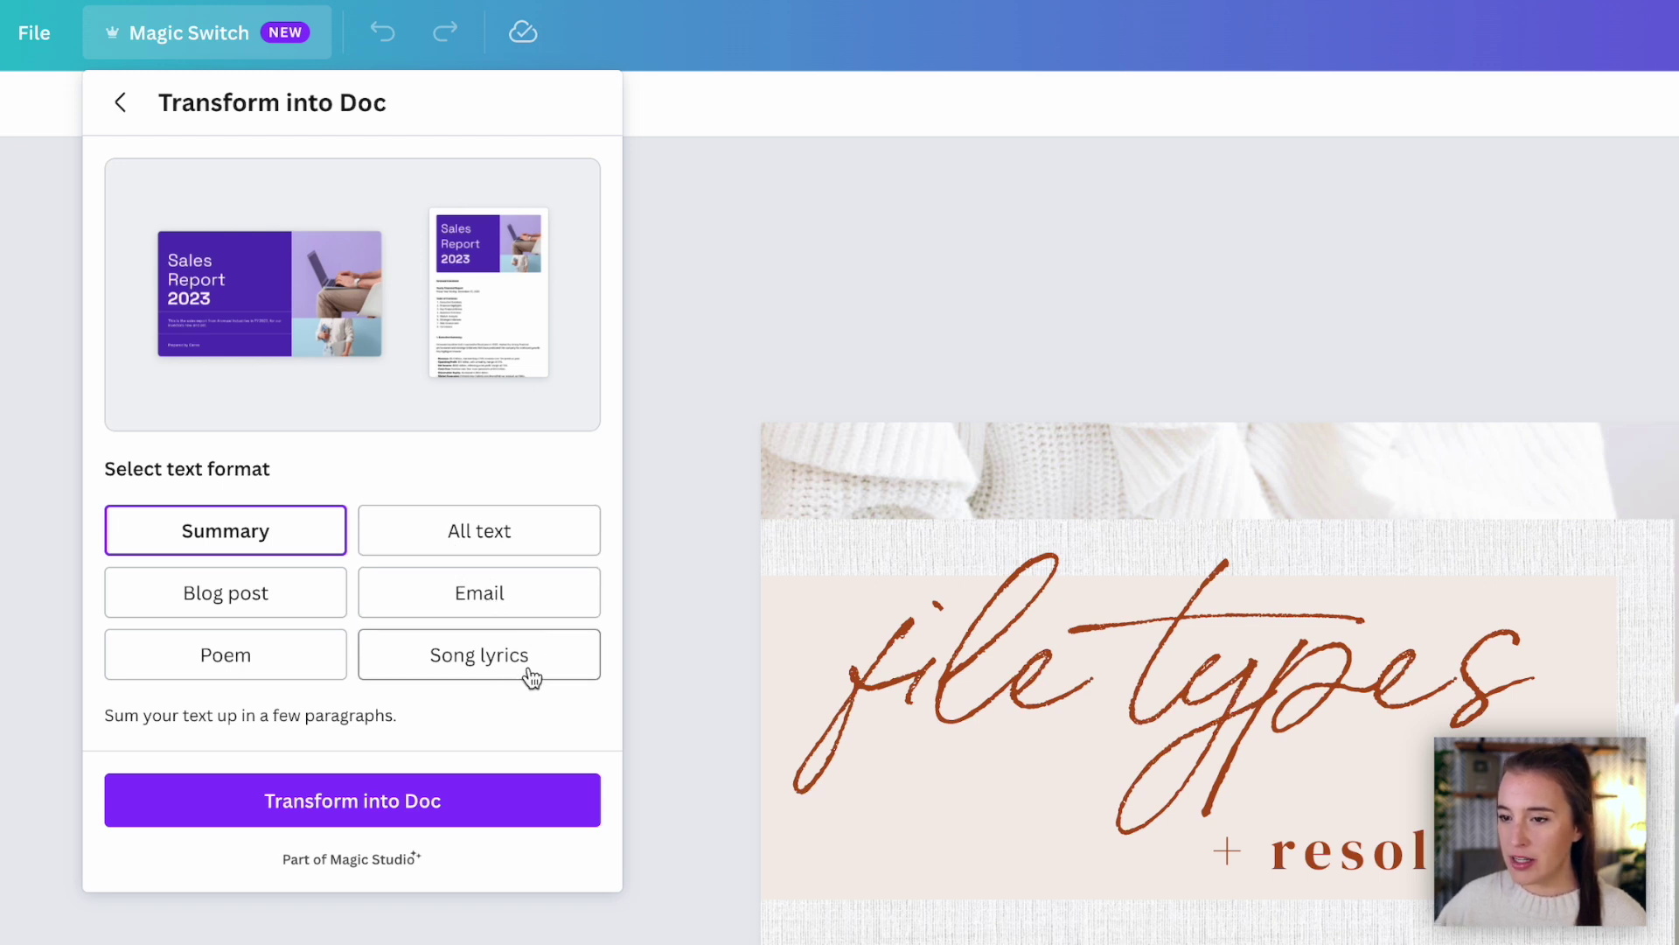
Step: Turn the presentation into a Blog post Doc and open '1.3- File Types + Resolution (Doc)'
left_click(252, 604)
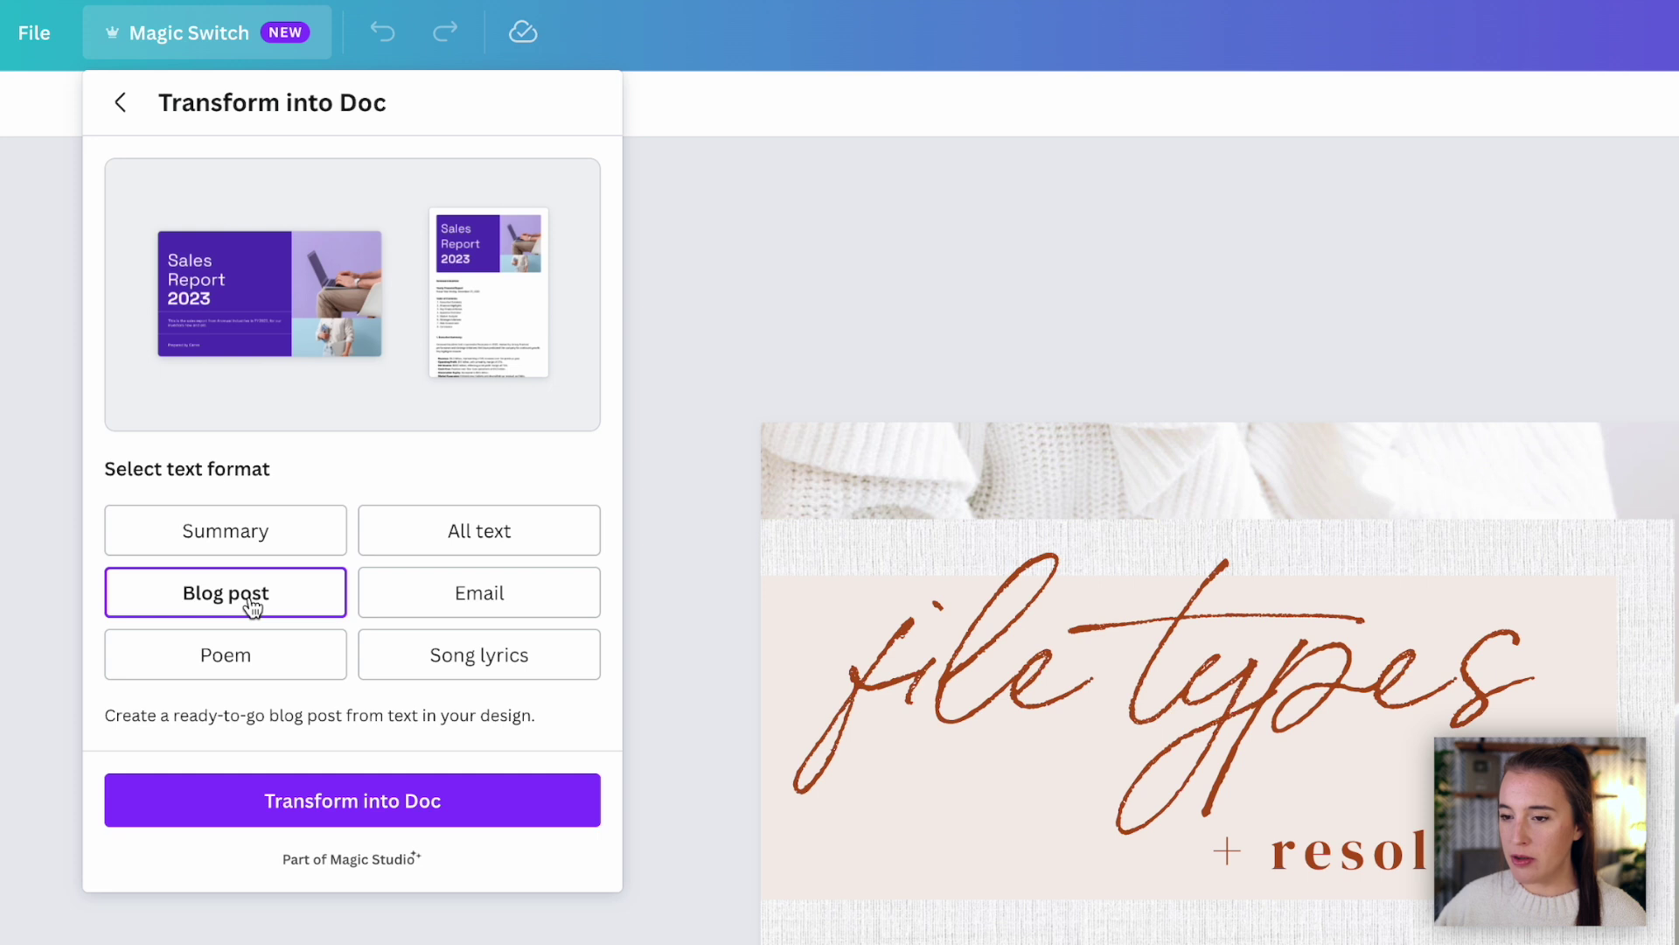
left_click(238, 808)
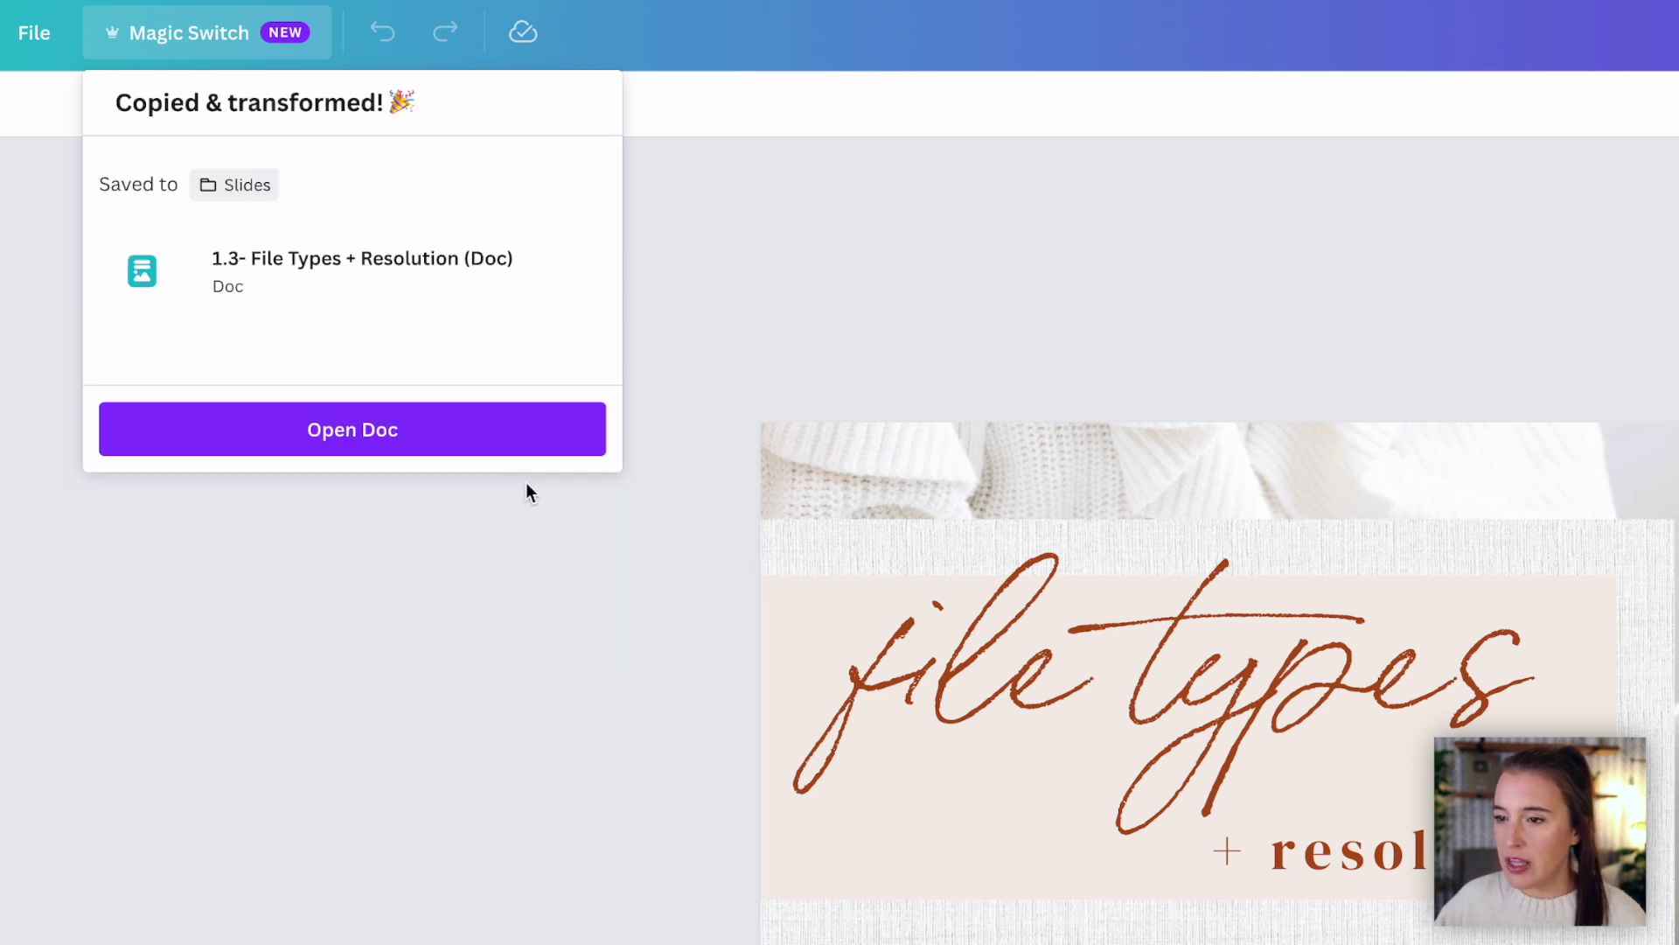
left_click(382, 430)
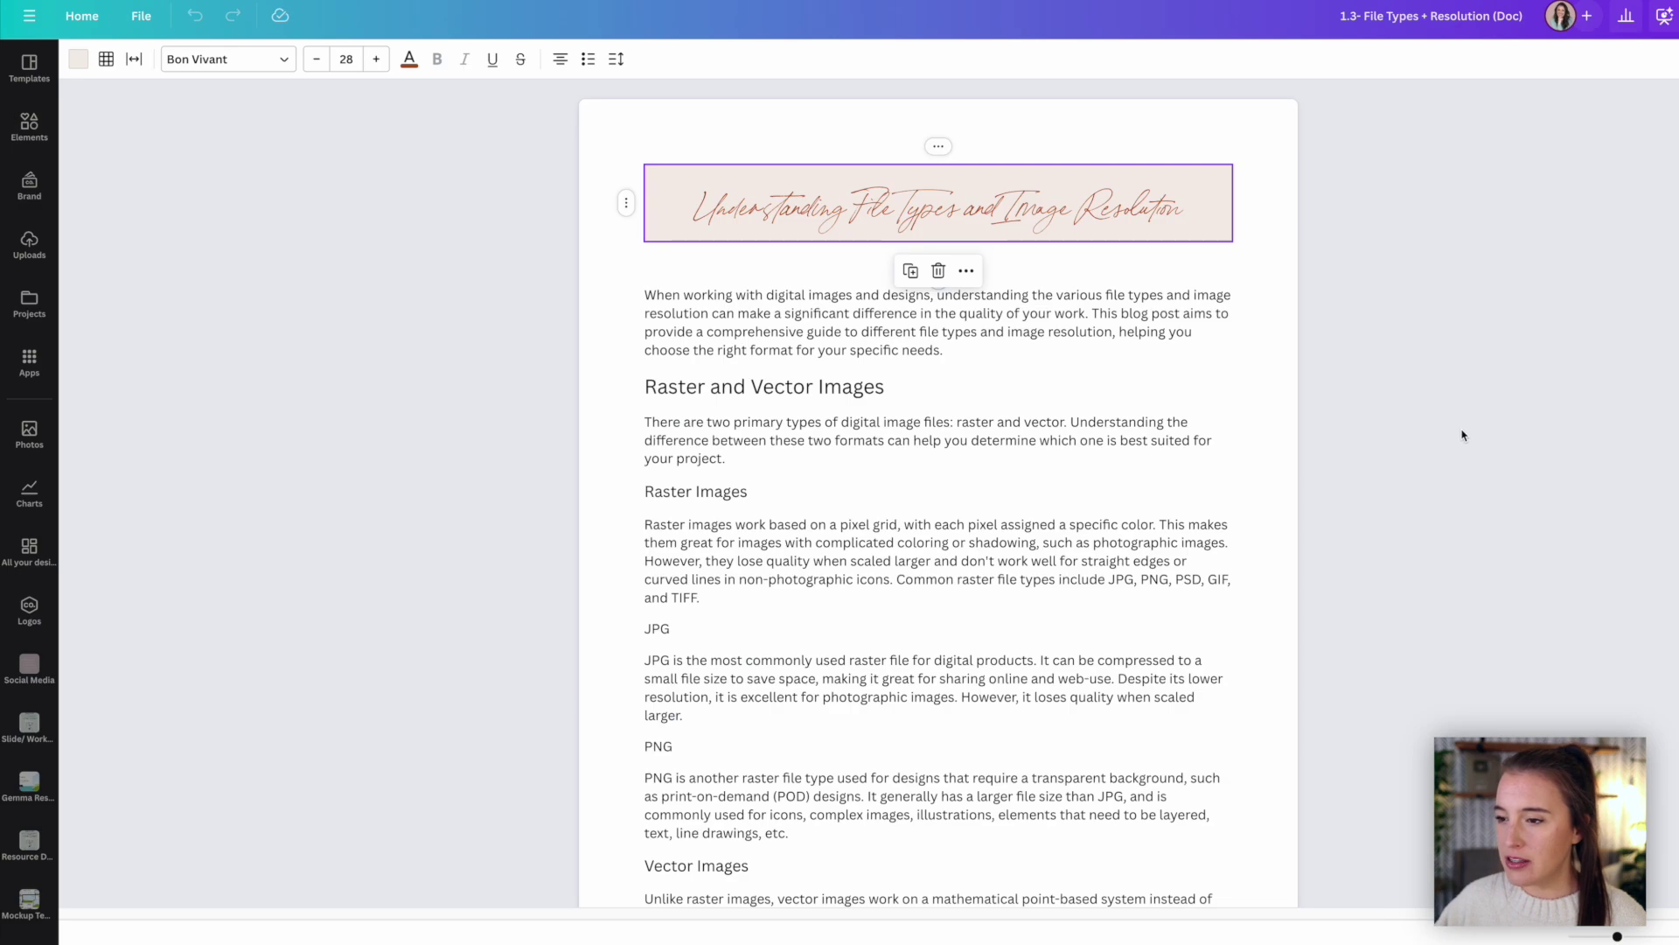
Step: Scroll down through the 'Understanding File Types and Image Resolution' Doc and back to the top
scroll(1462, 435, "down", 5)
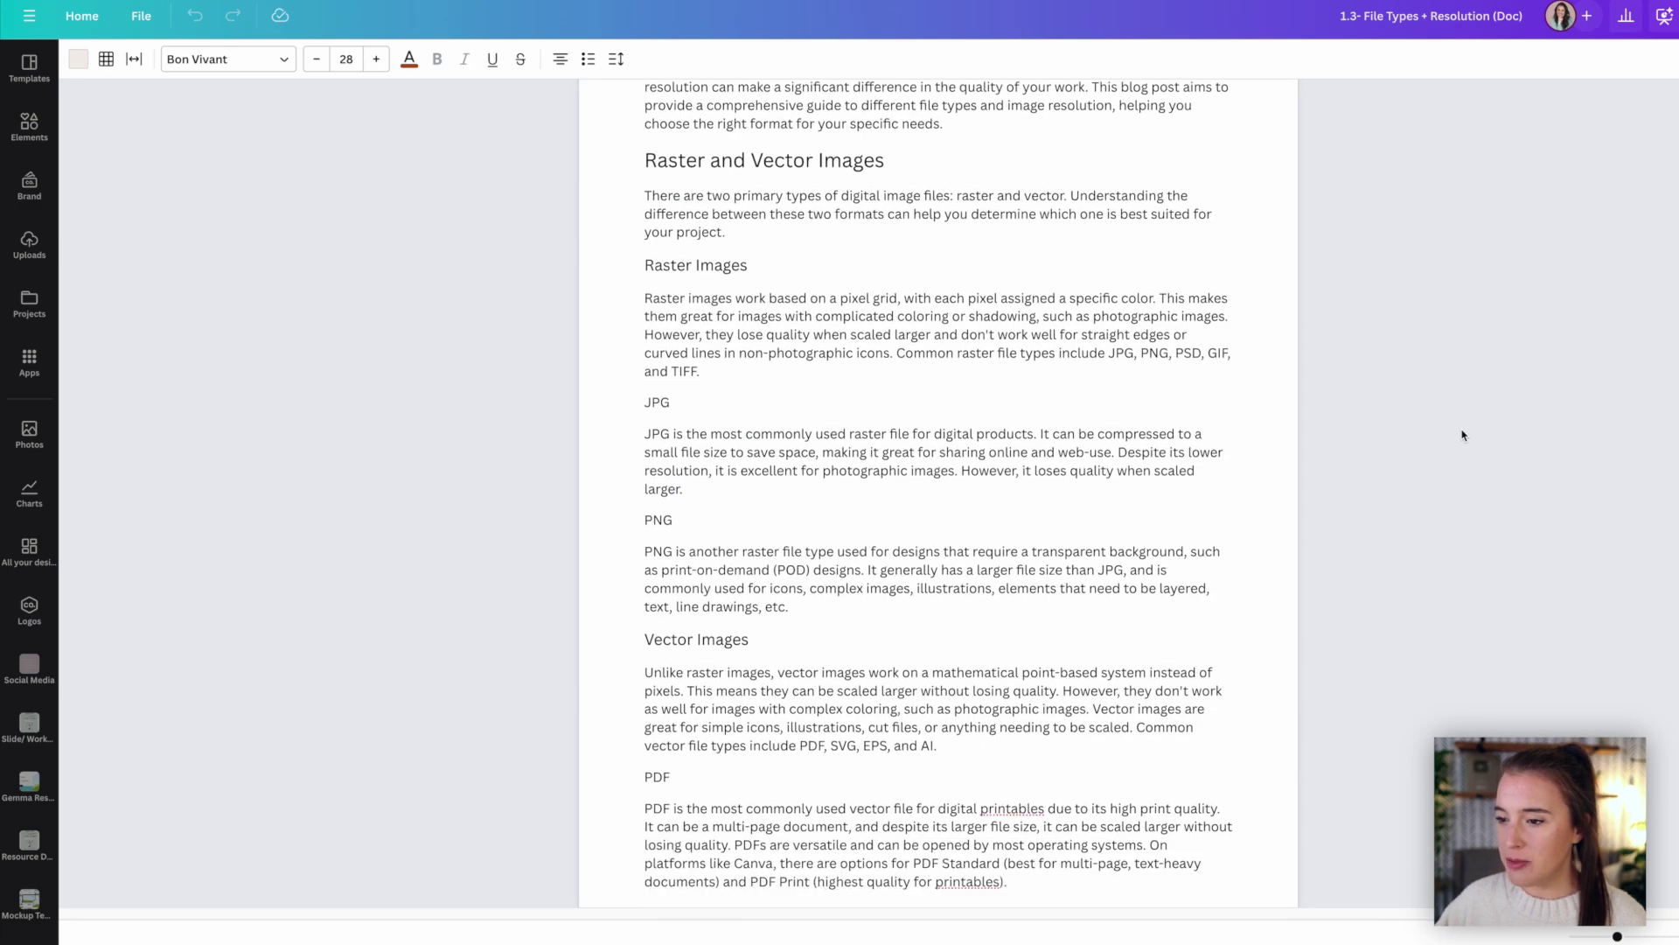
scroll(1462, 434, "down", 5)
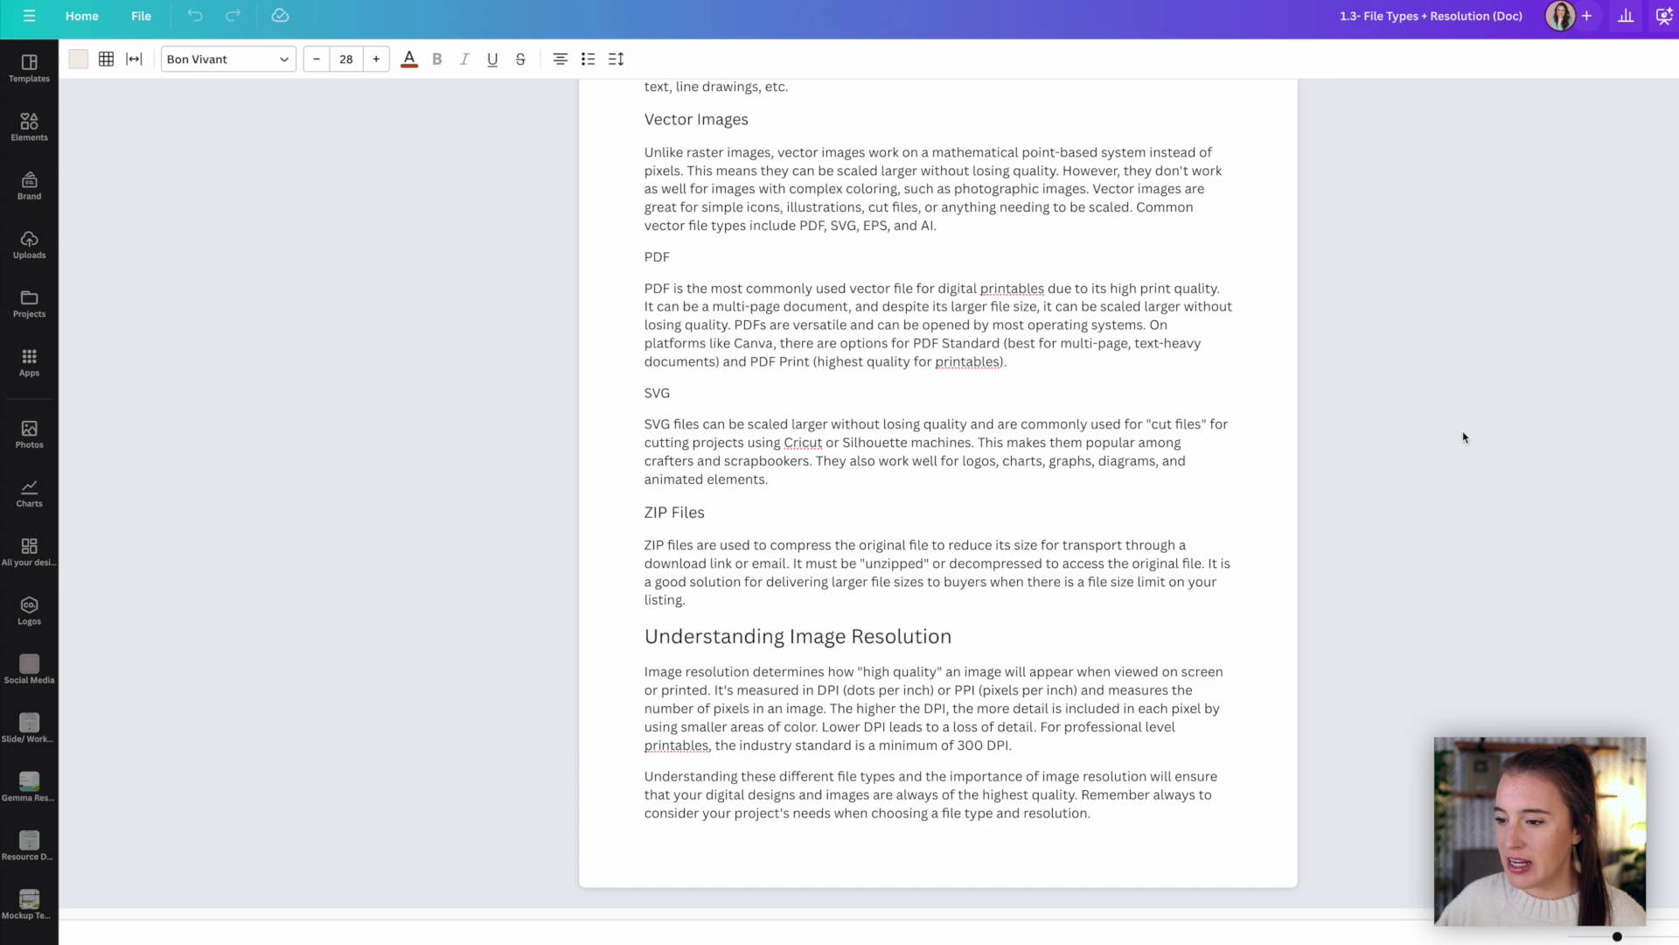
scroll(1463, 436, "up", 10)
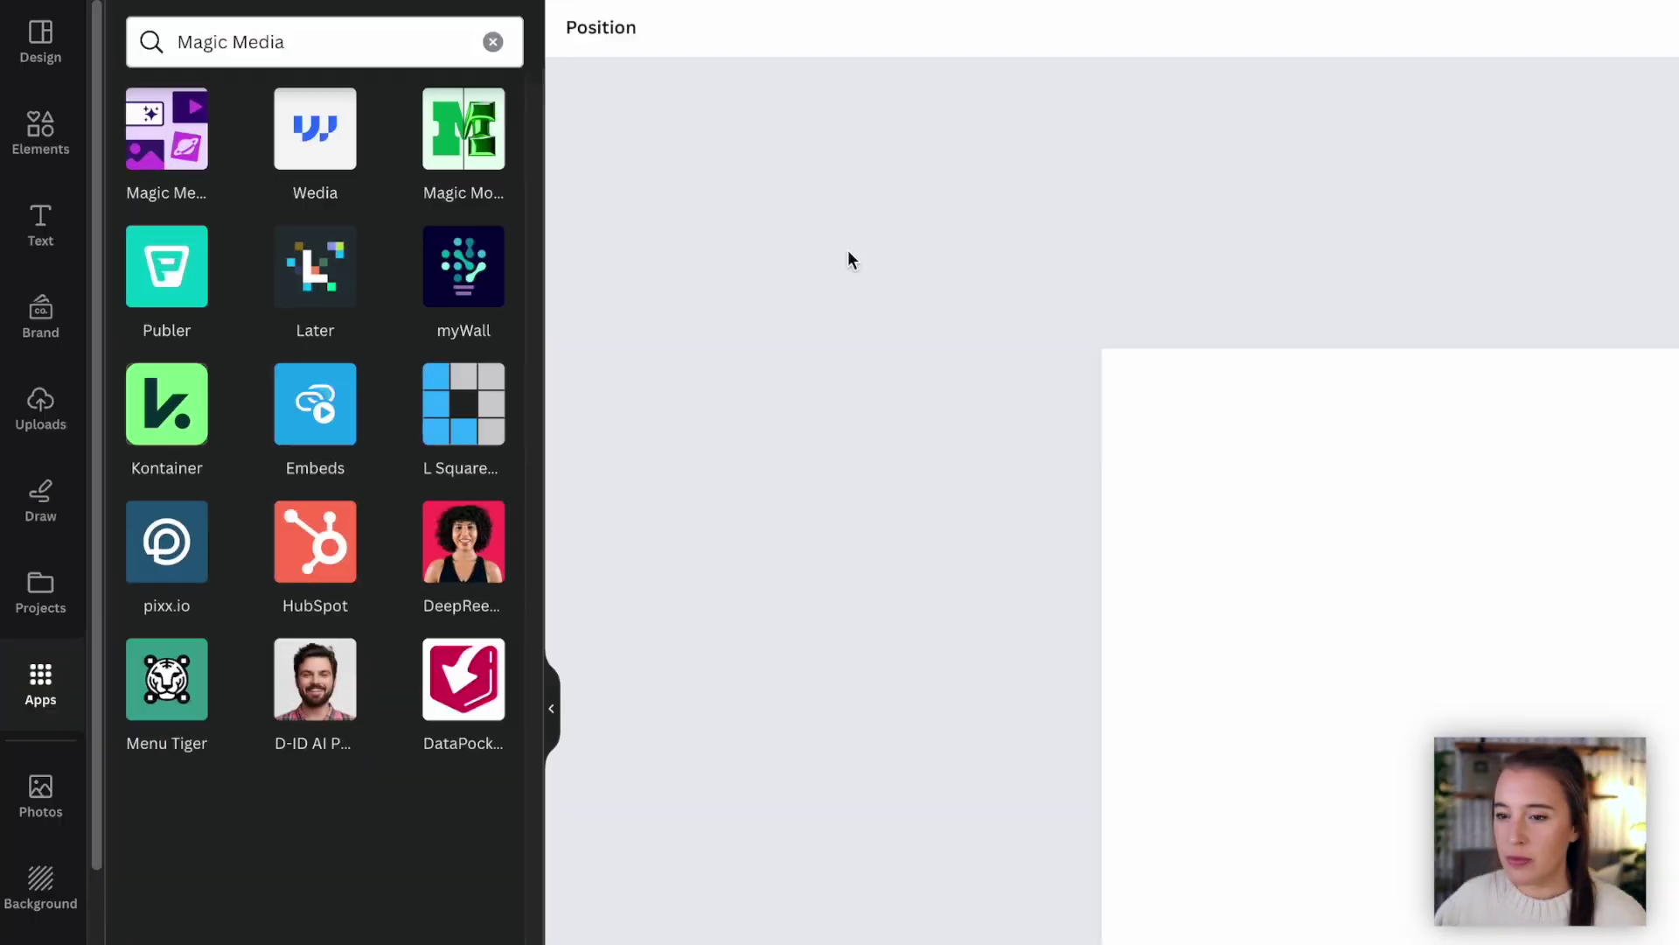
Step: Find the Magic Media app, open its Videos tab, and start a Text to Video description
left_click(61, 691)
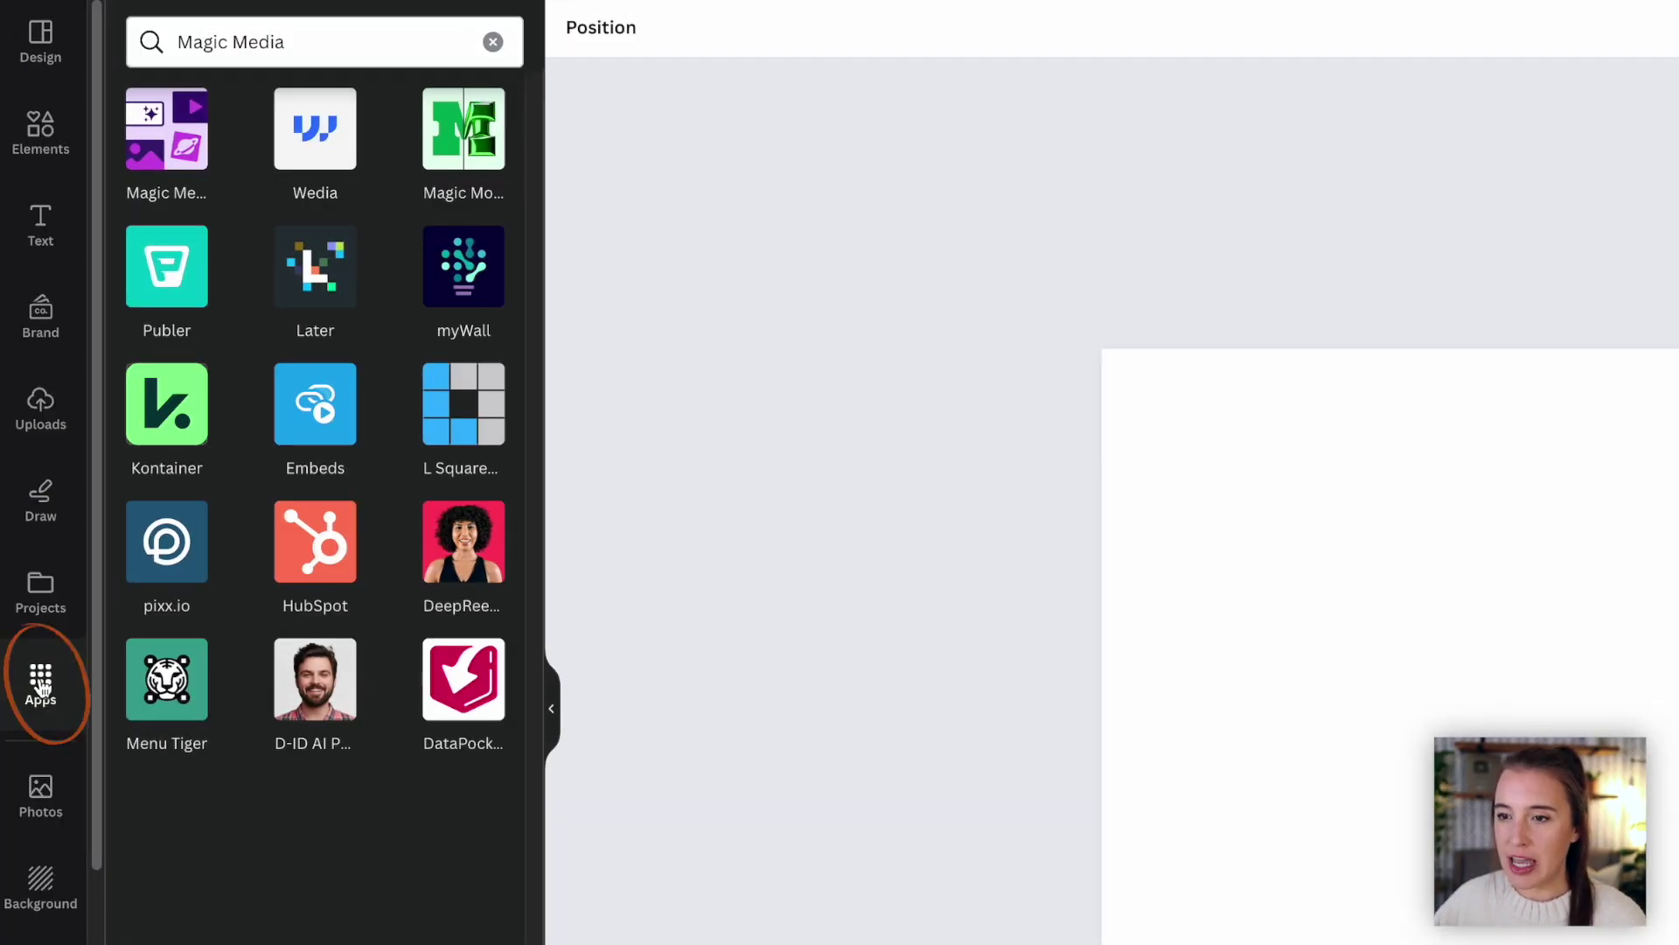
left_click(169, 42)
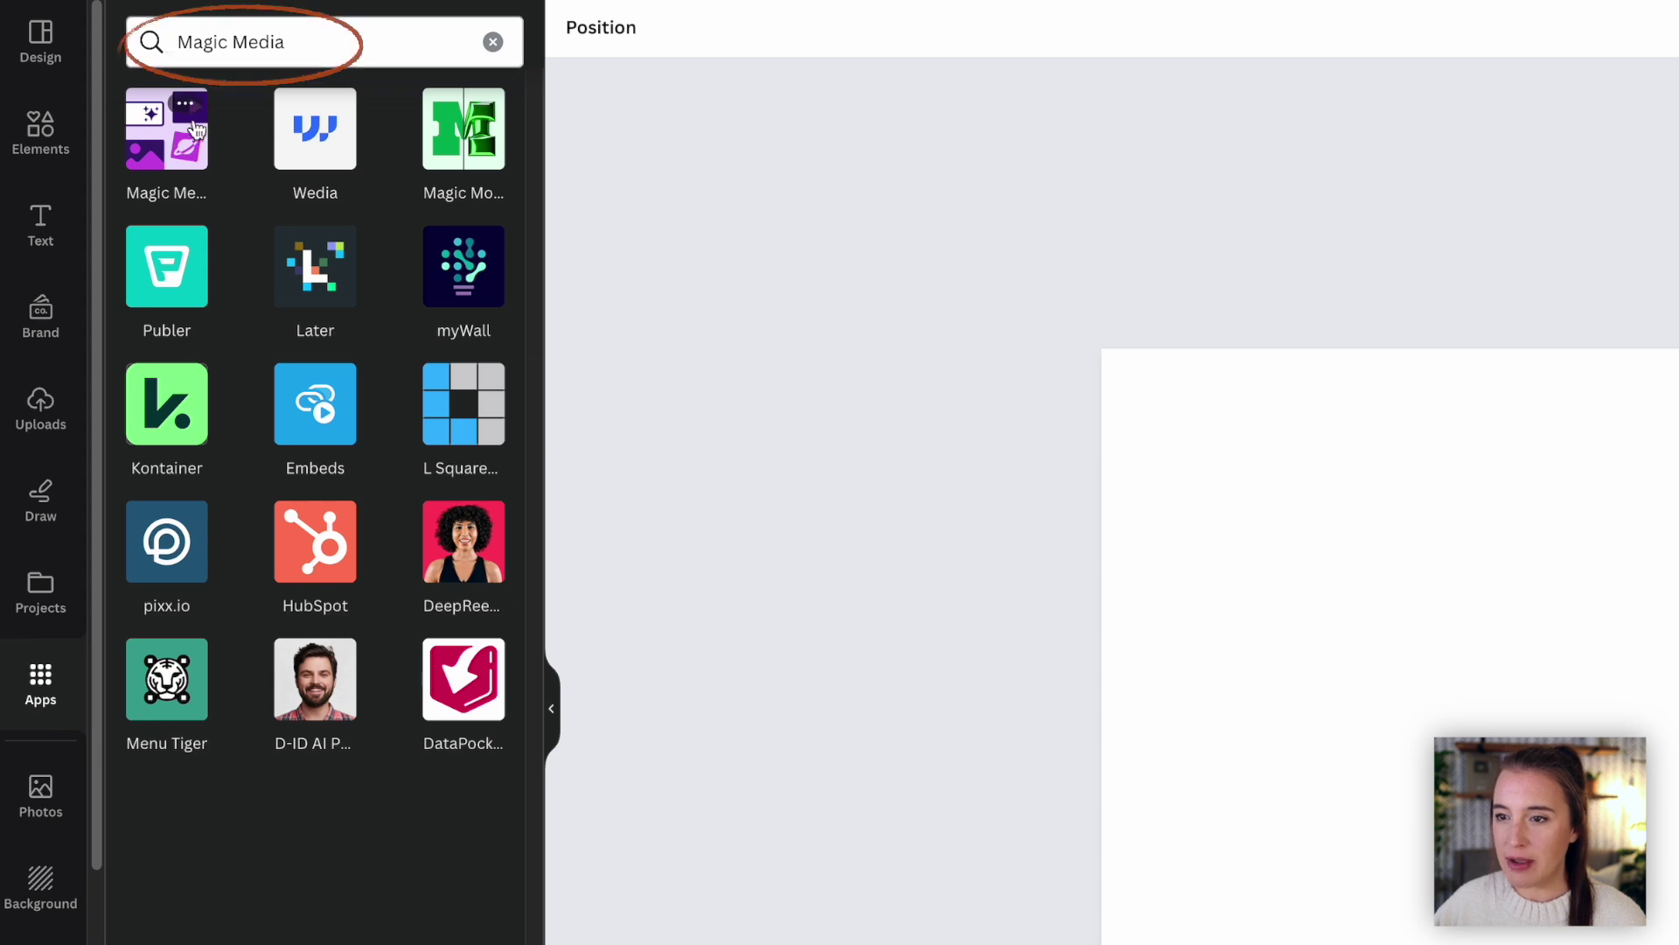
left_click(181, 166)
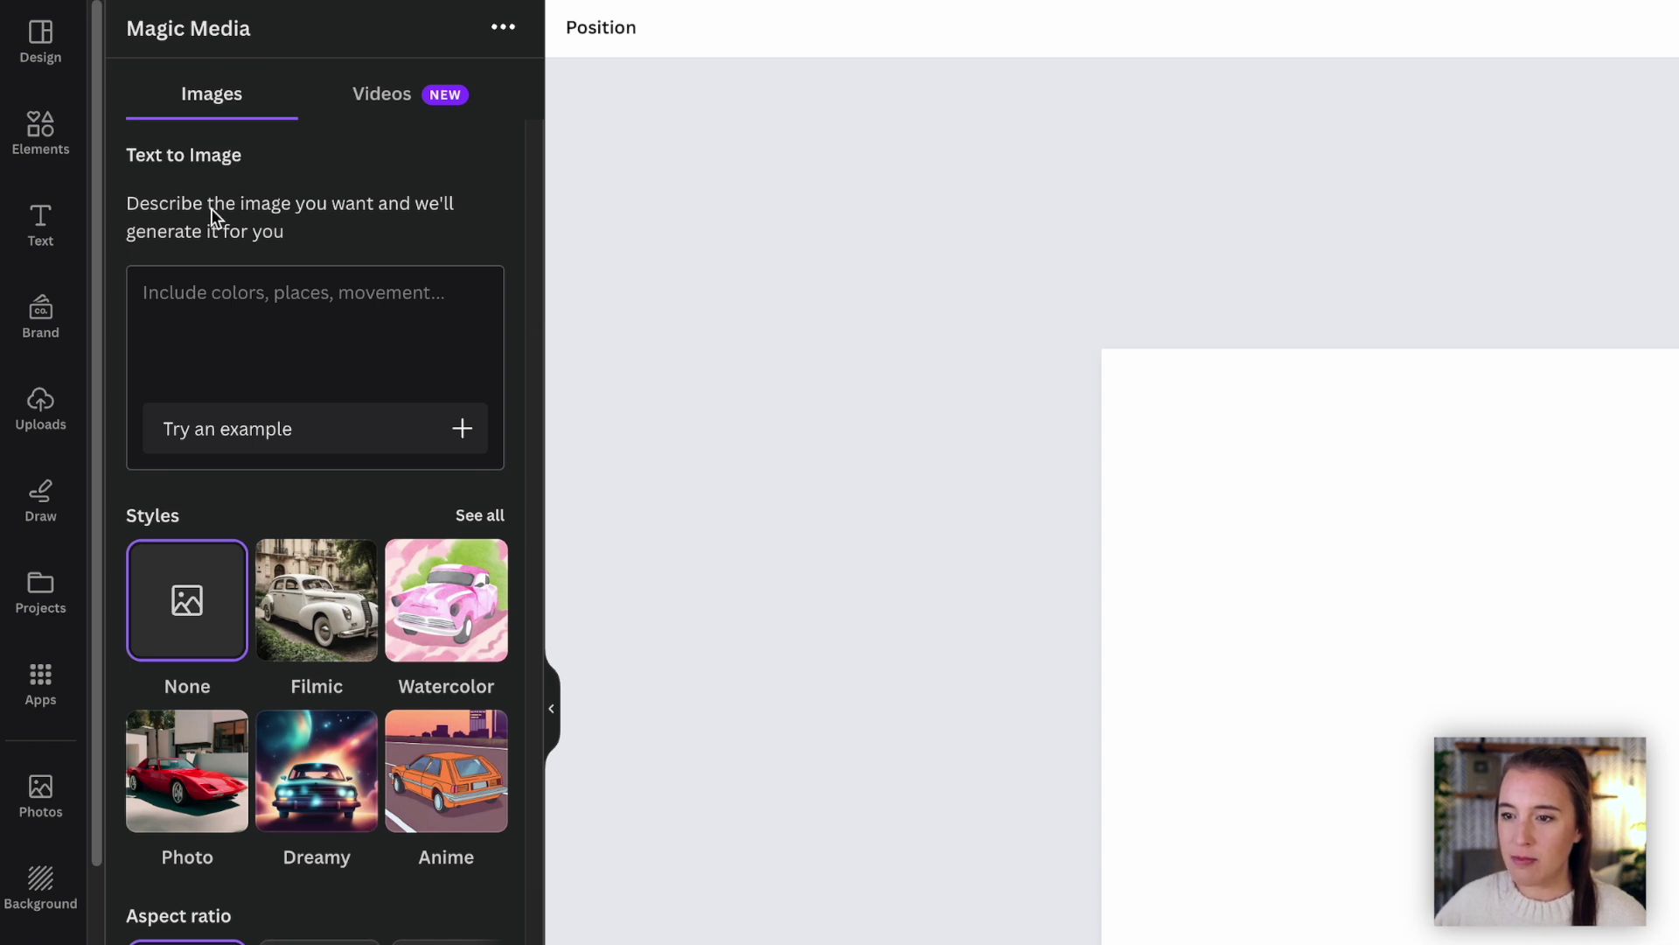
left_click(391, 101)
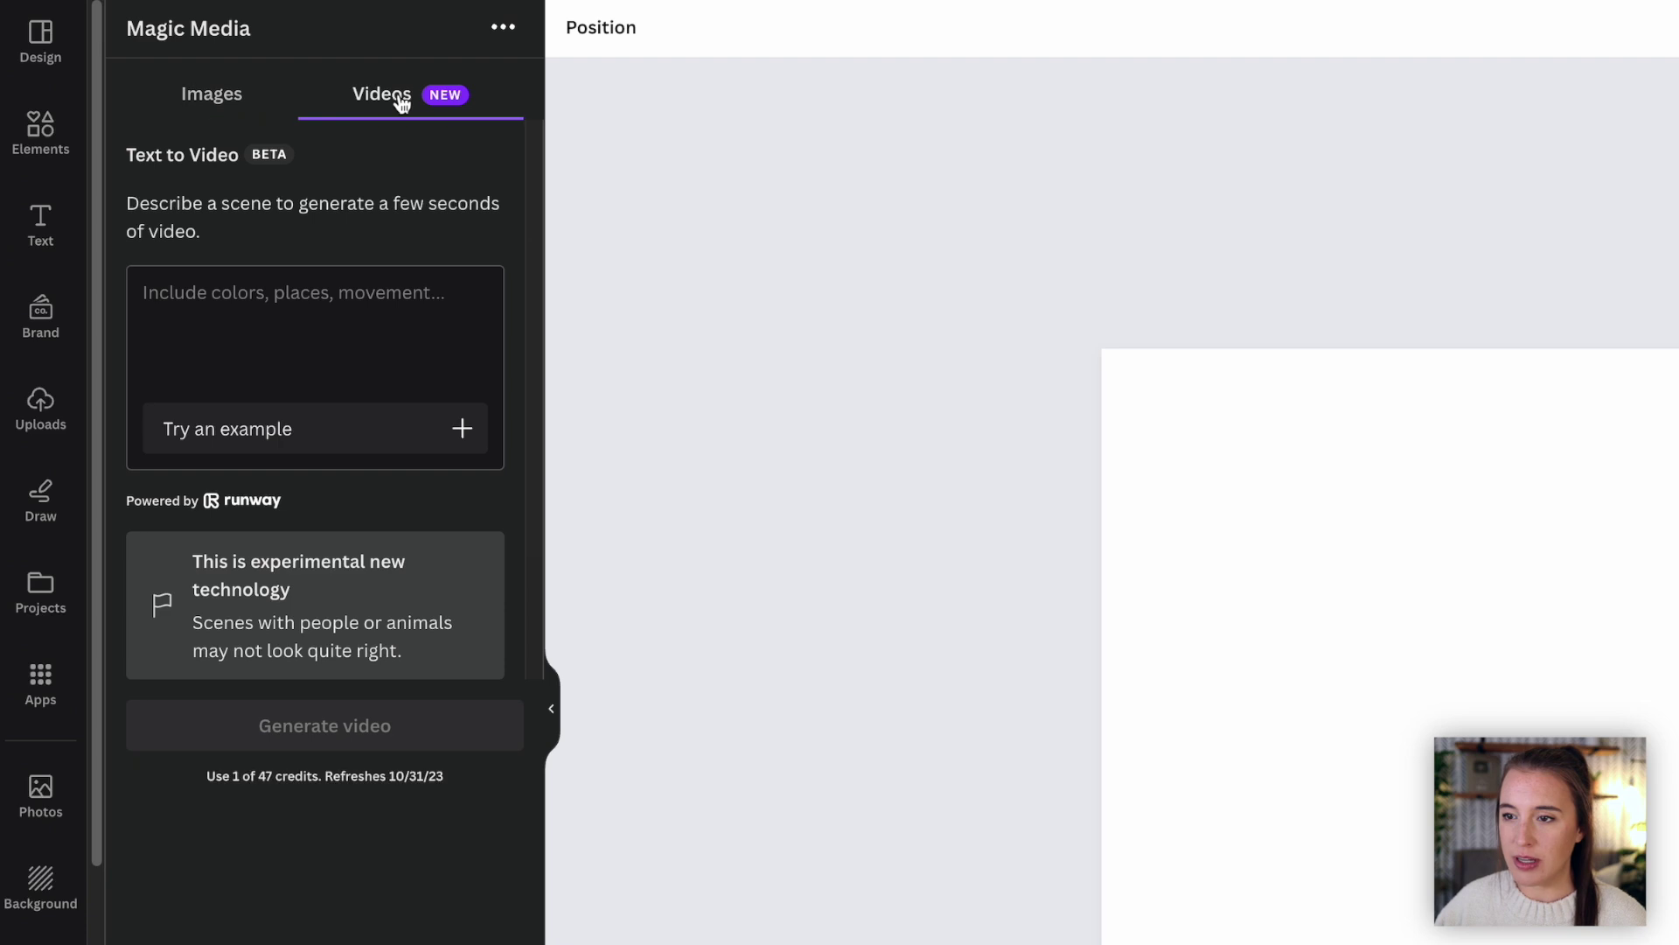
left_click(277, 297)
Step: Generate a video from 'Red and white racecar in the desert' and add it to the page
type("Red and whir")
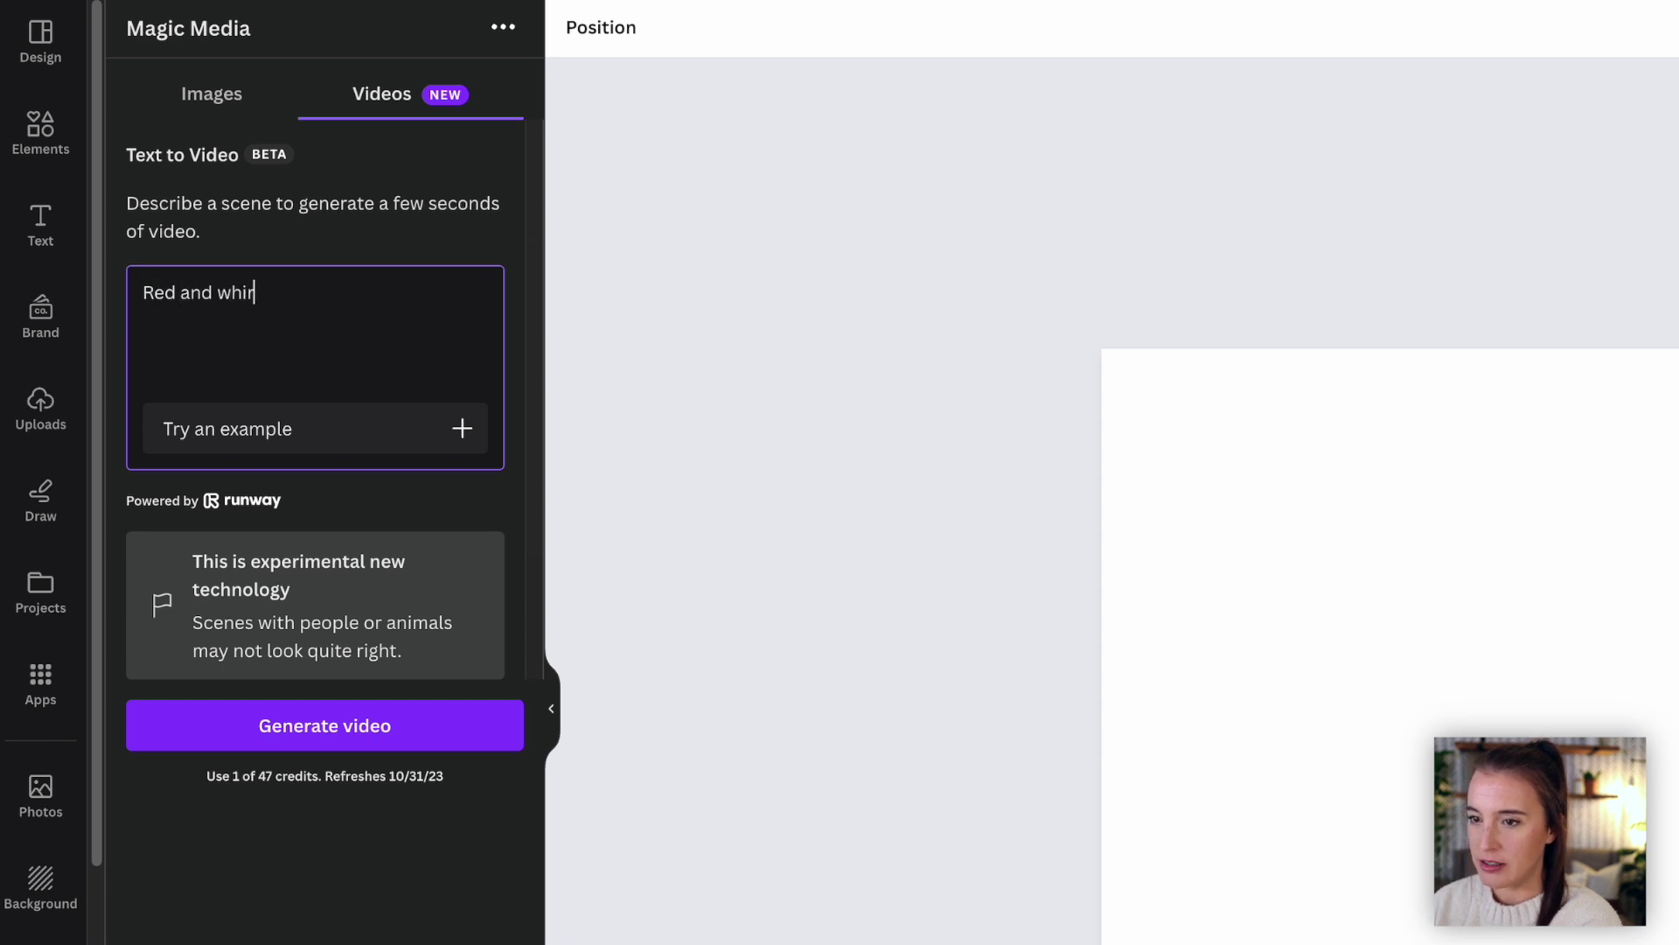
key("BackSpace")
type("te racecar")
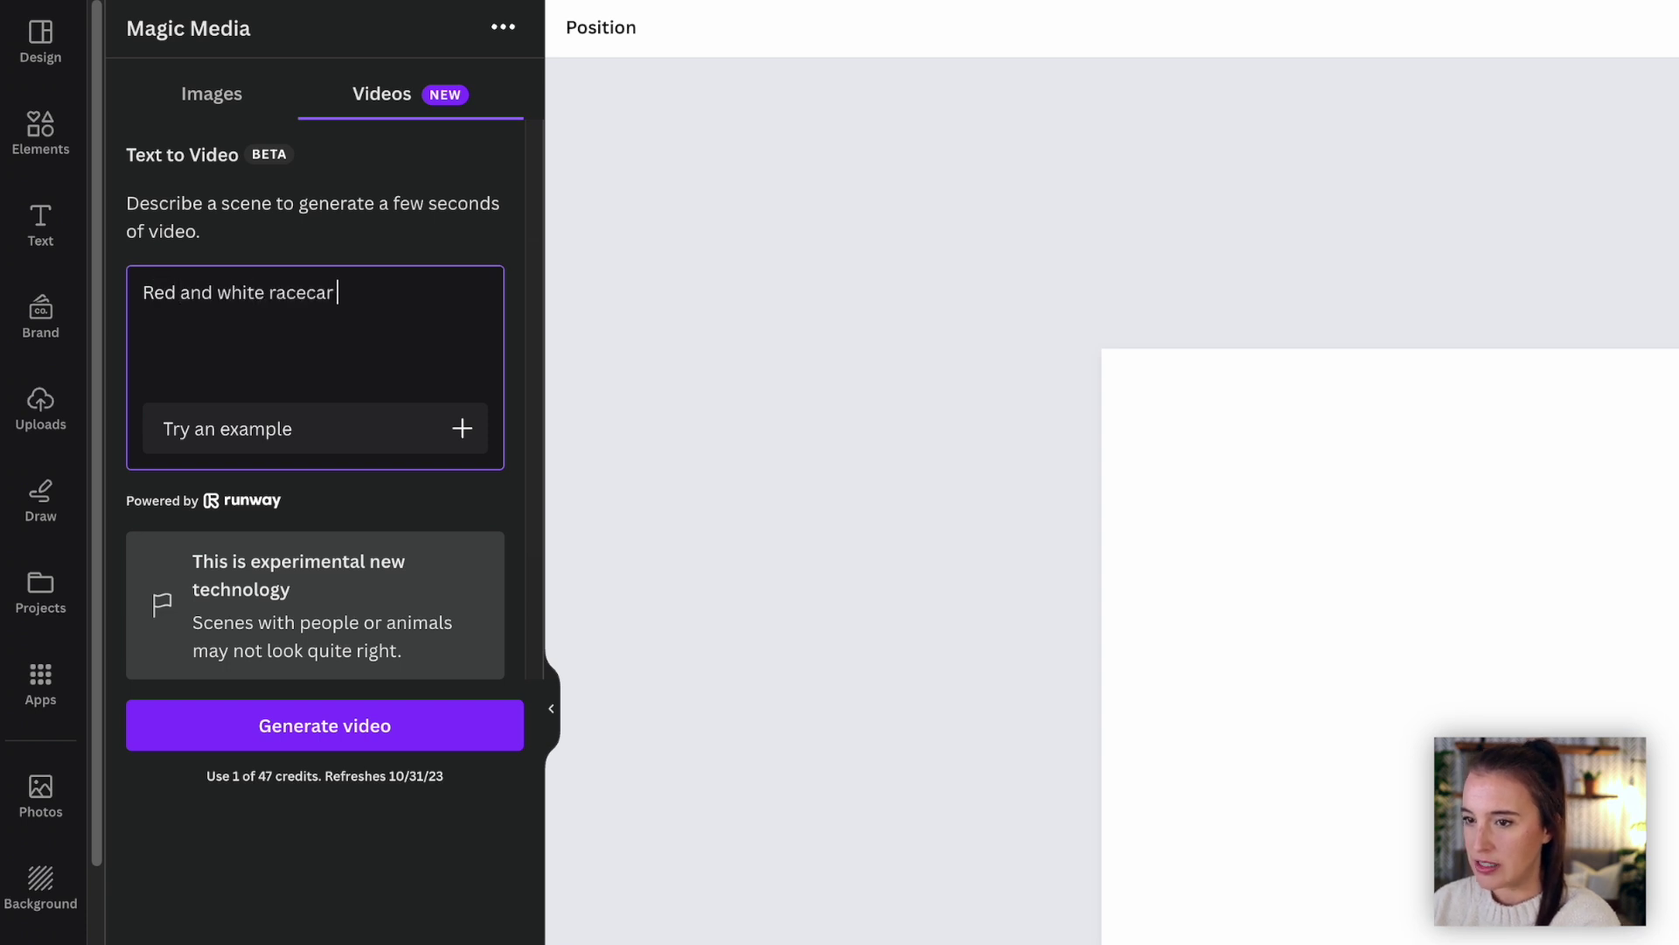
type(" in the desert")
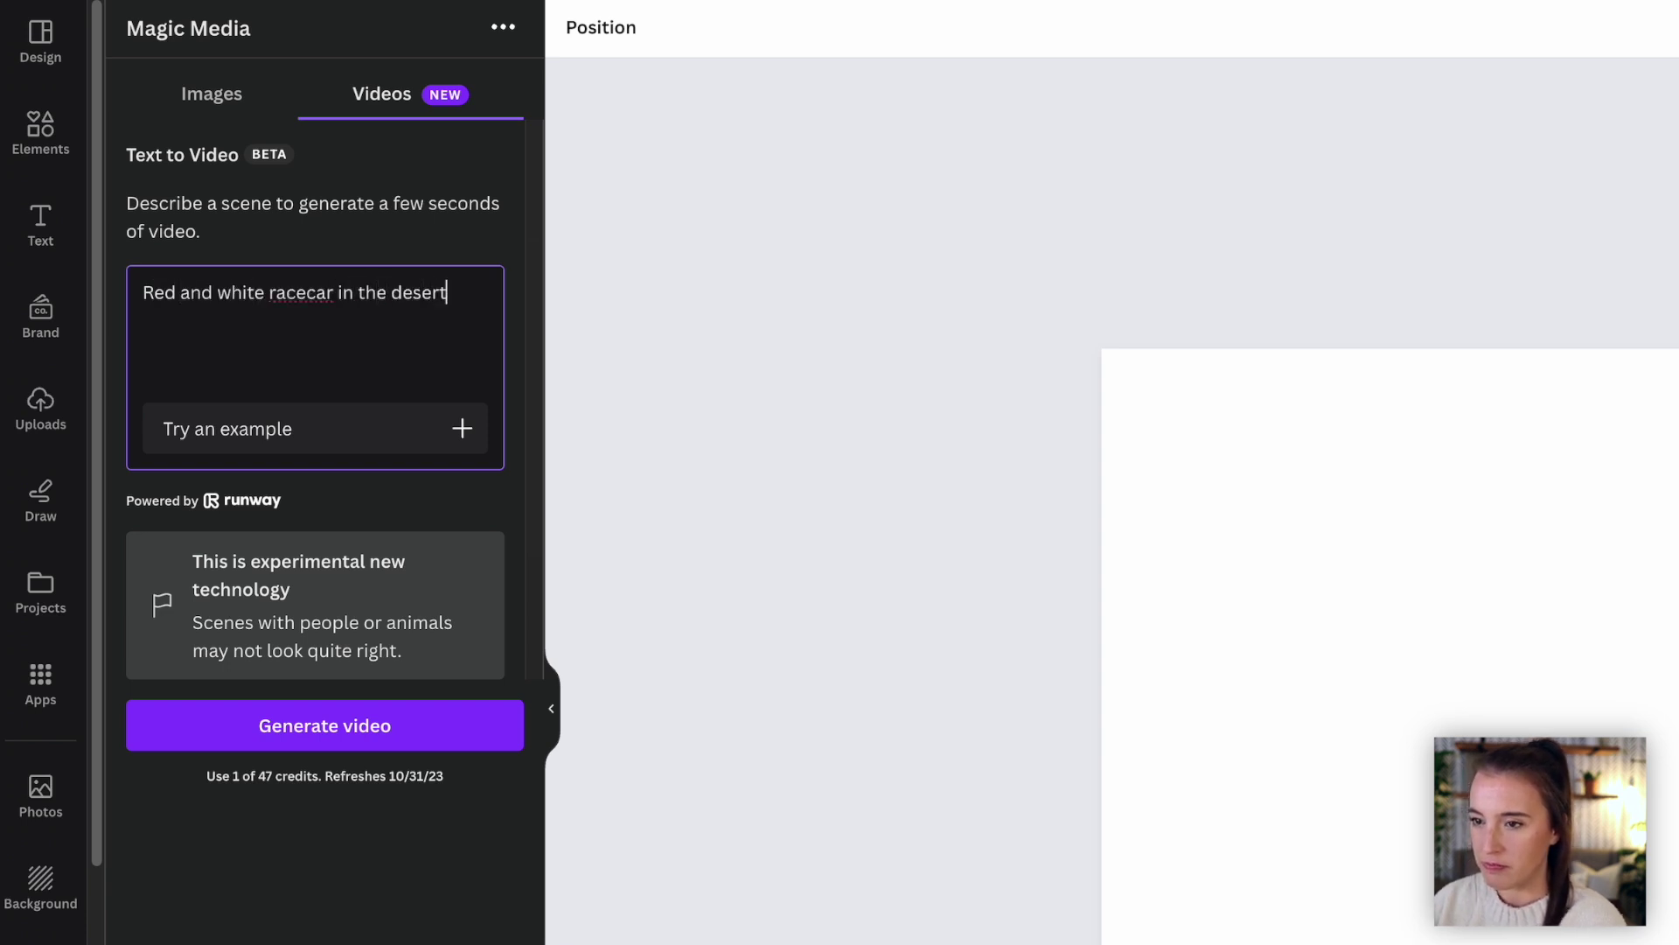
left_click(353, 739)
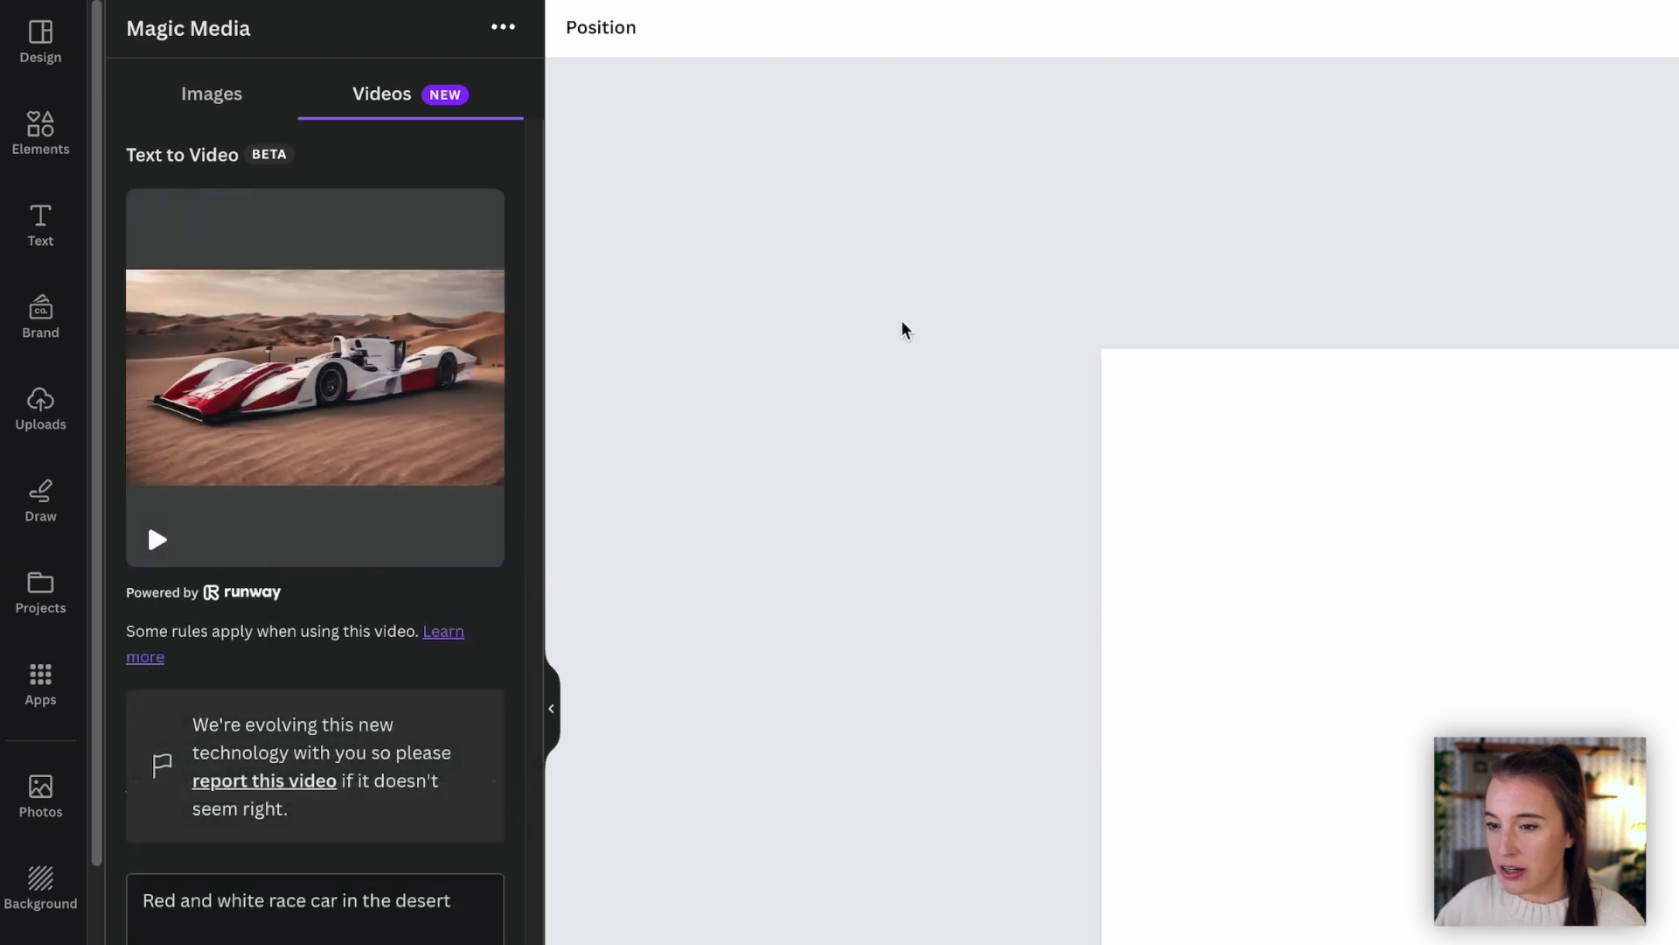
mouse_move(481, 440)
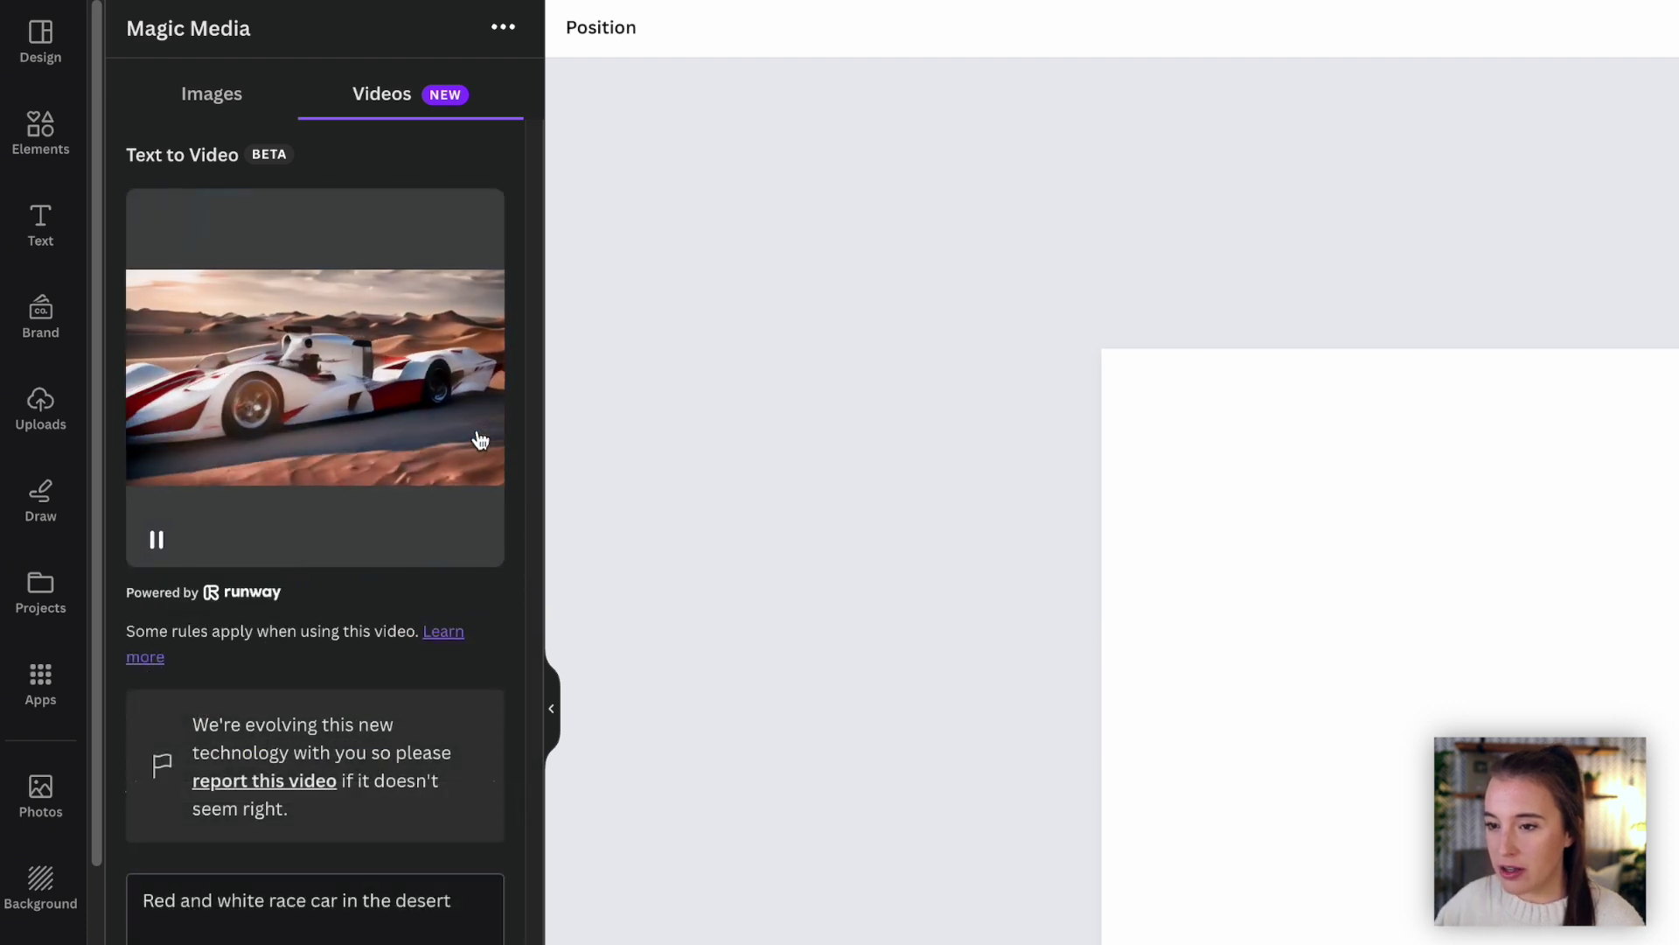
left_click(453, 442)
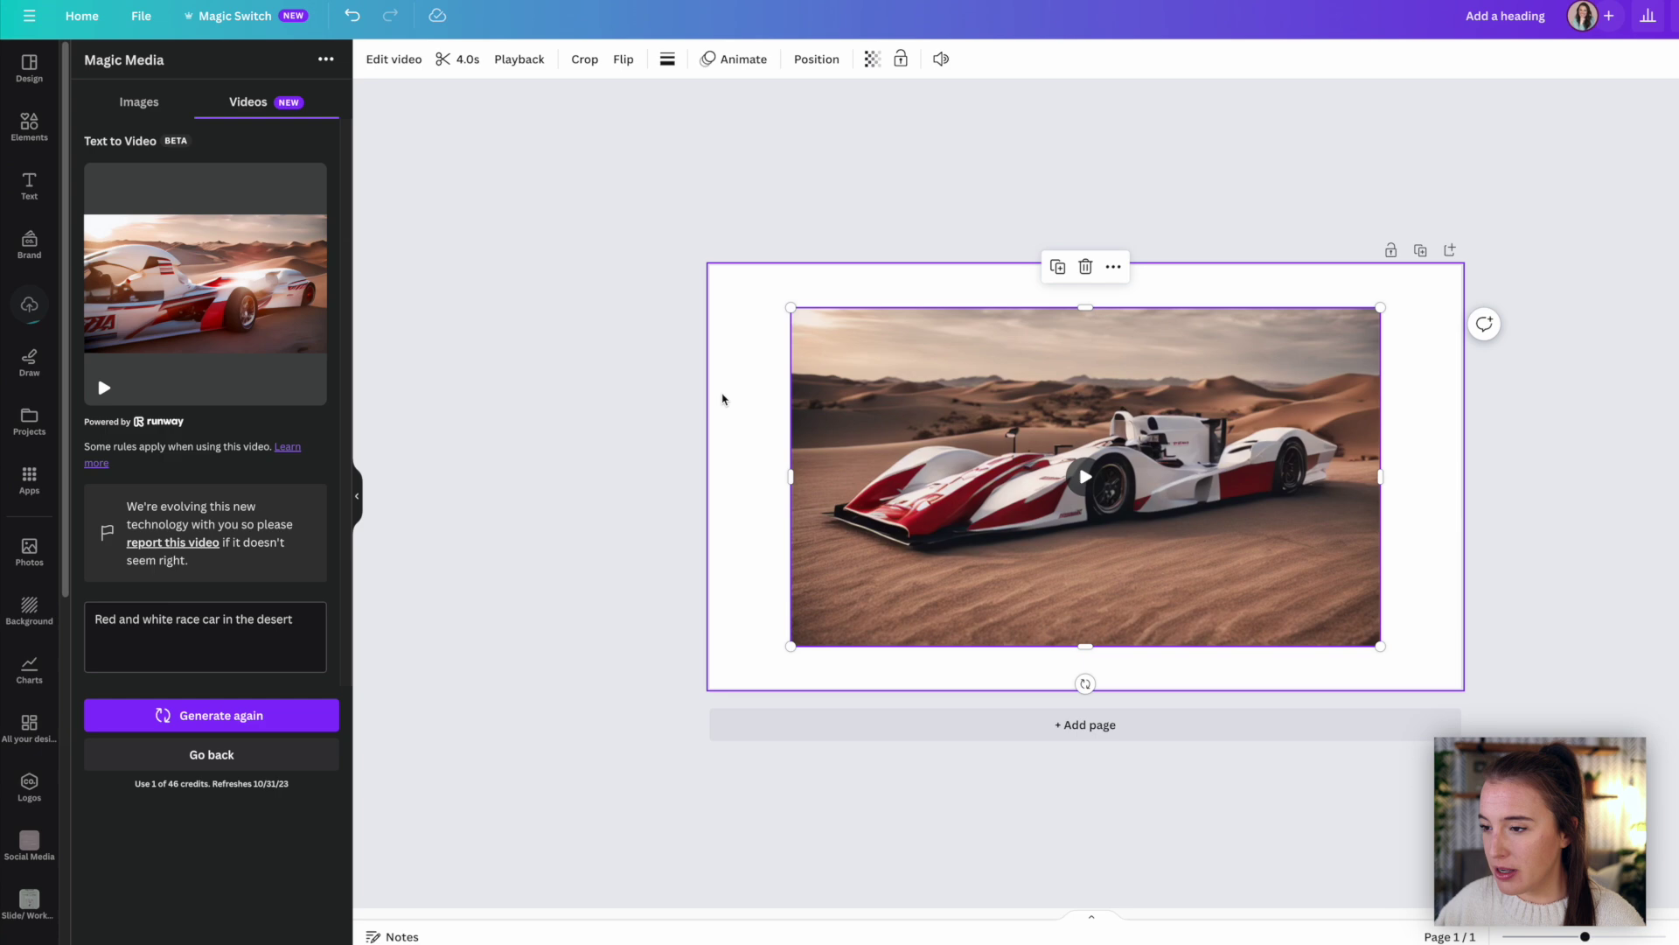
Step: Play the race-car clip on the canvas, rewinding to watch it from the start
left_click(1091, 486)
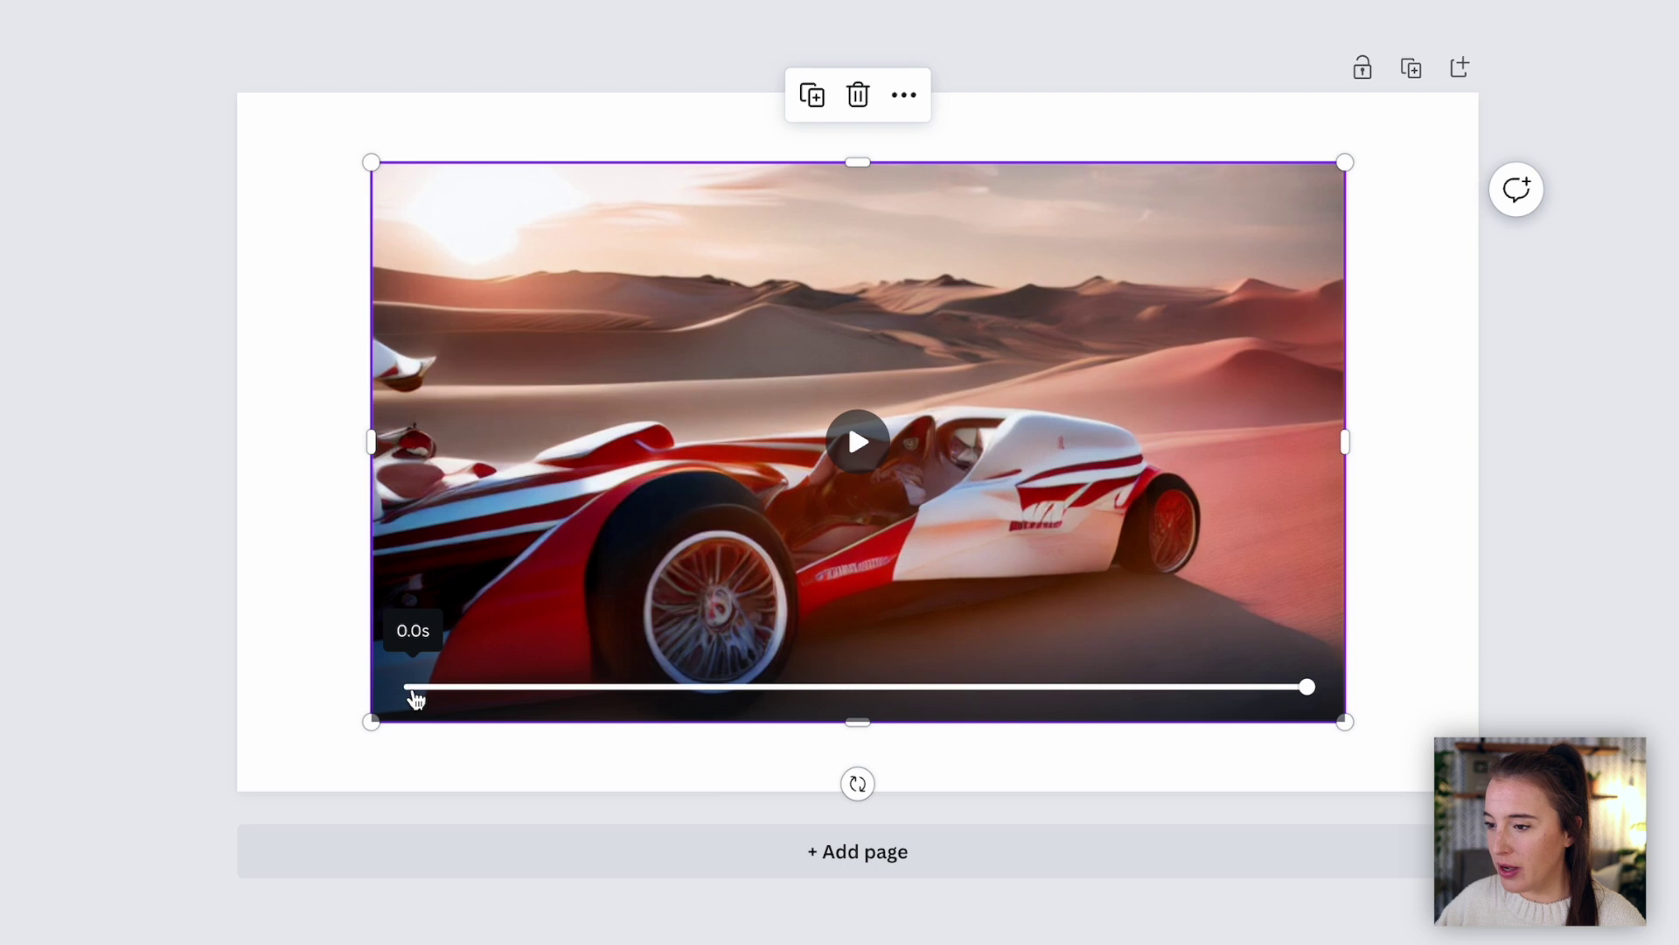
left_click(413, 689)
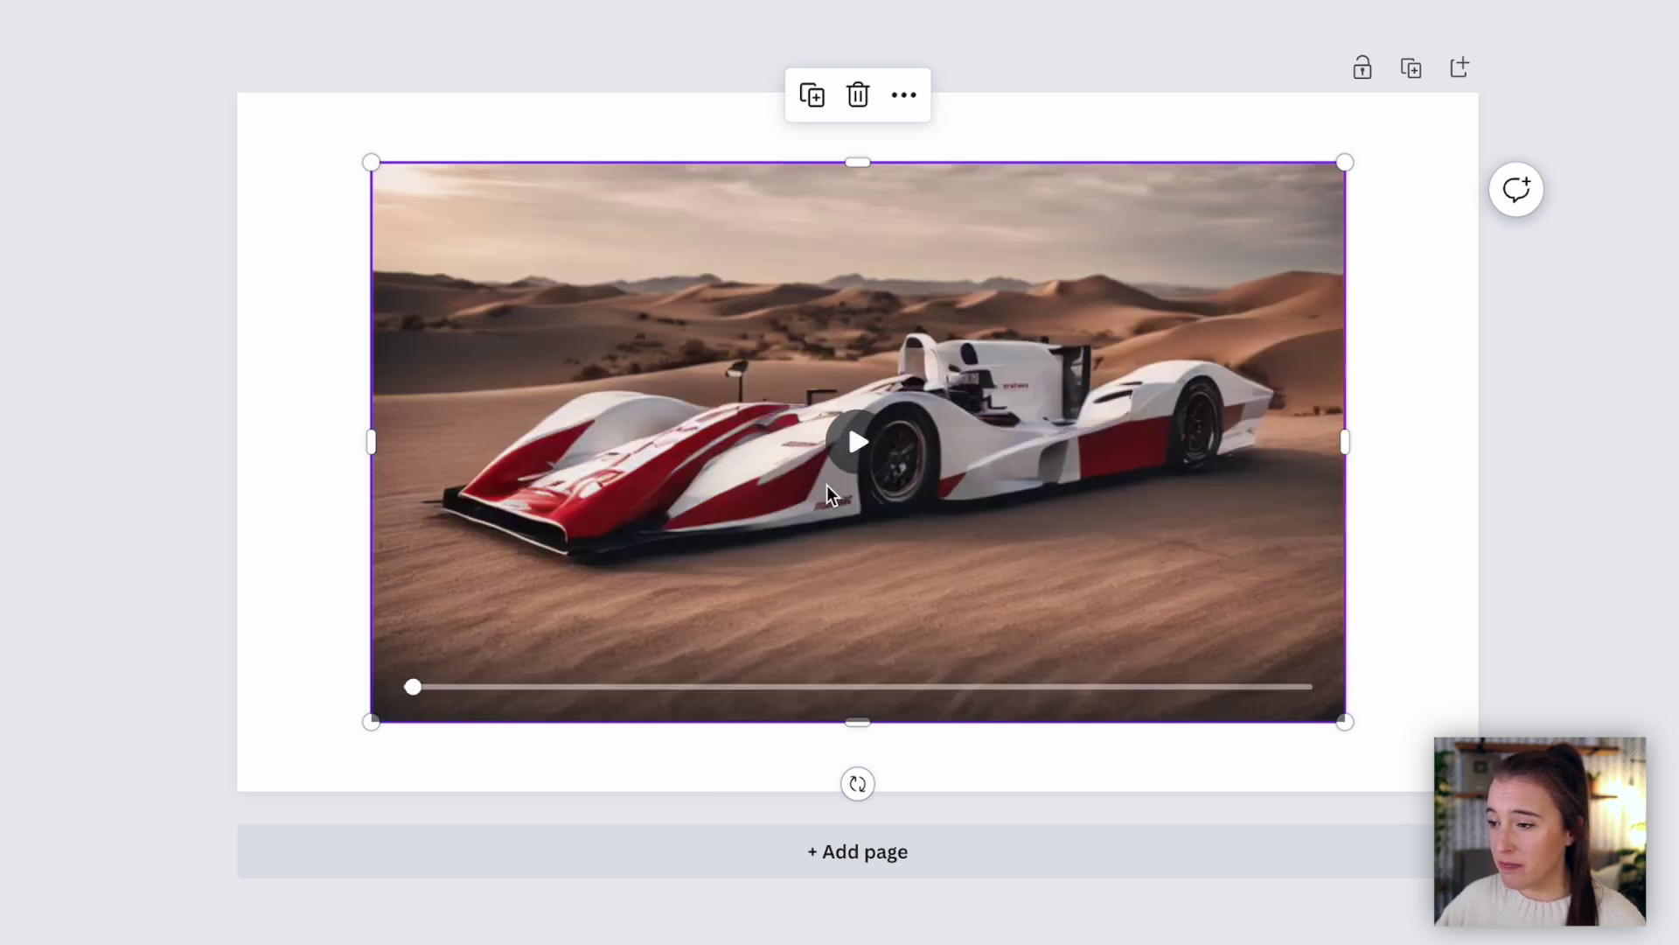
left_click(857, 442)
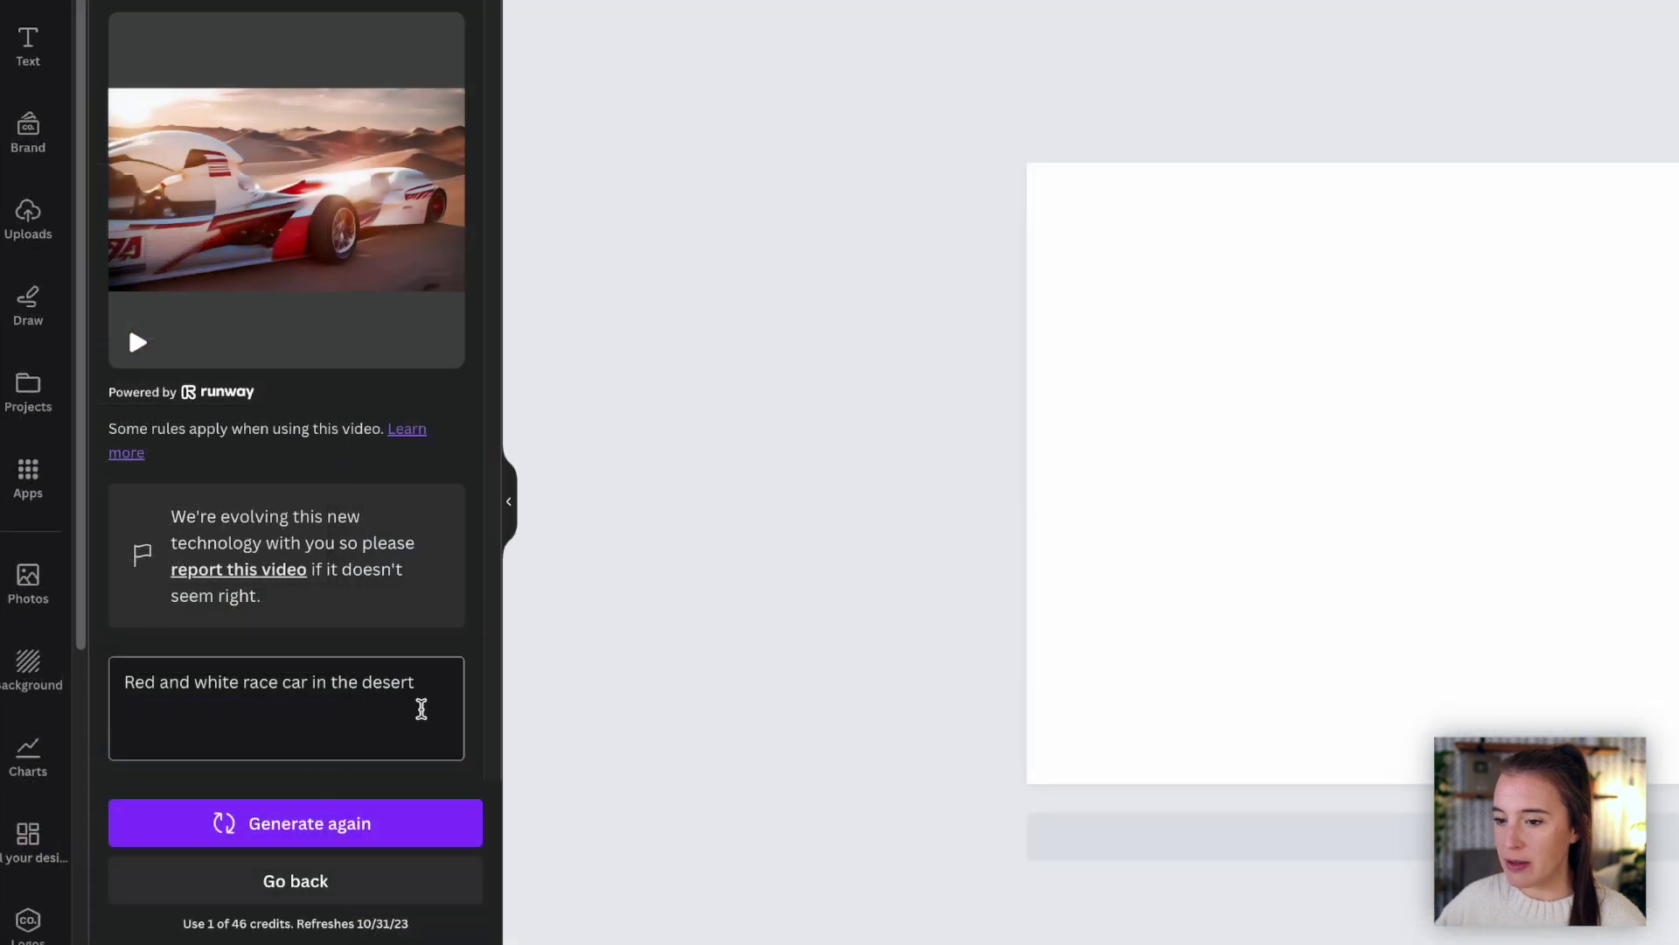
Step: Replace the prompt with 'Flower growing in garden', generate the clip, then switch to Images
left_click_drag(300, 629, 49, 615)
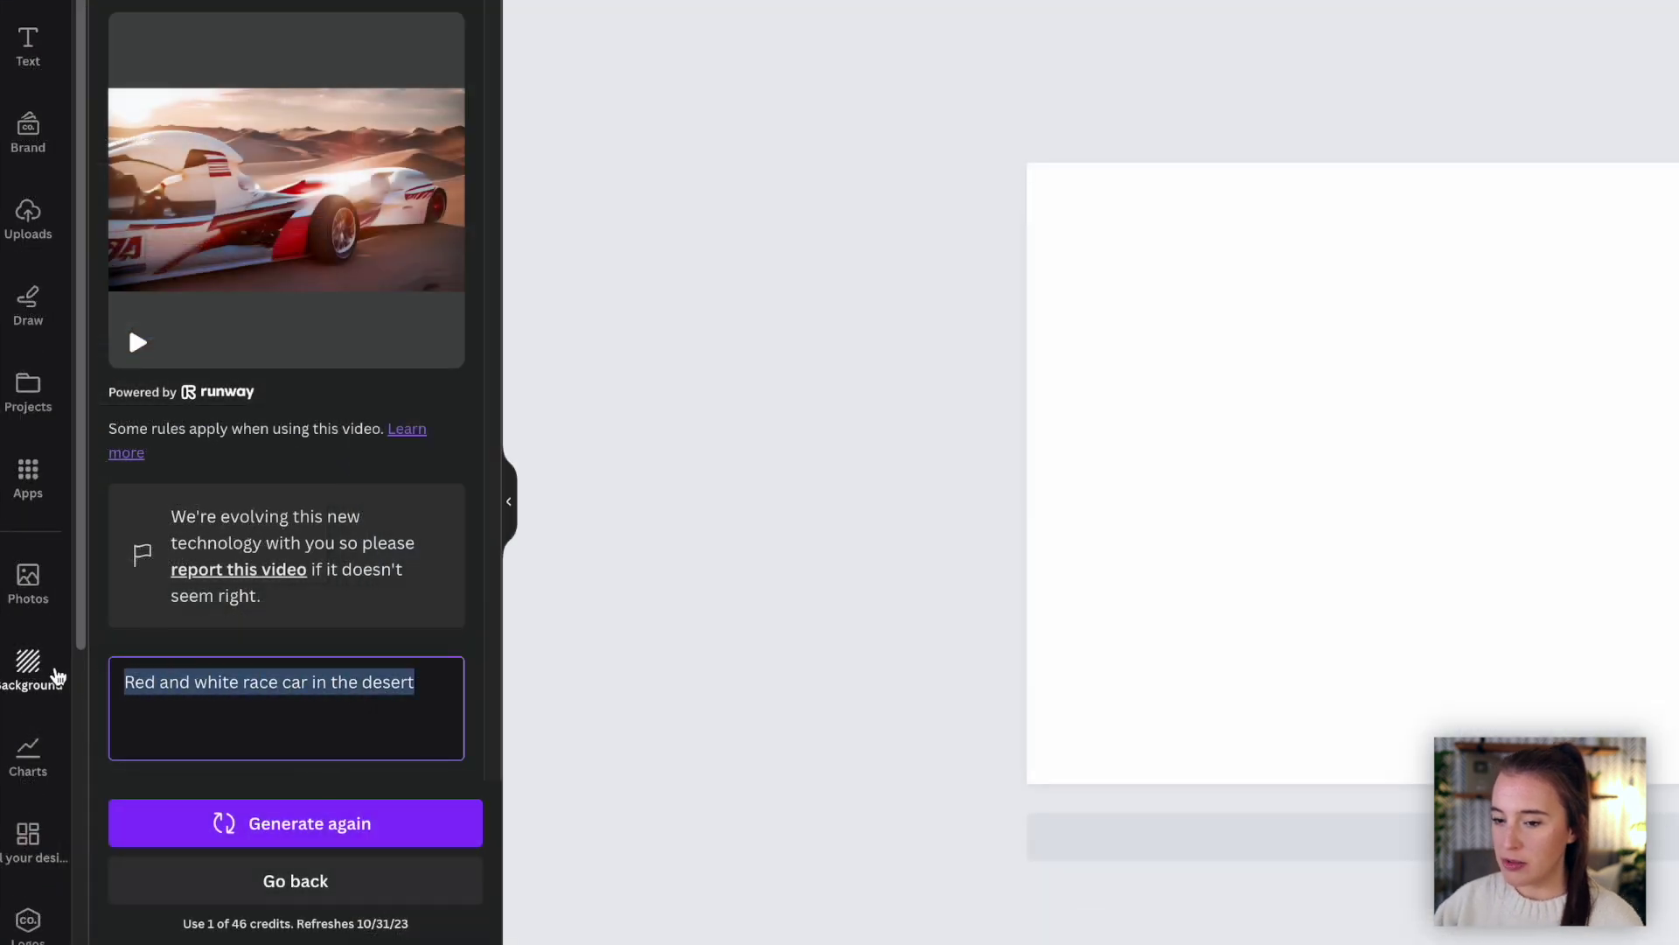
type("Flower ")
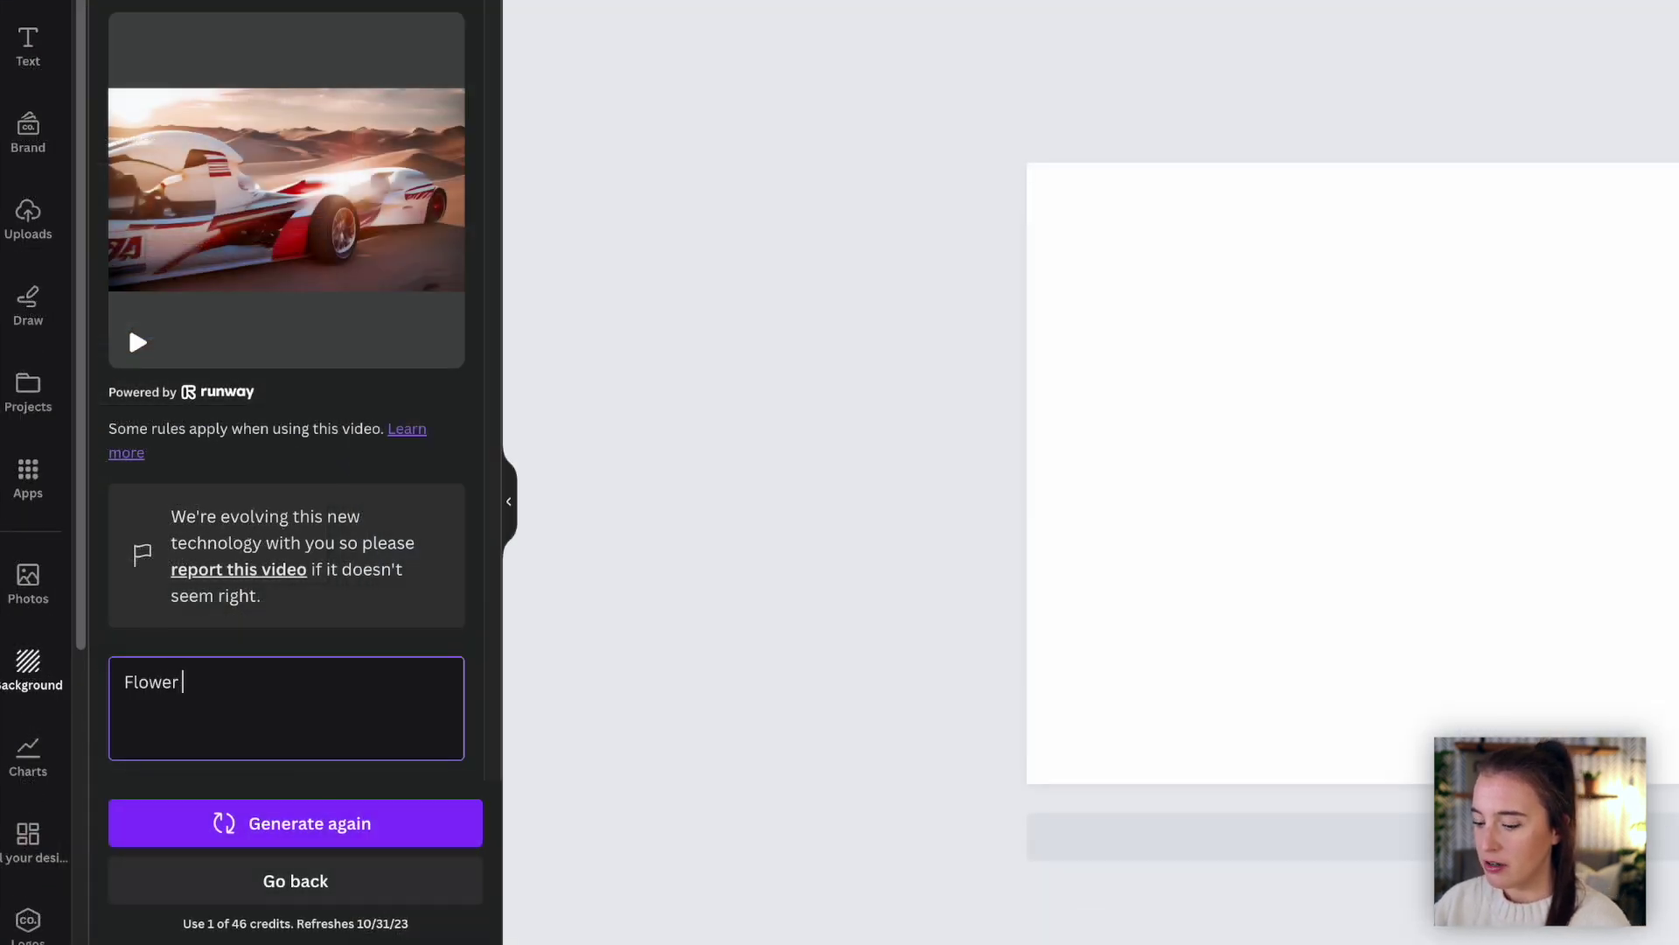
type("growing in garden")
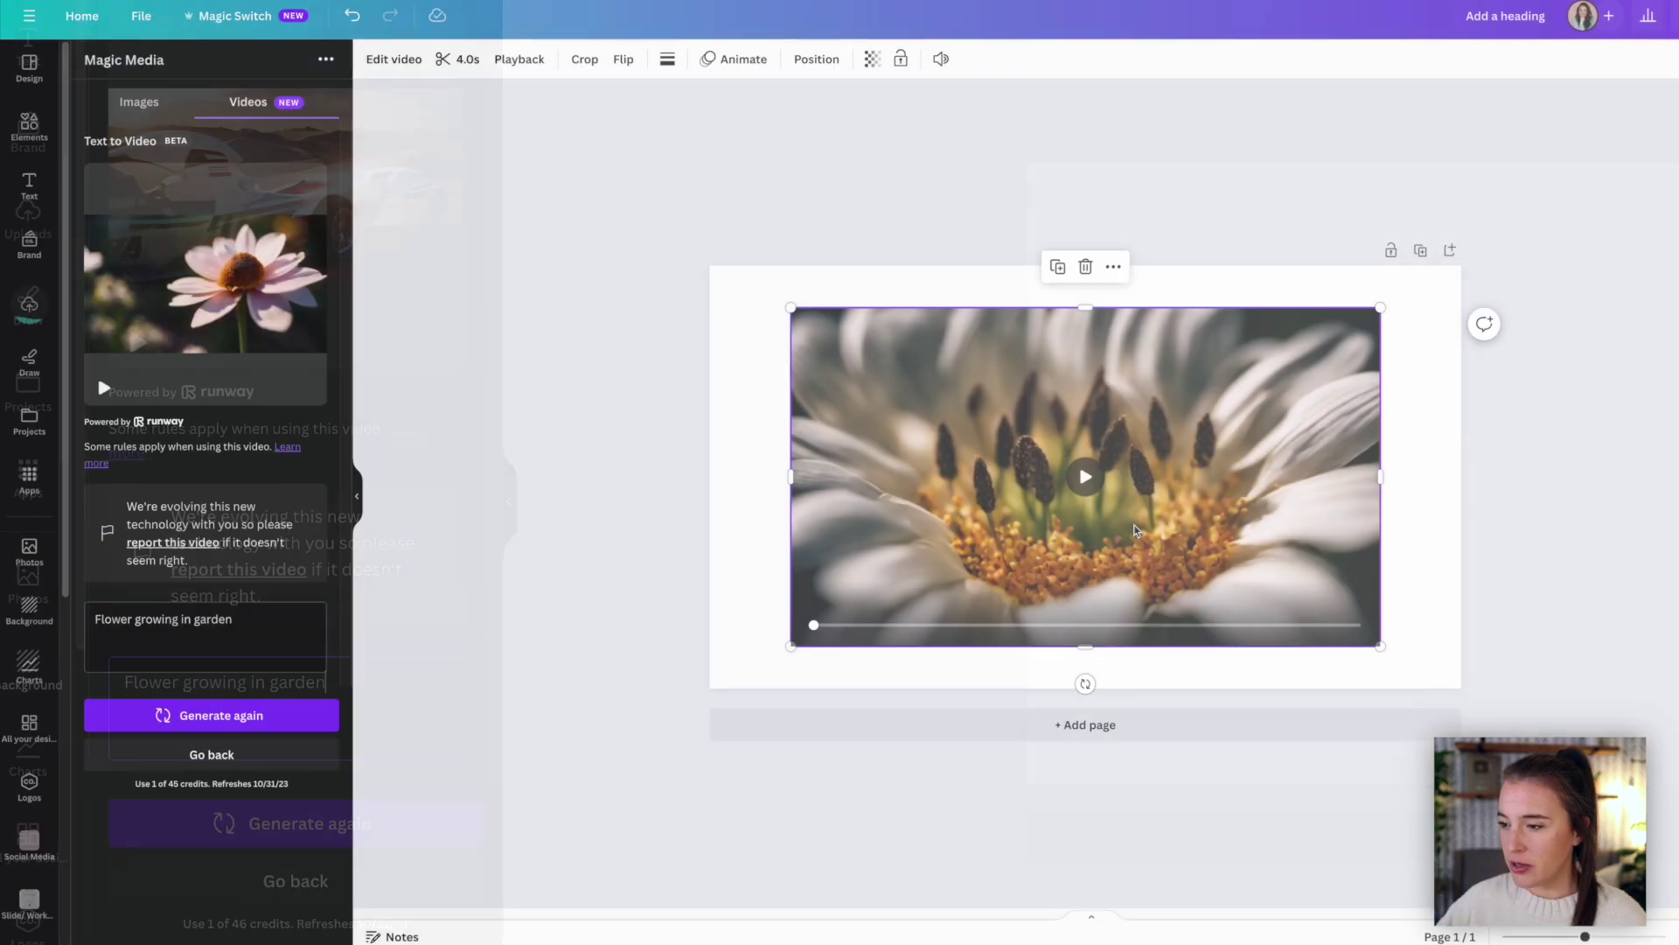
left_click(1103, 509)
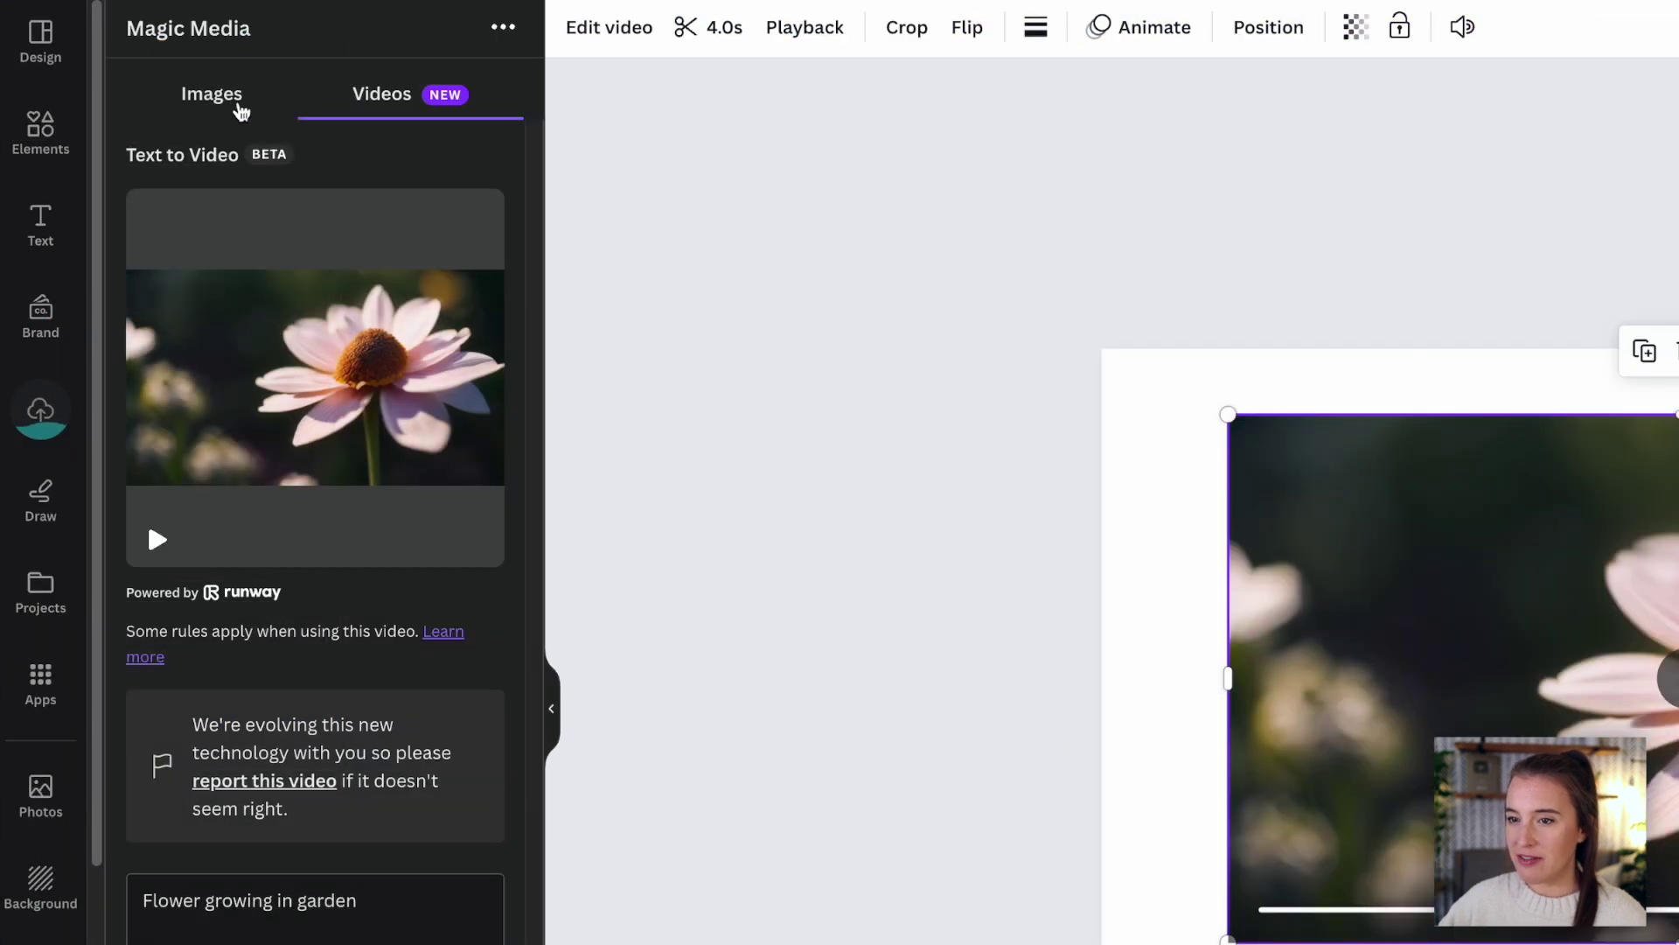
left_click(145, 109)
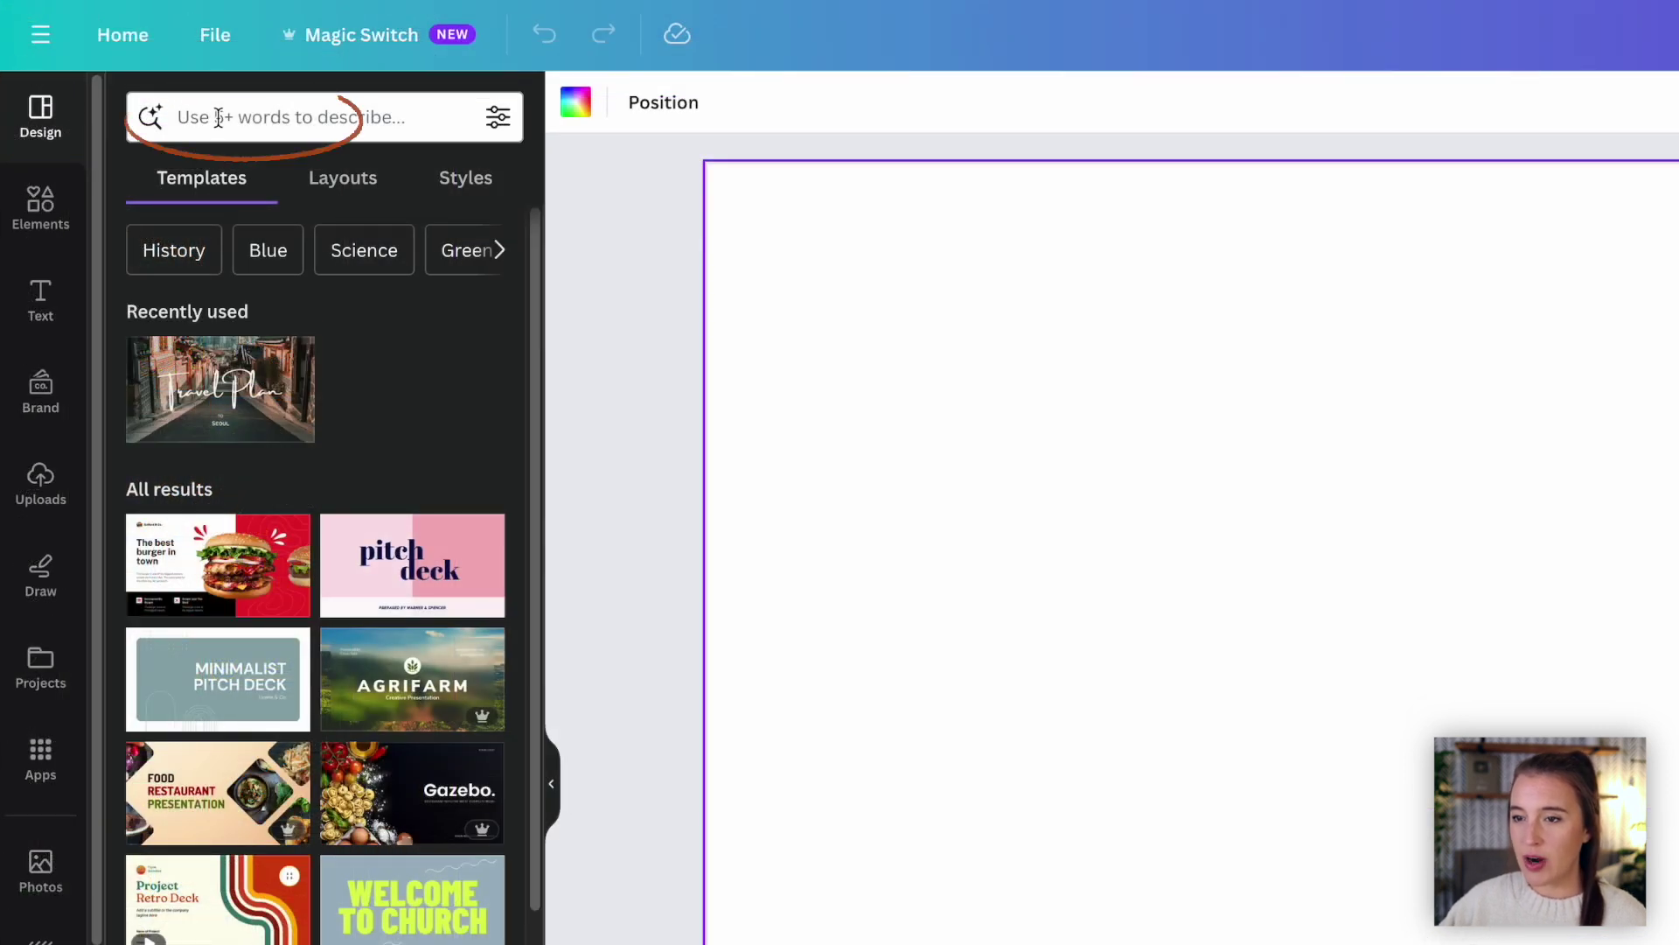
Step: Search Magic Design for 'how to start your own hair salon' and open the first result
left_click(336, 125)
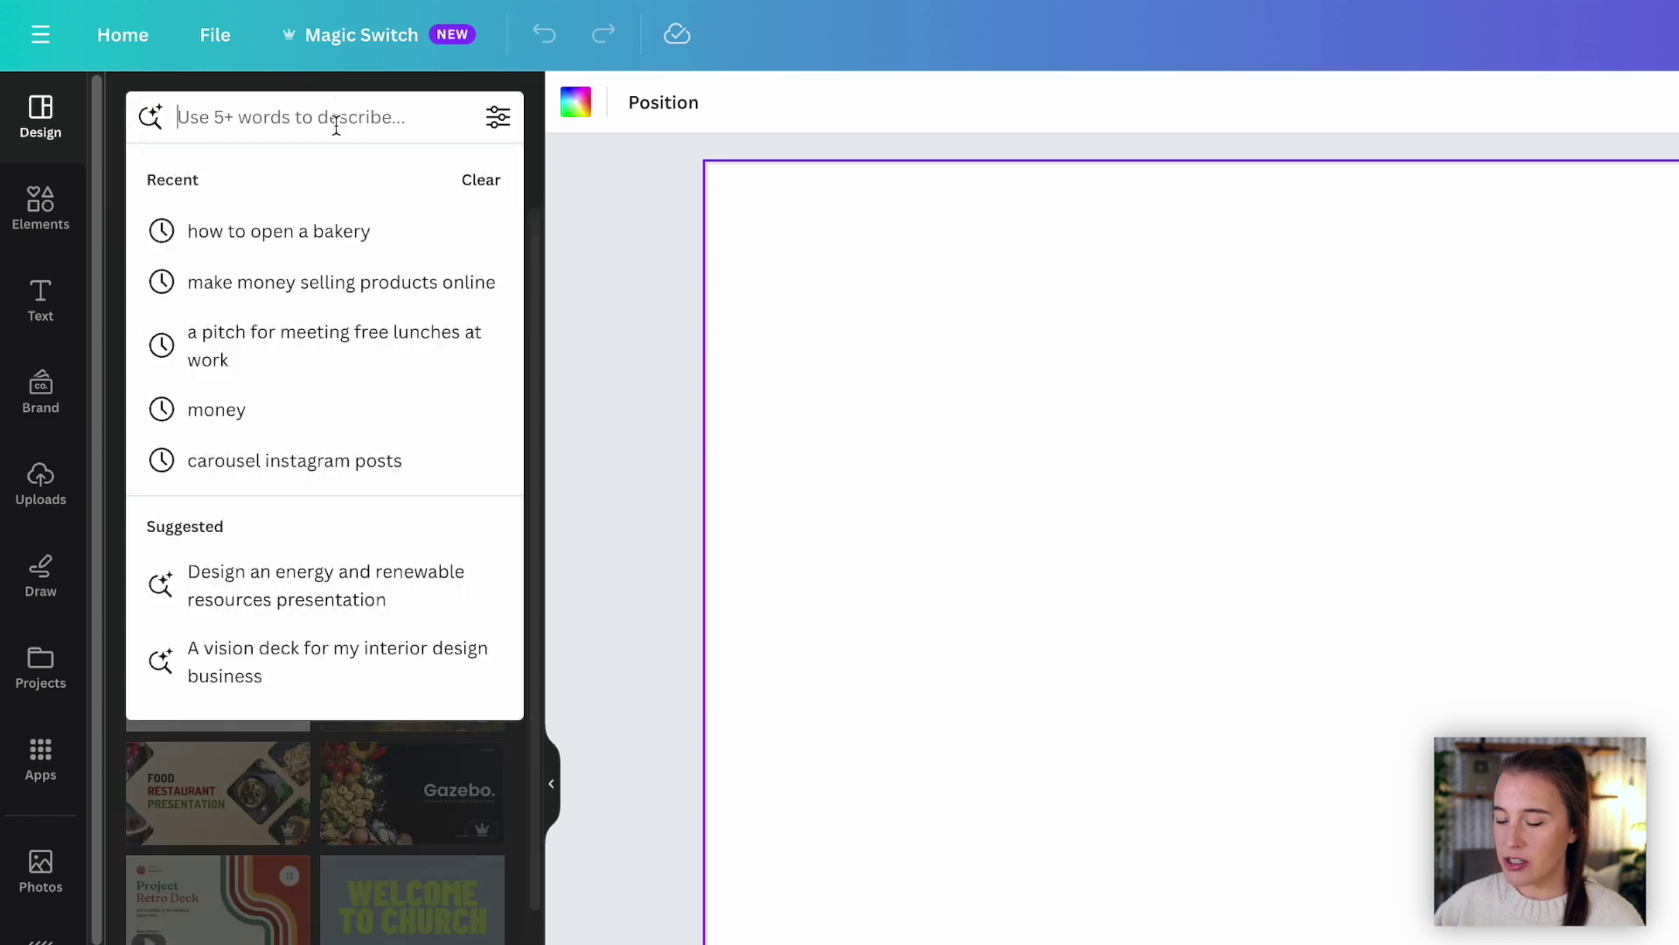
type("how to s")
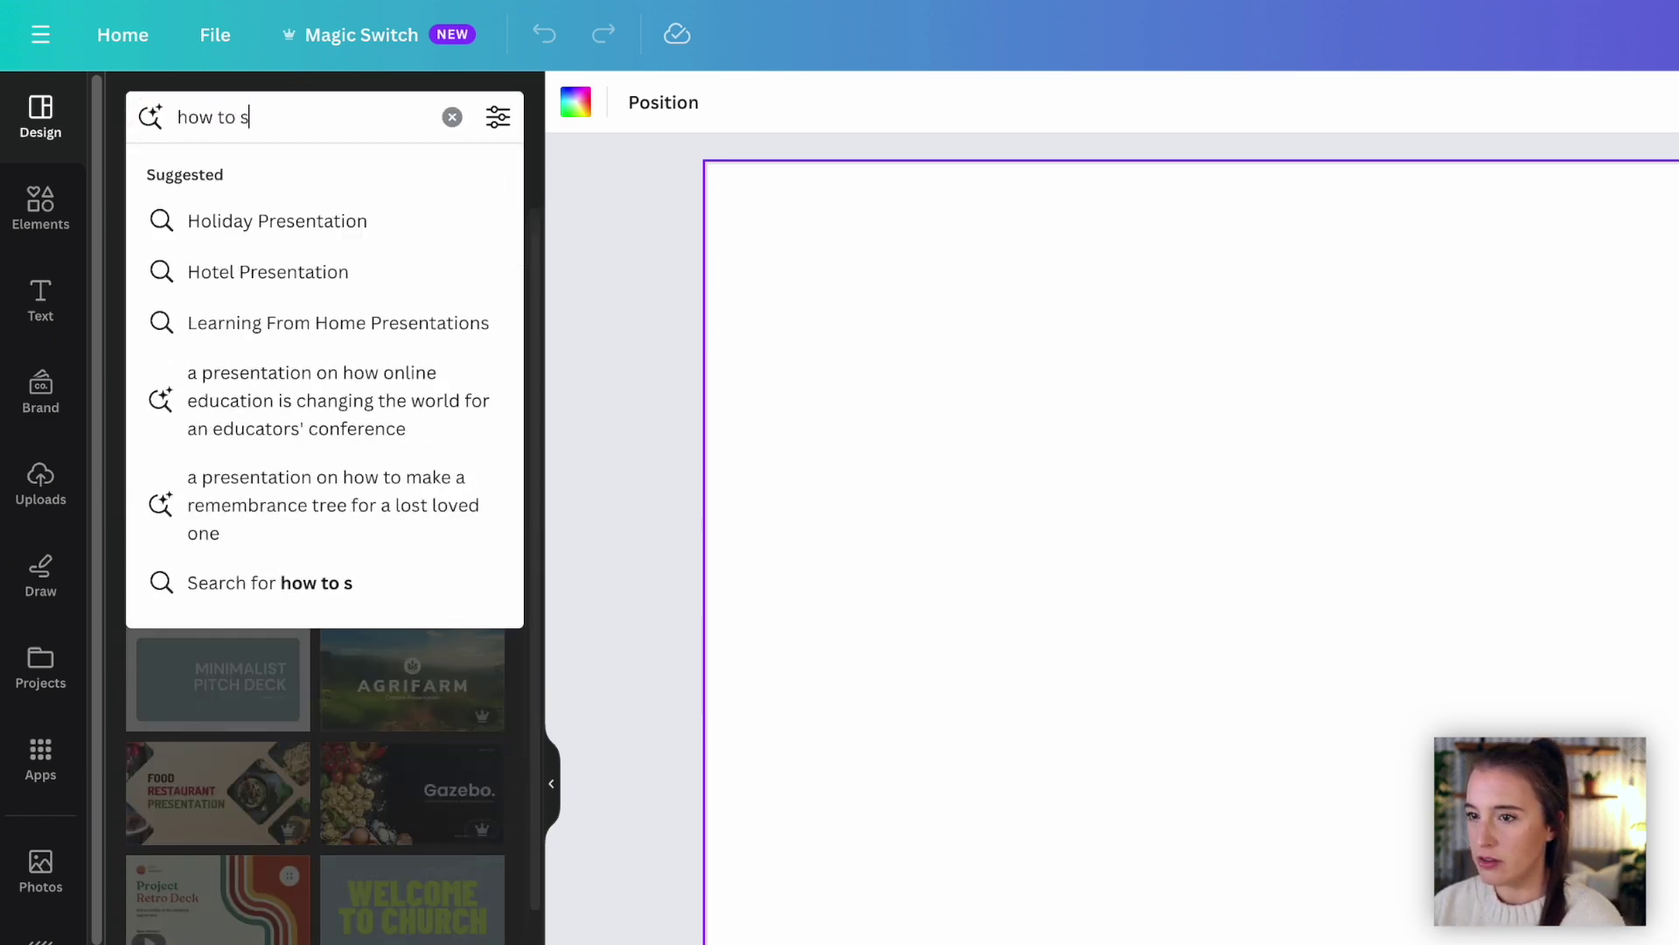
type("tart your own ")
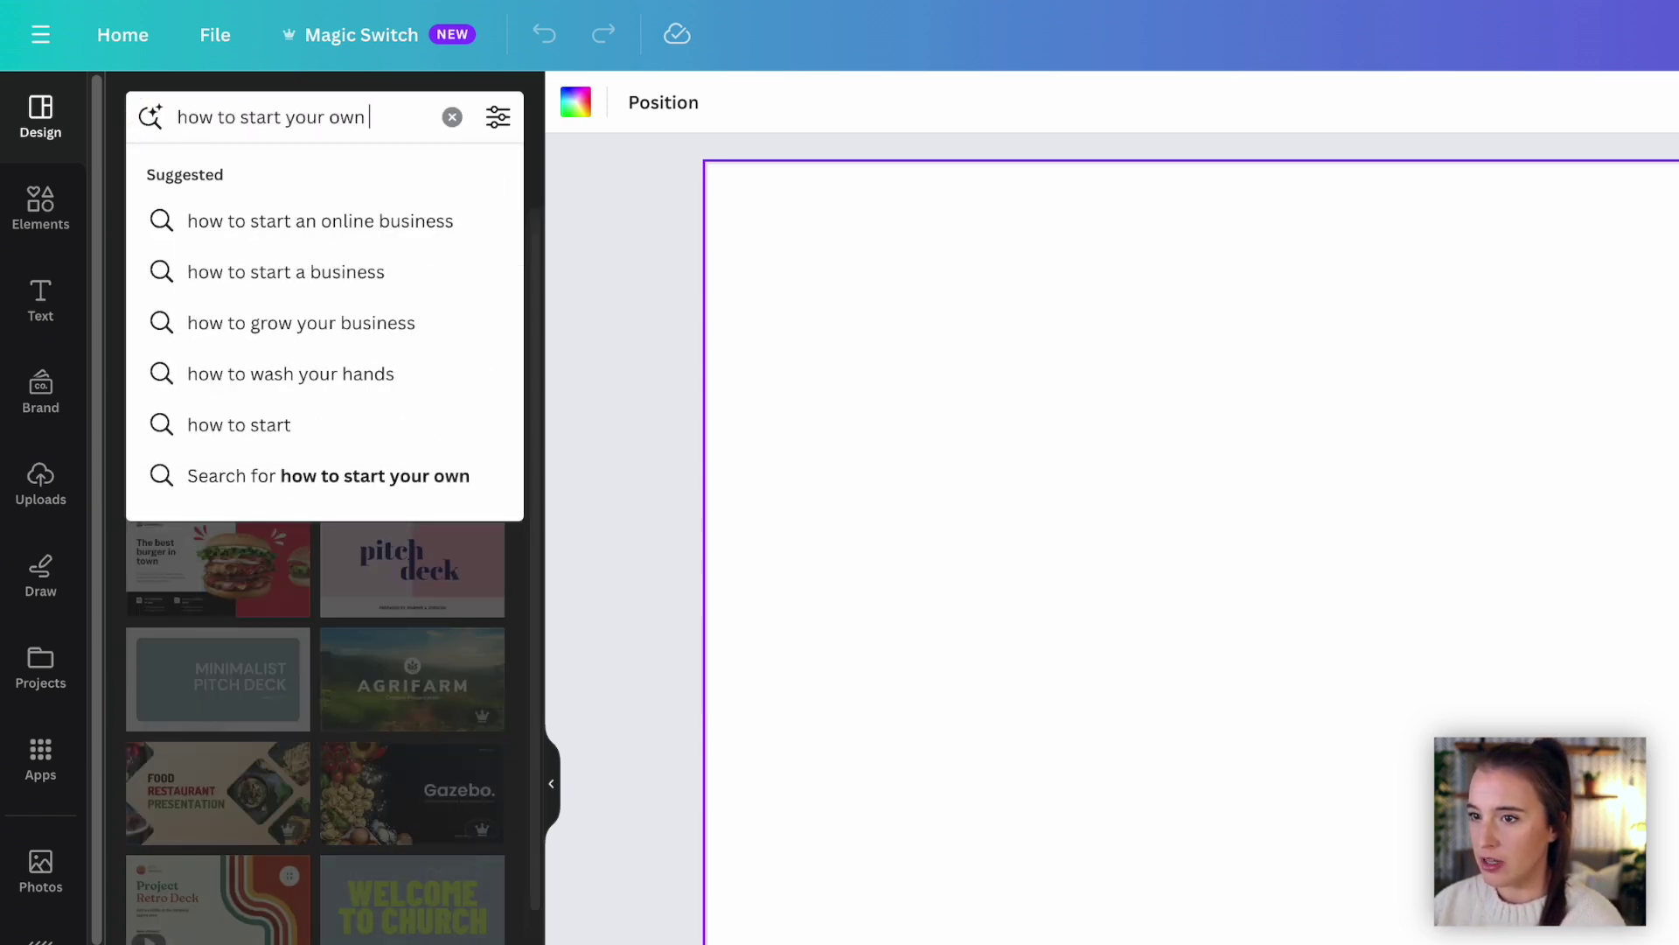
type("hair salon")
left_click(267, 504)
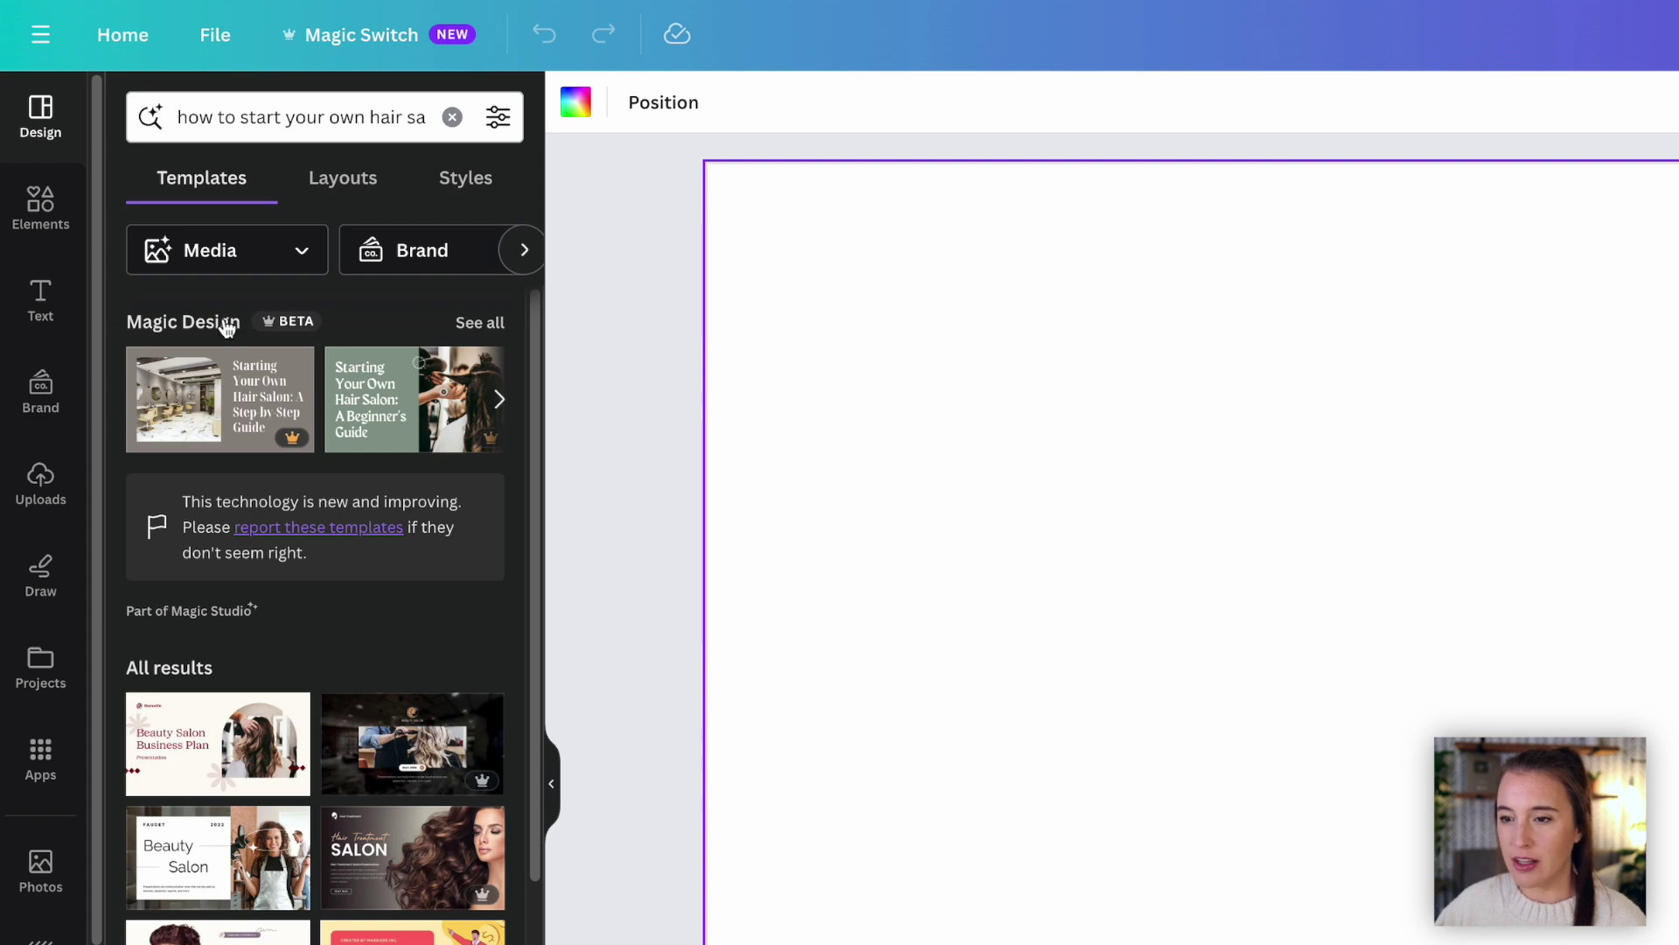
left_click(227, 412)
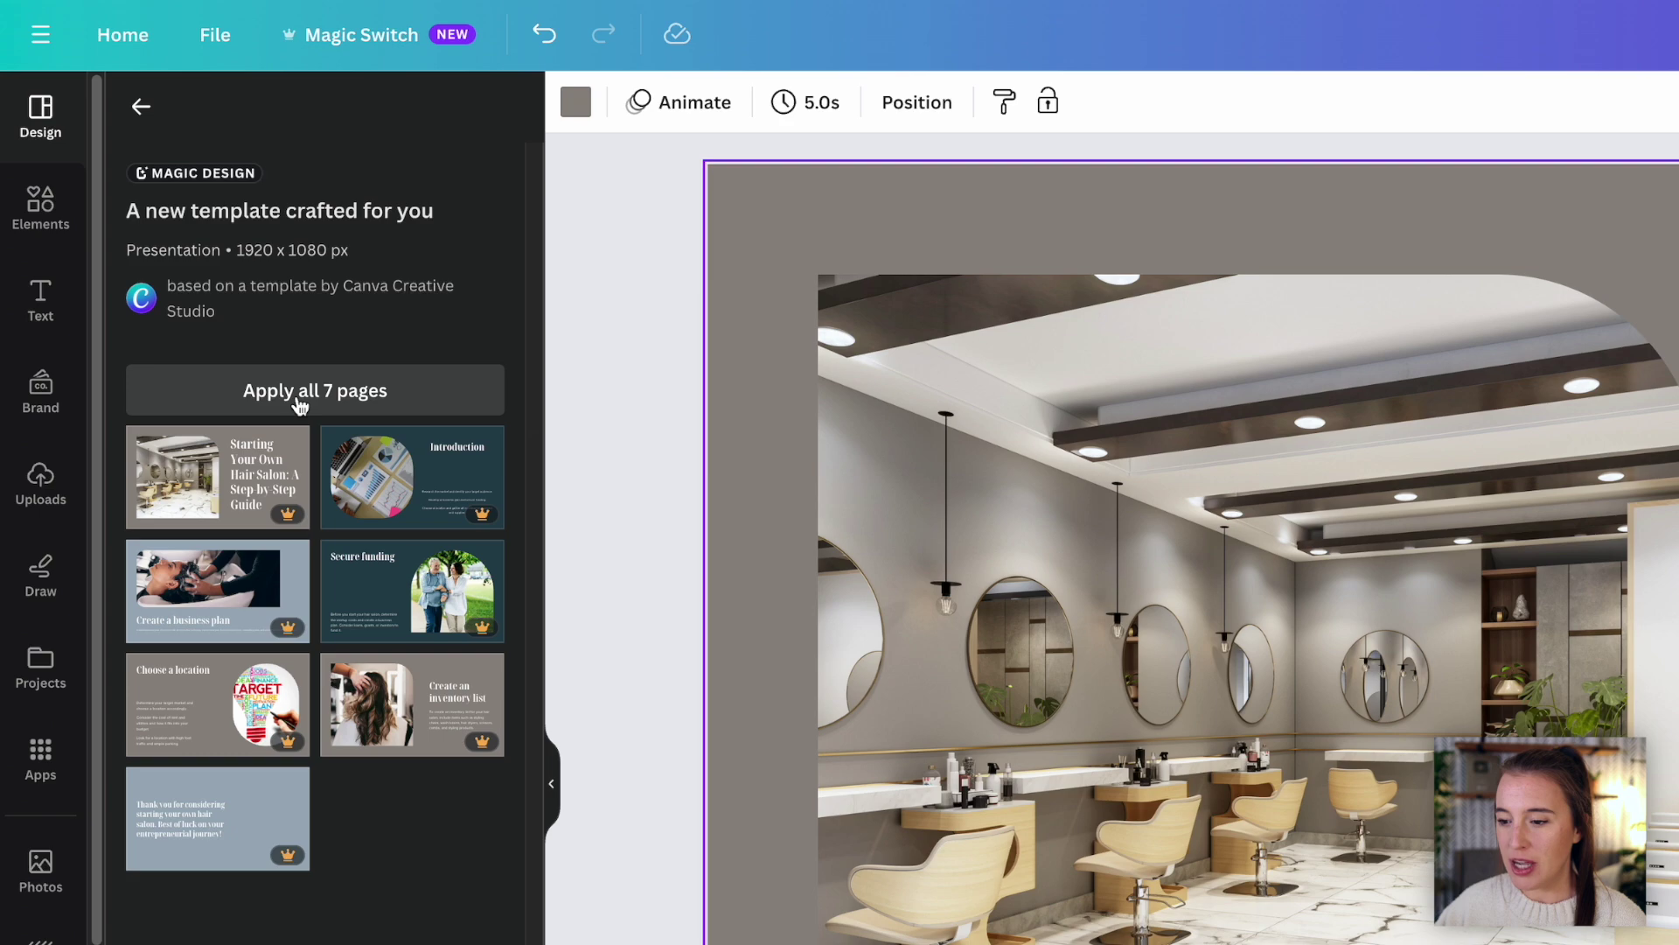
Step: Apply all 7 hair salon pages and preview them through the page thumbnails
left_click(297, 395)
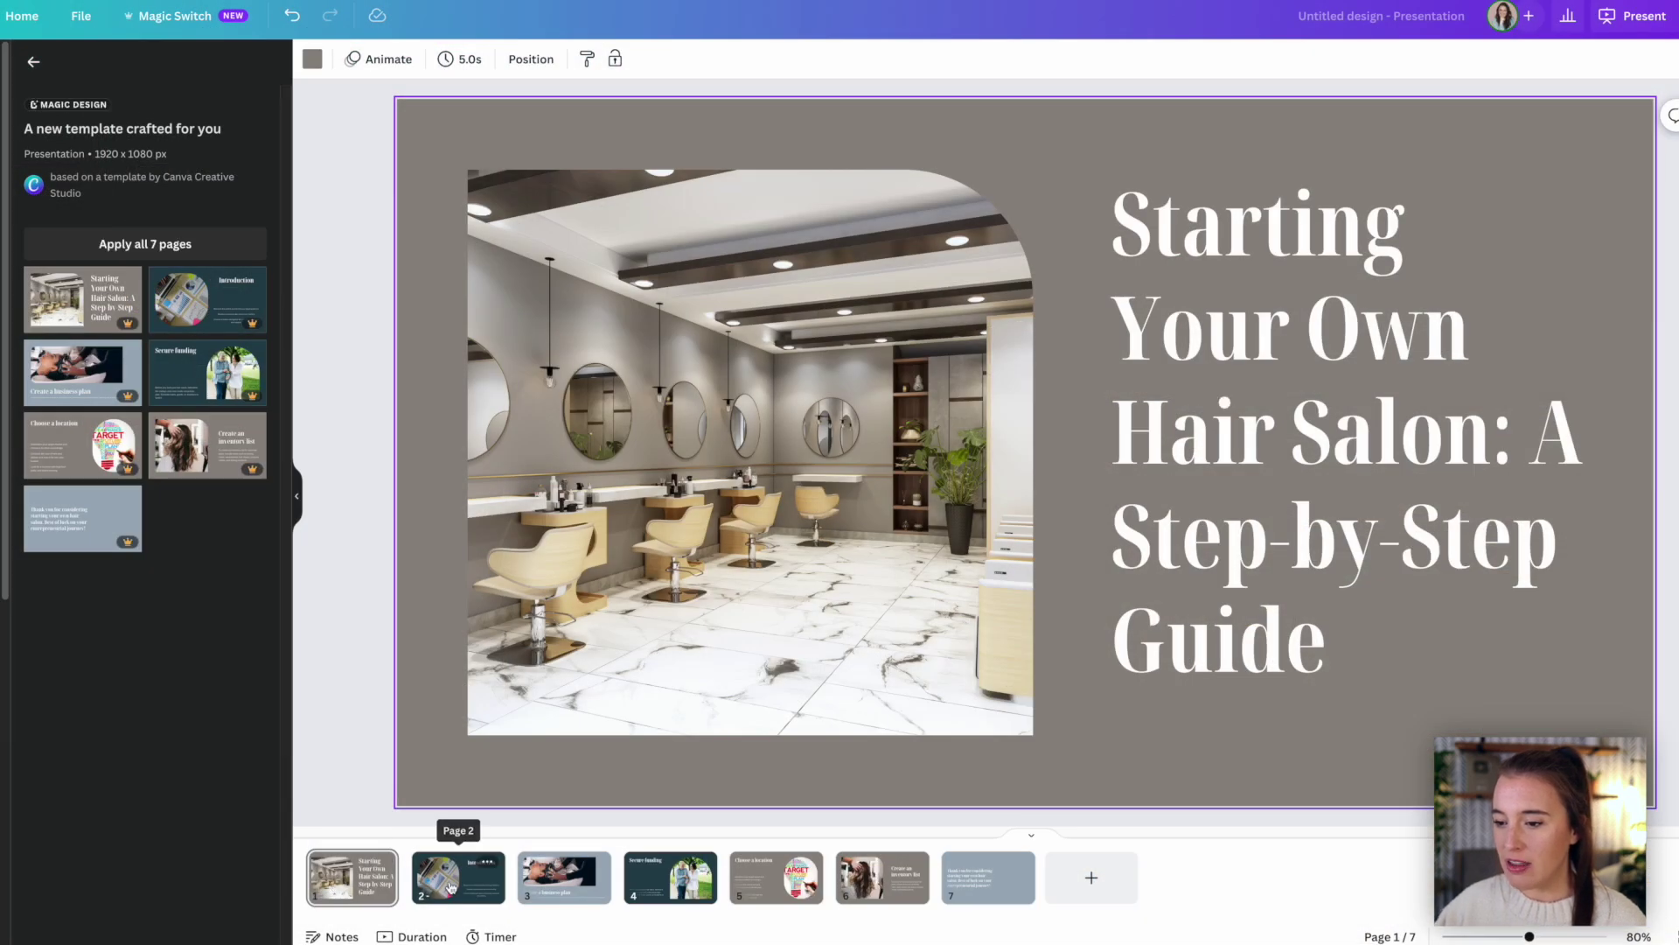
left_click(451, 887)
left_click(581, 894)
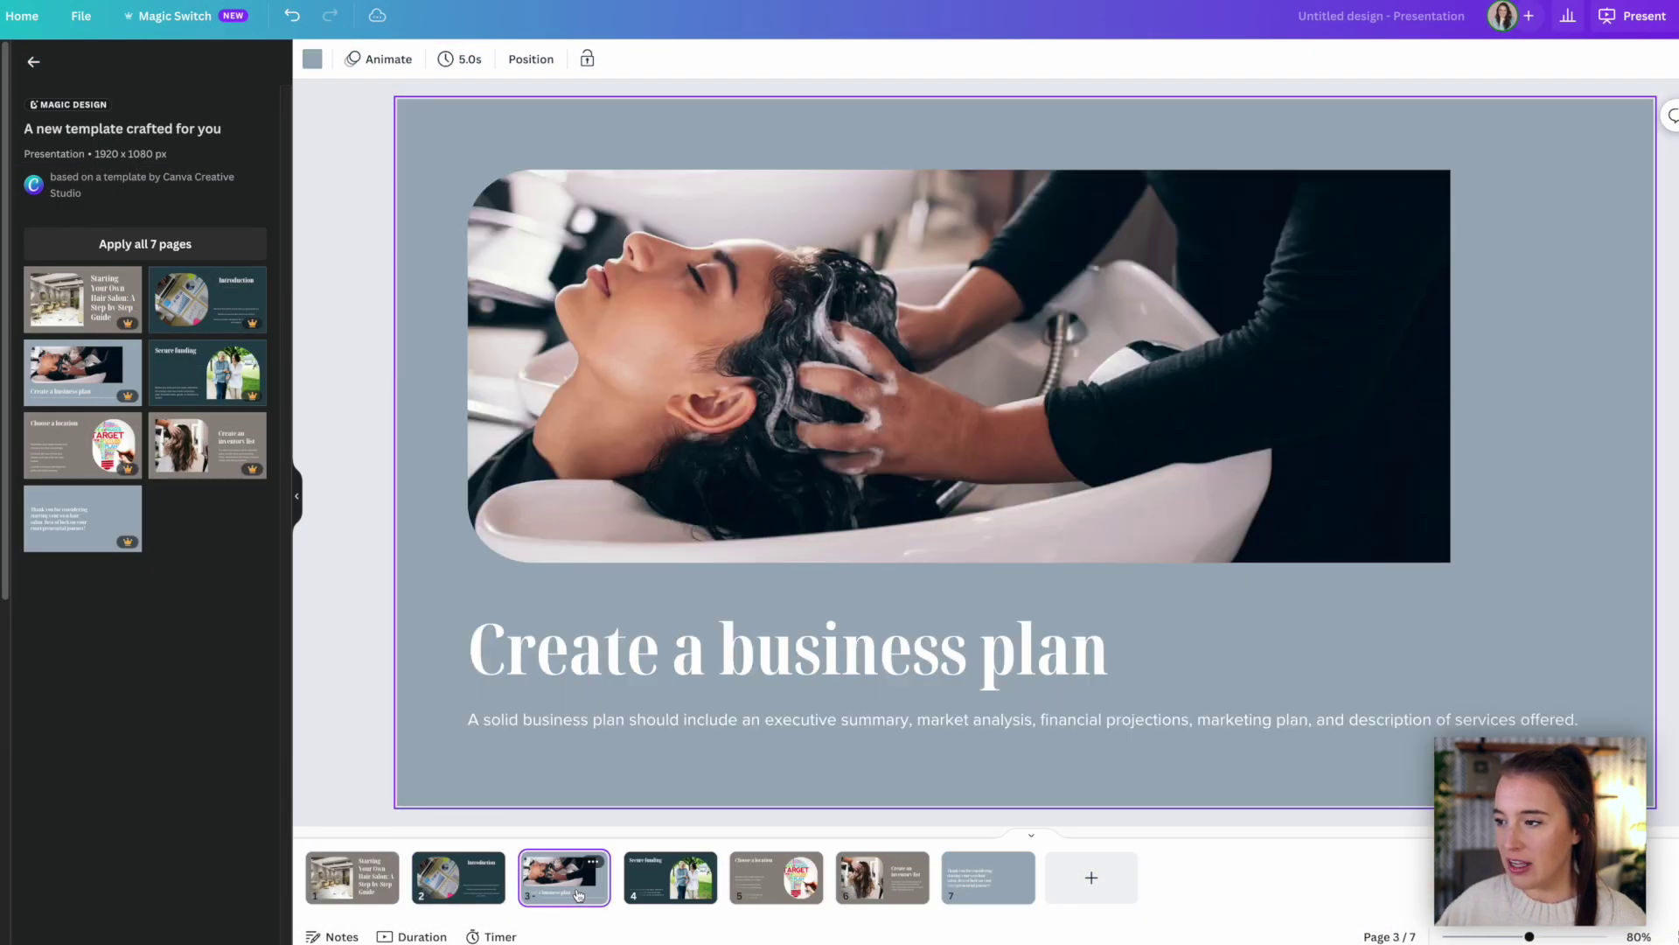
left_click(663, 888)
left_click(761, 890)
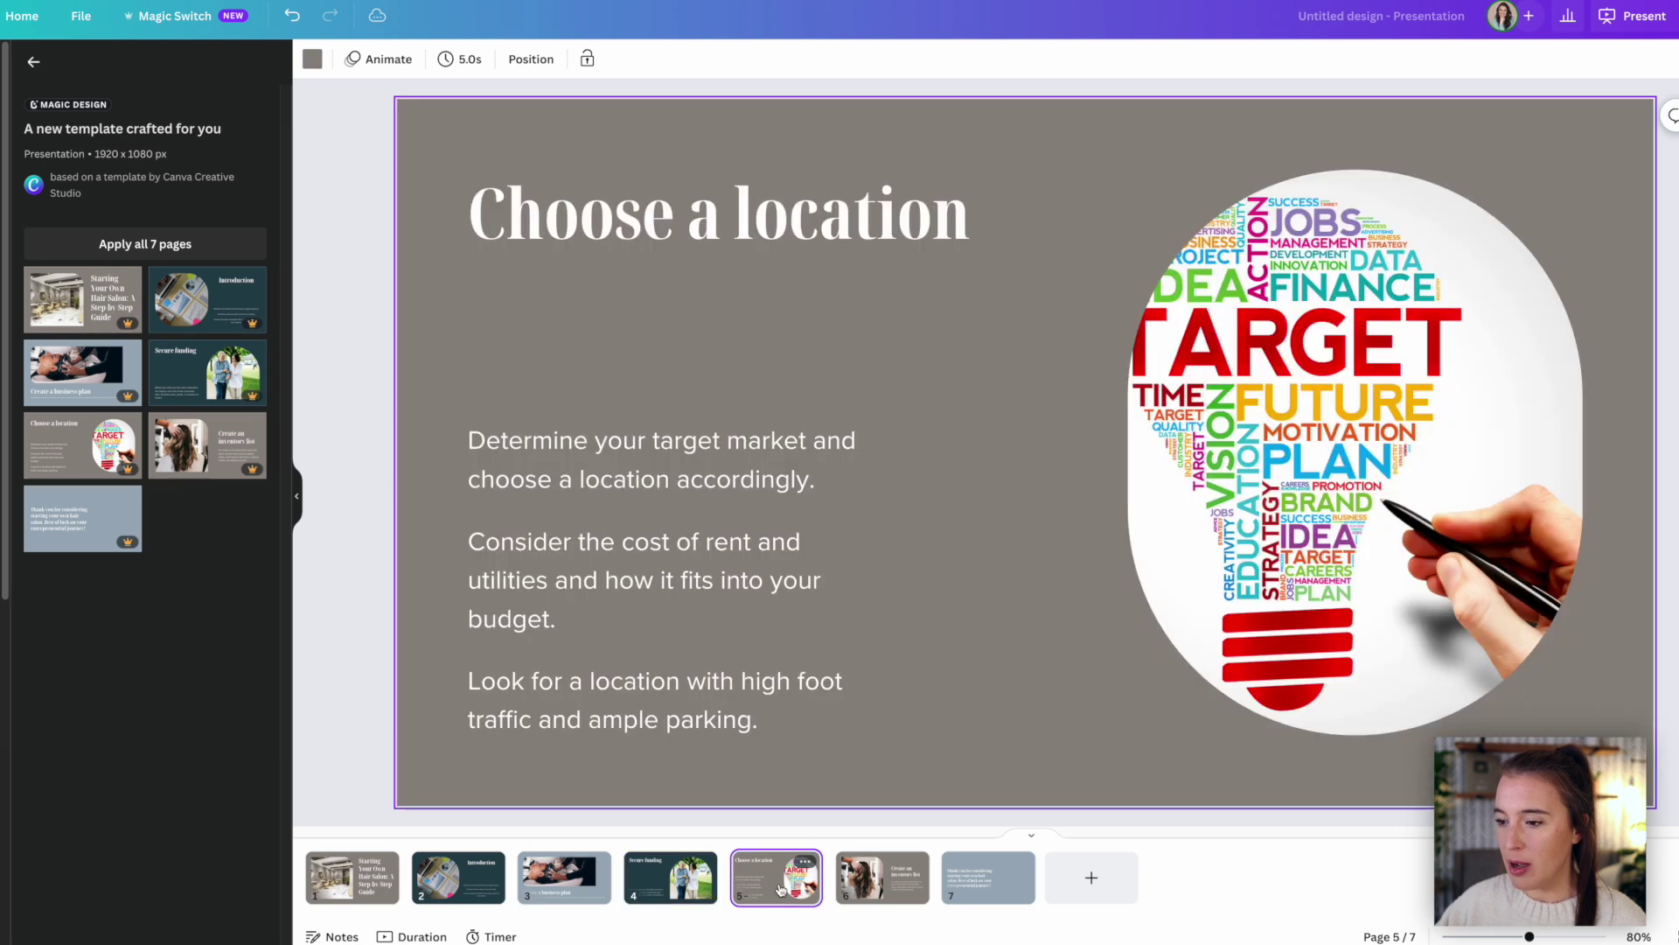
left_click(887, 890)
left_click(373, 887)
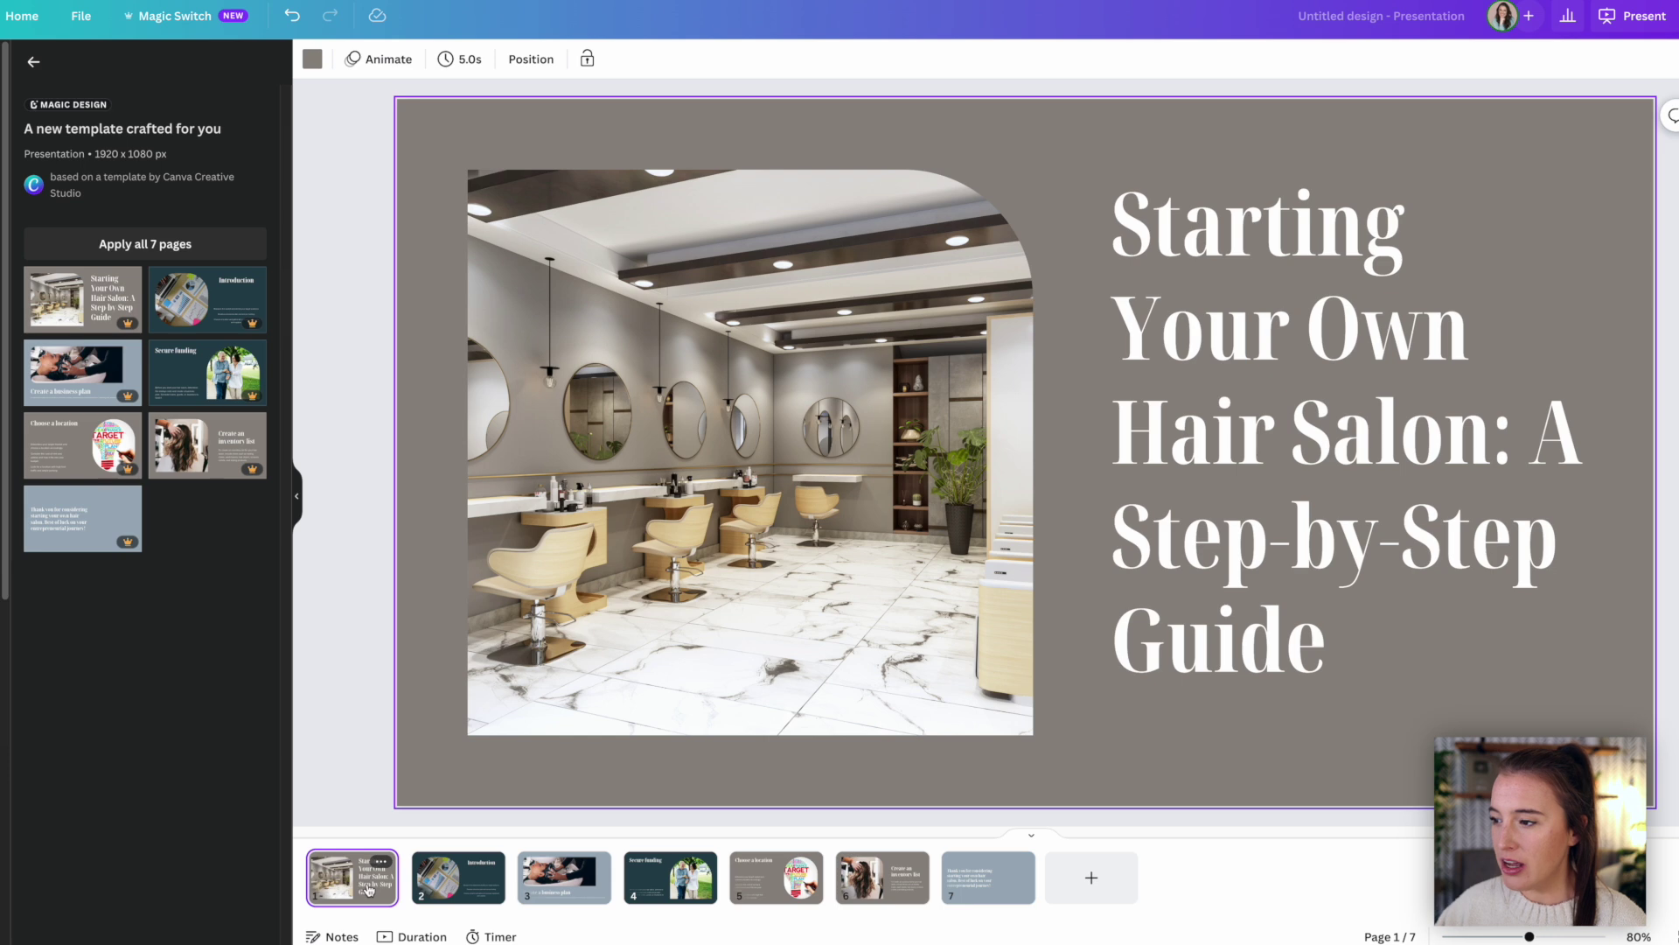
Step: Step through the slides with Right and Left arrows, ending back on the title slide
key("Right")
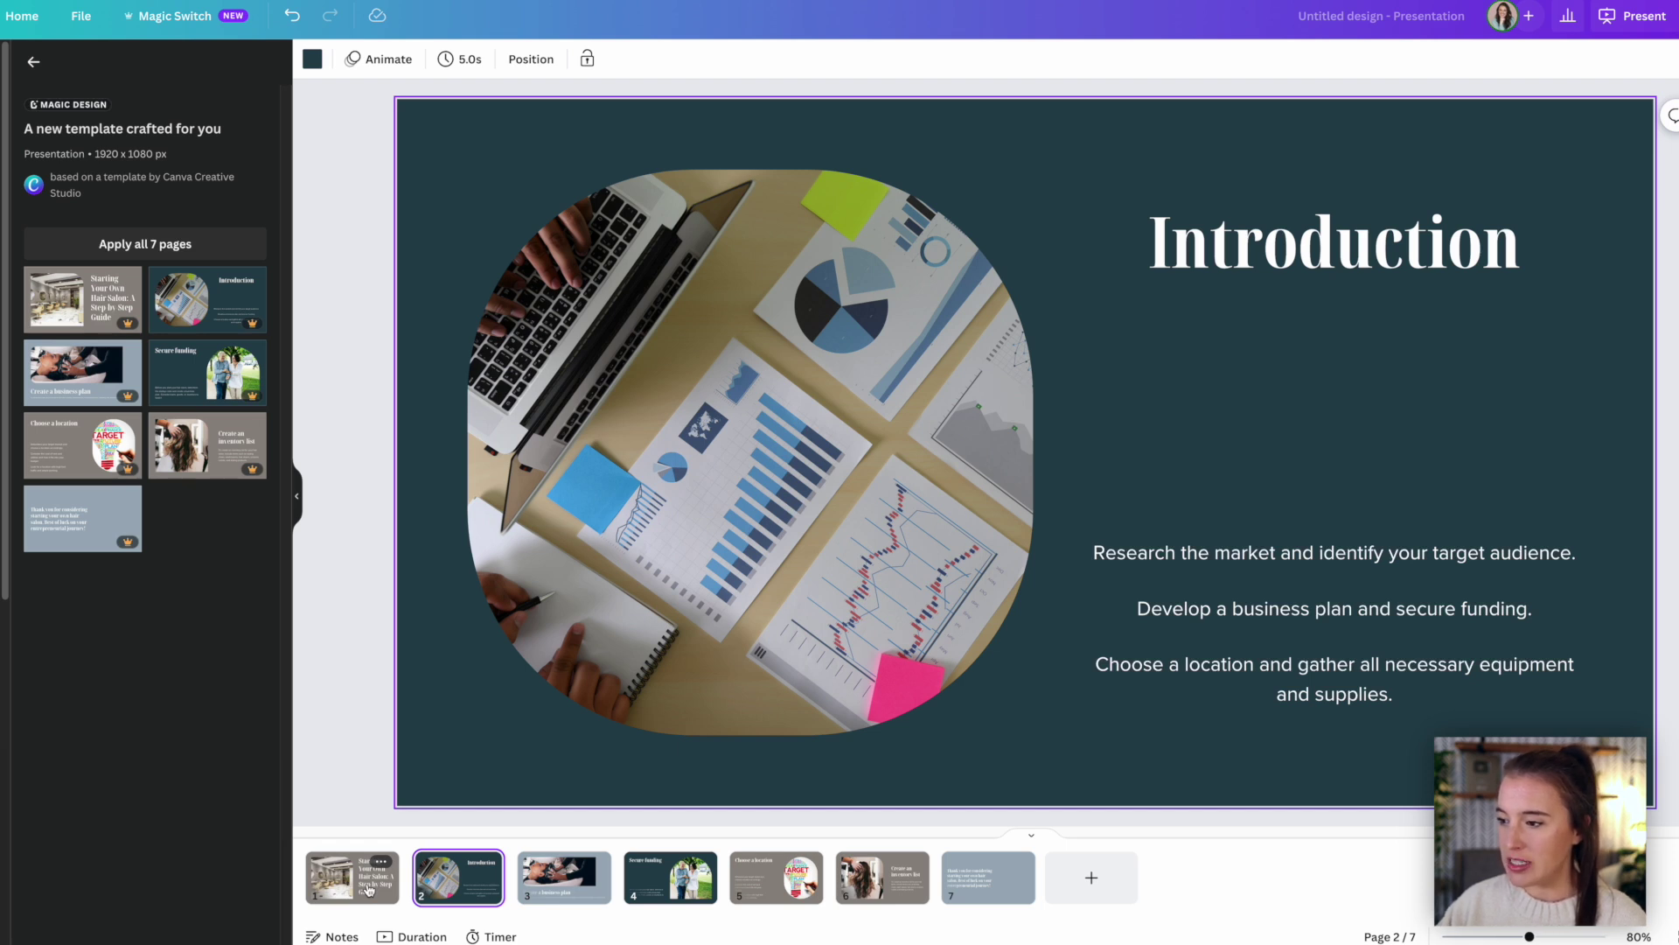
key("Right")
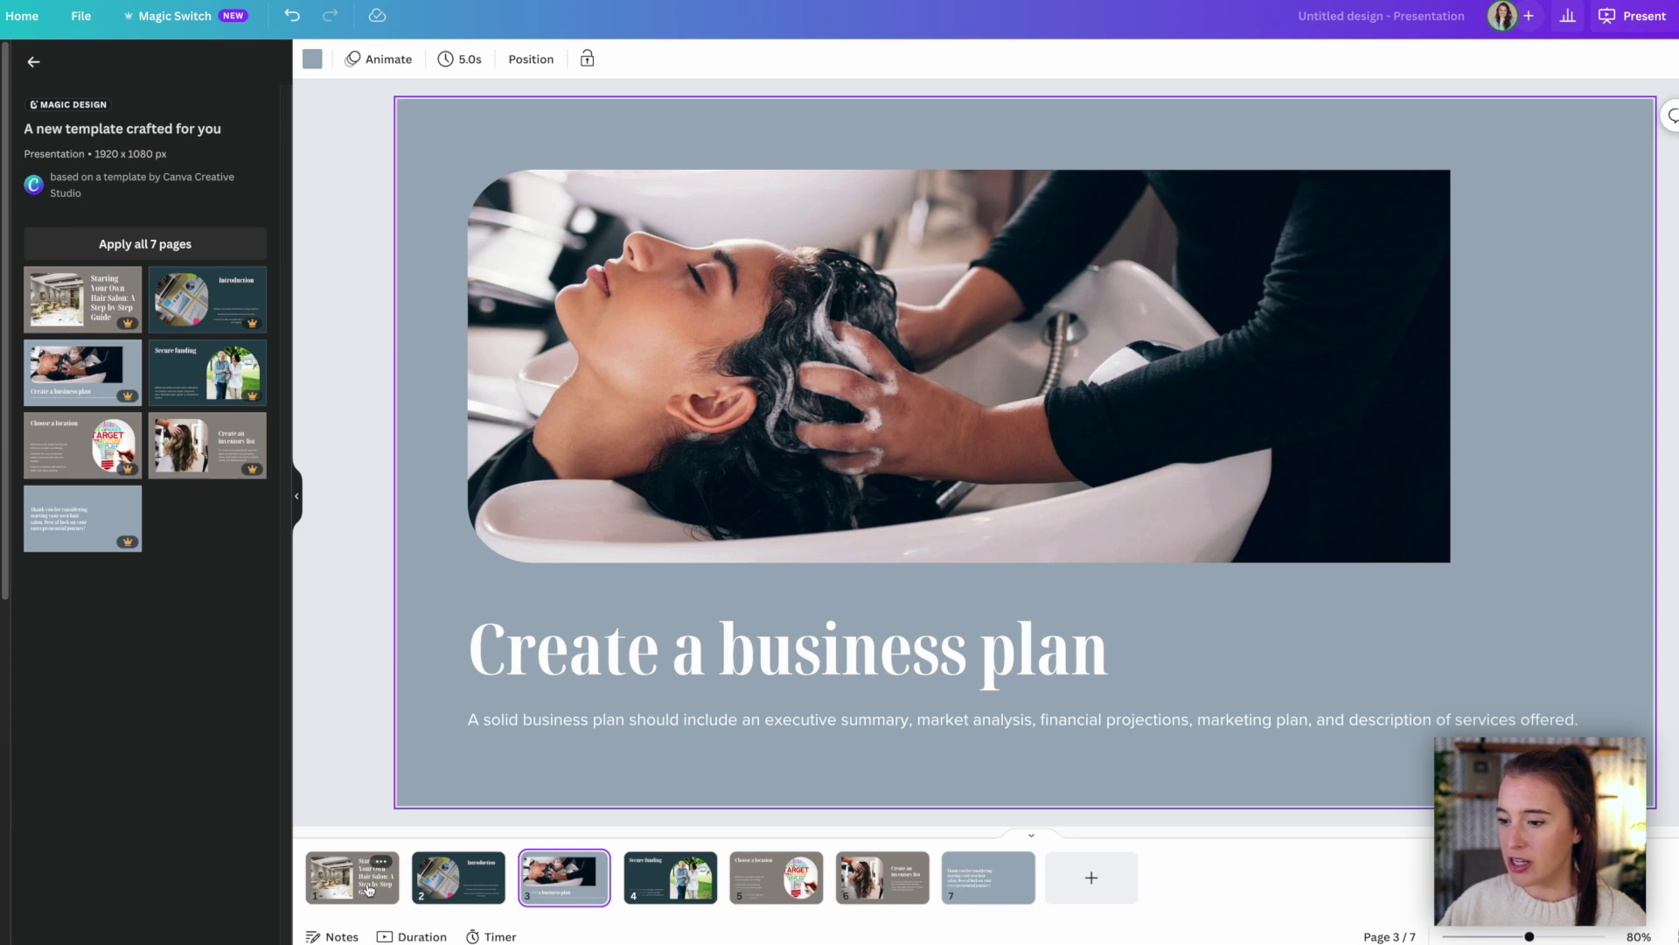
key("Right")
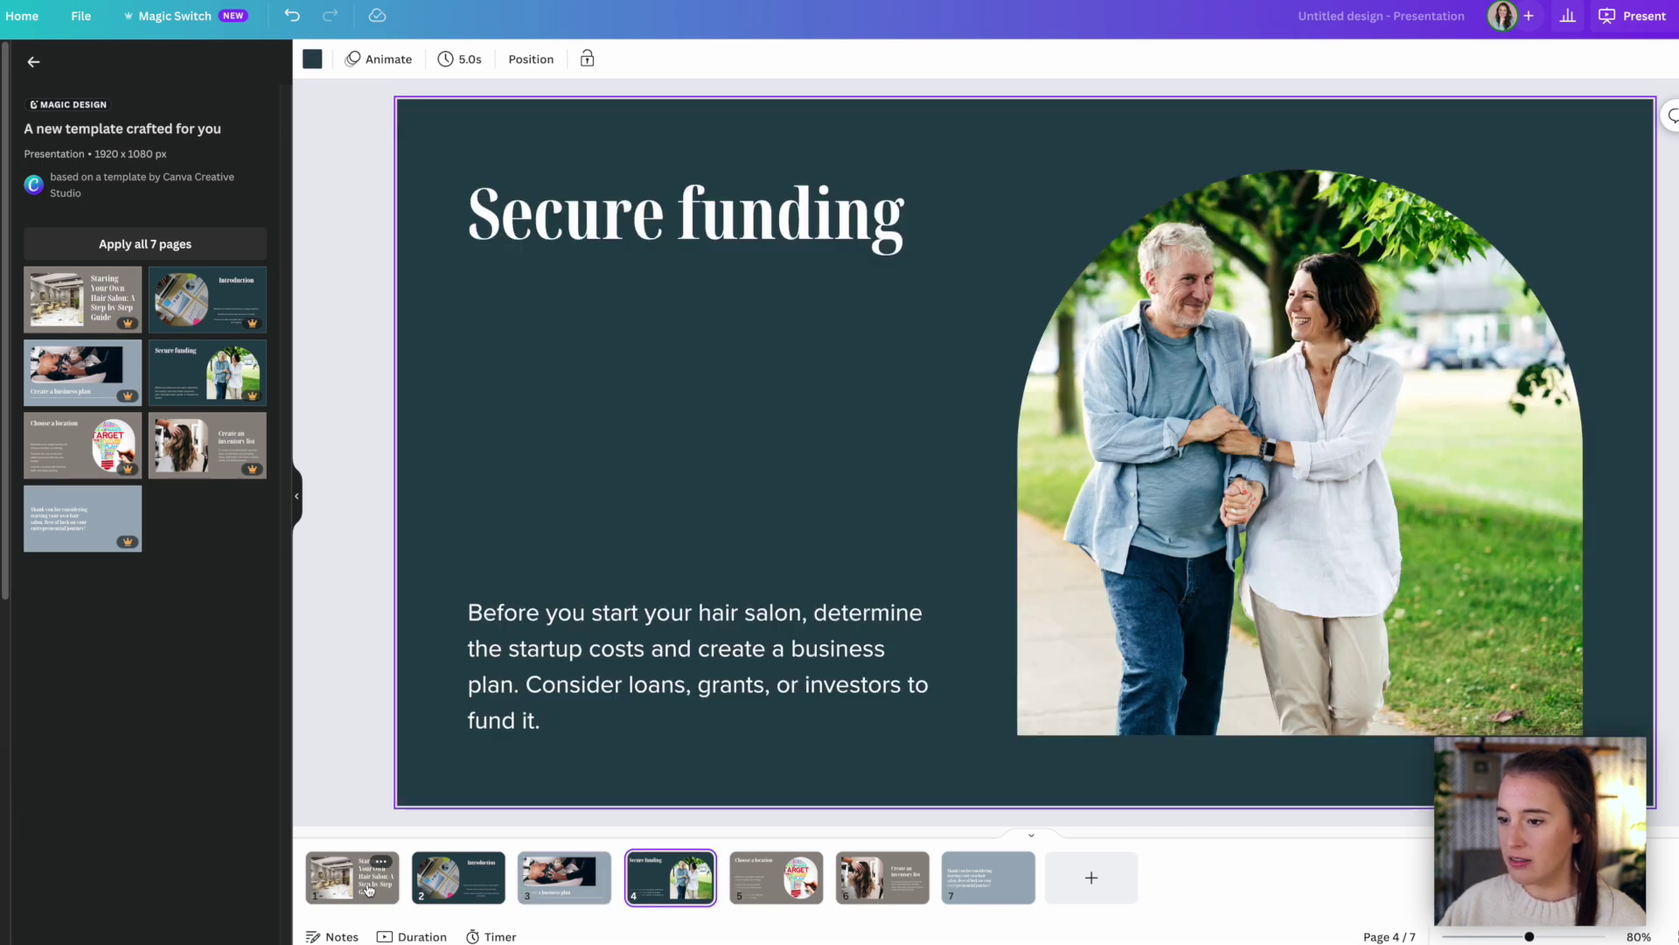
key("Right")
key("Right")
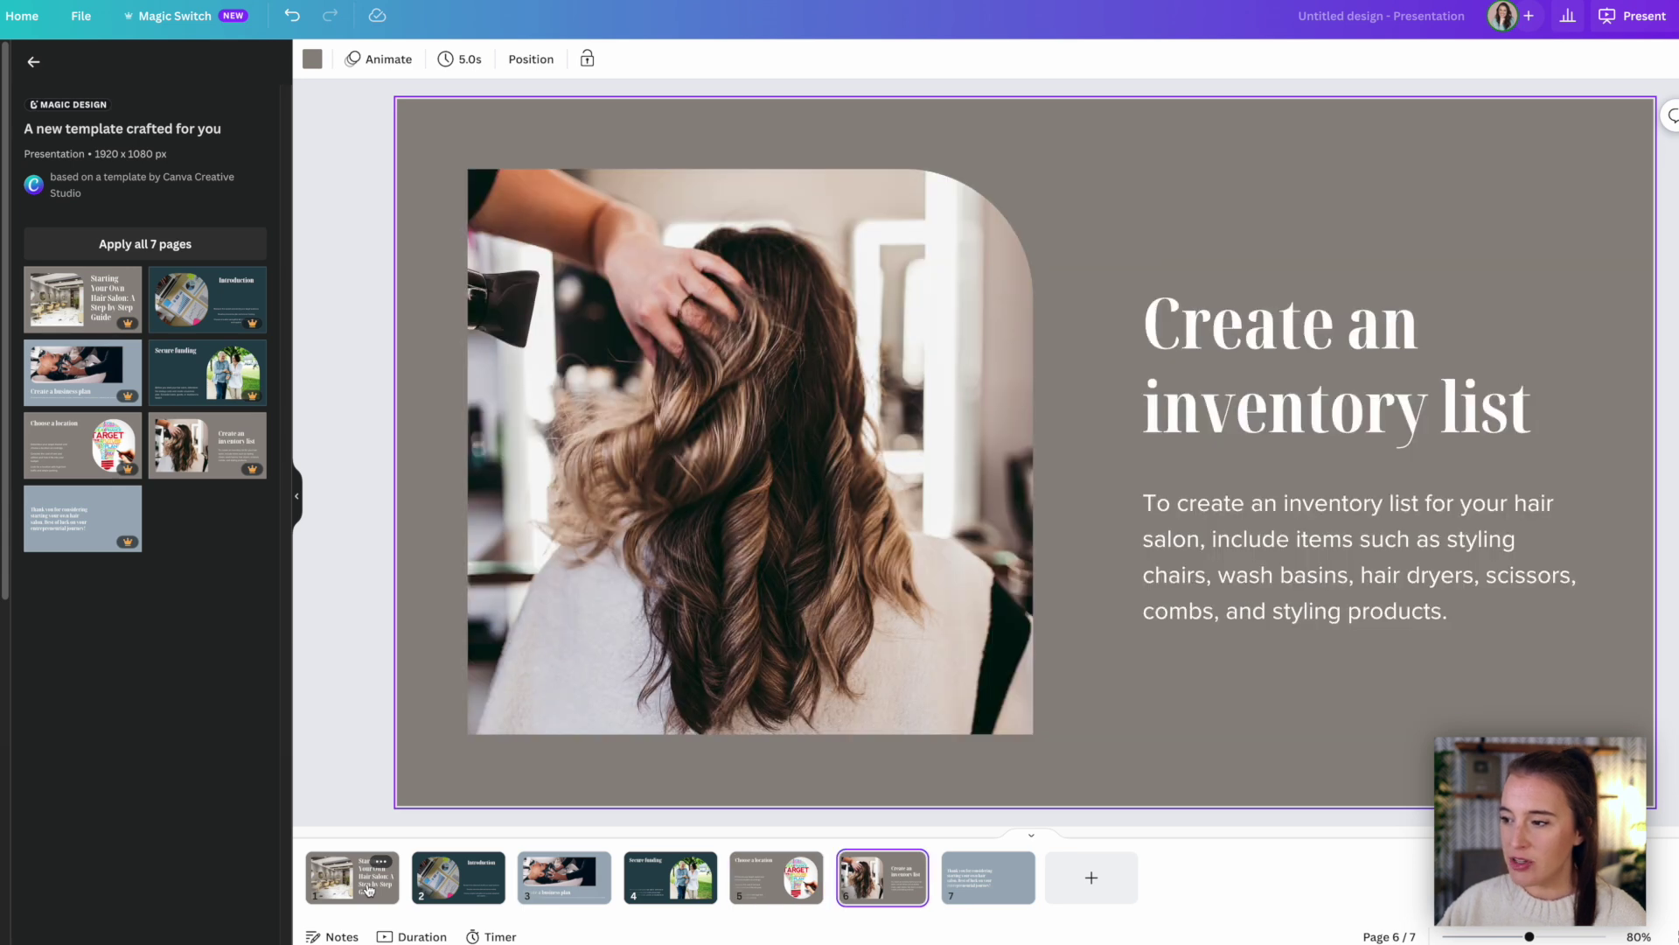
key("Right")
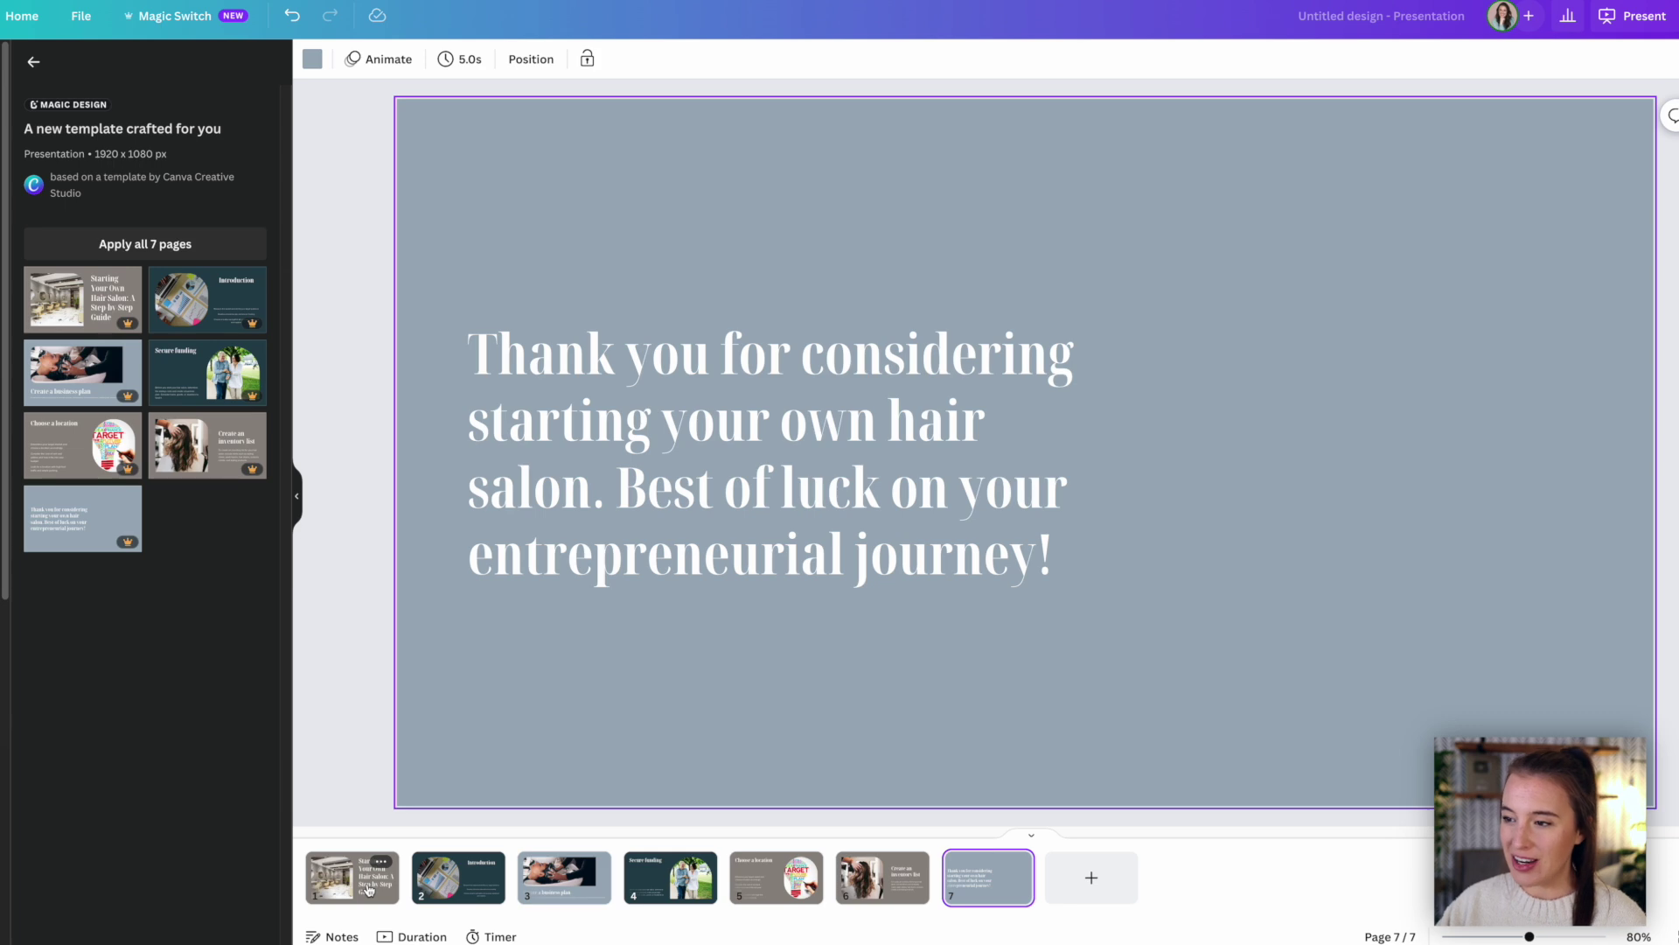
key("Left")
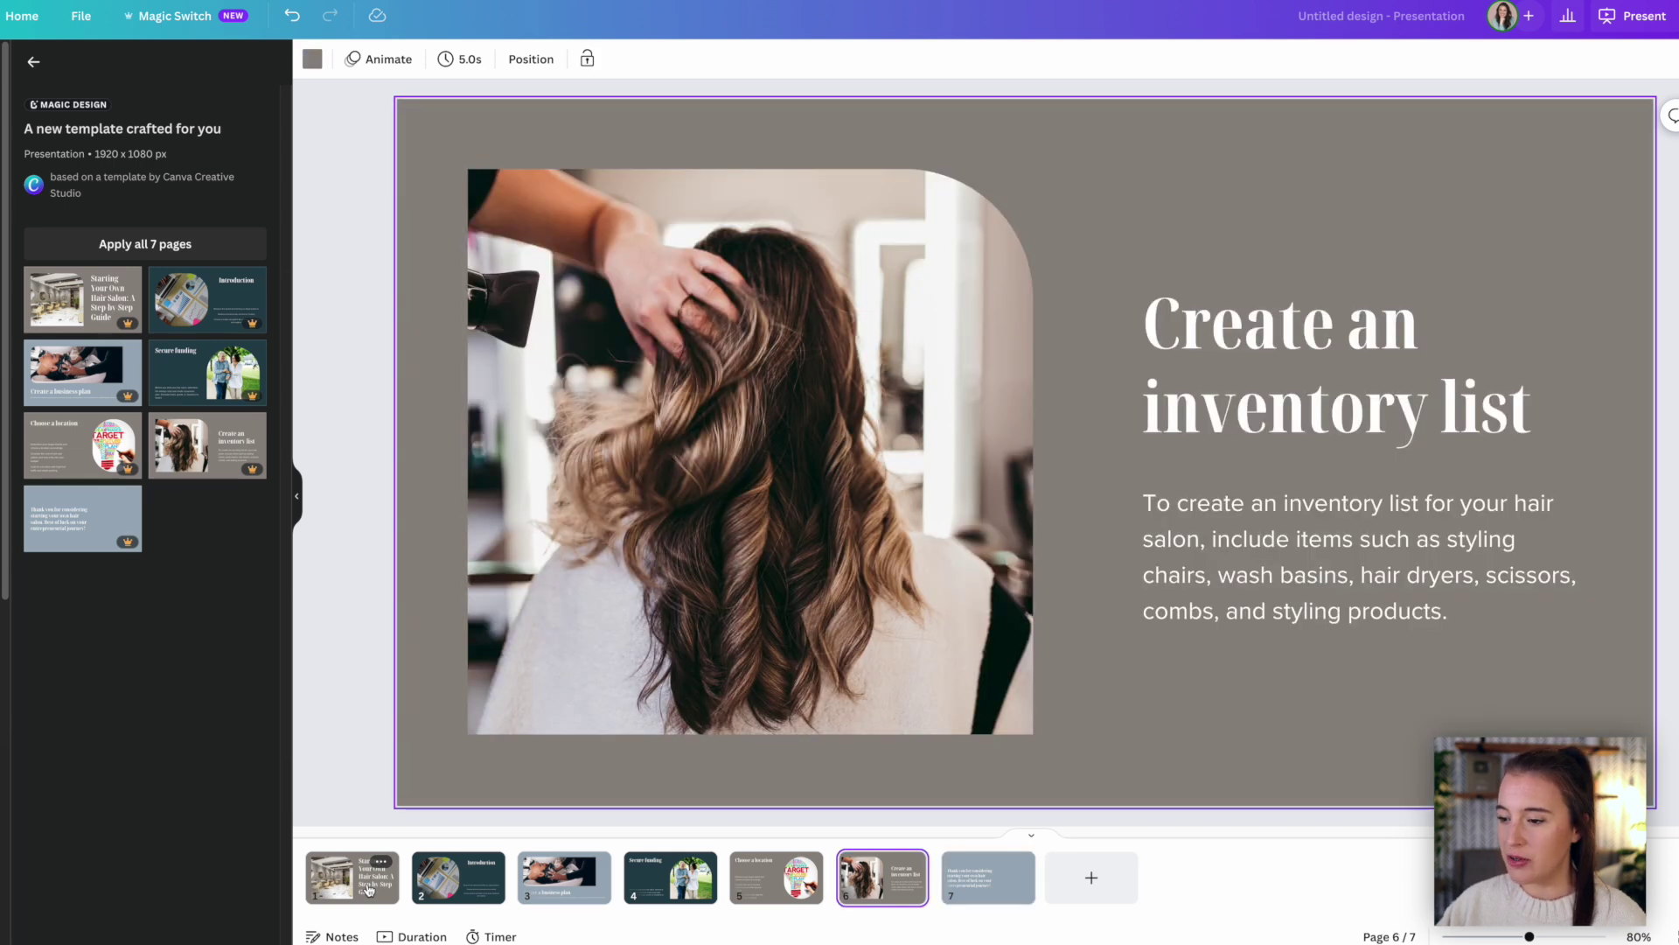
key("Left")
key("Left")
key("Left")
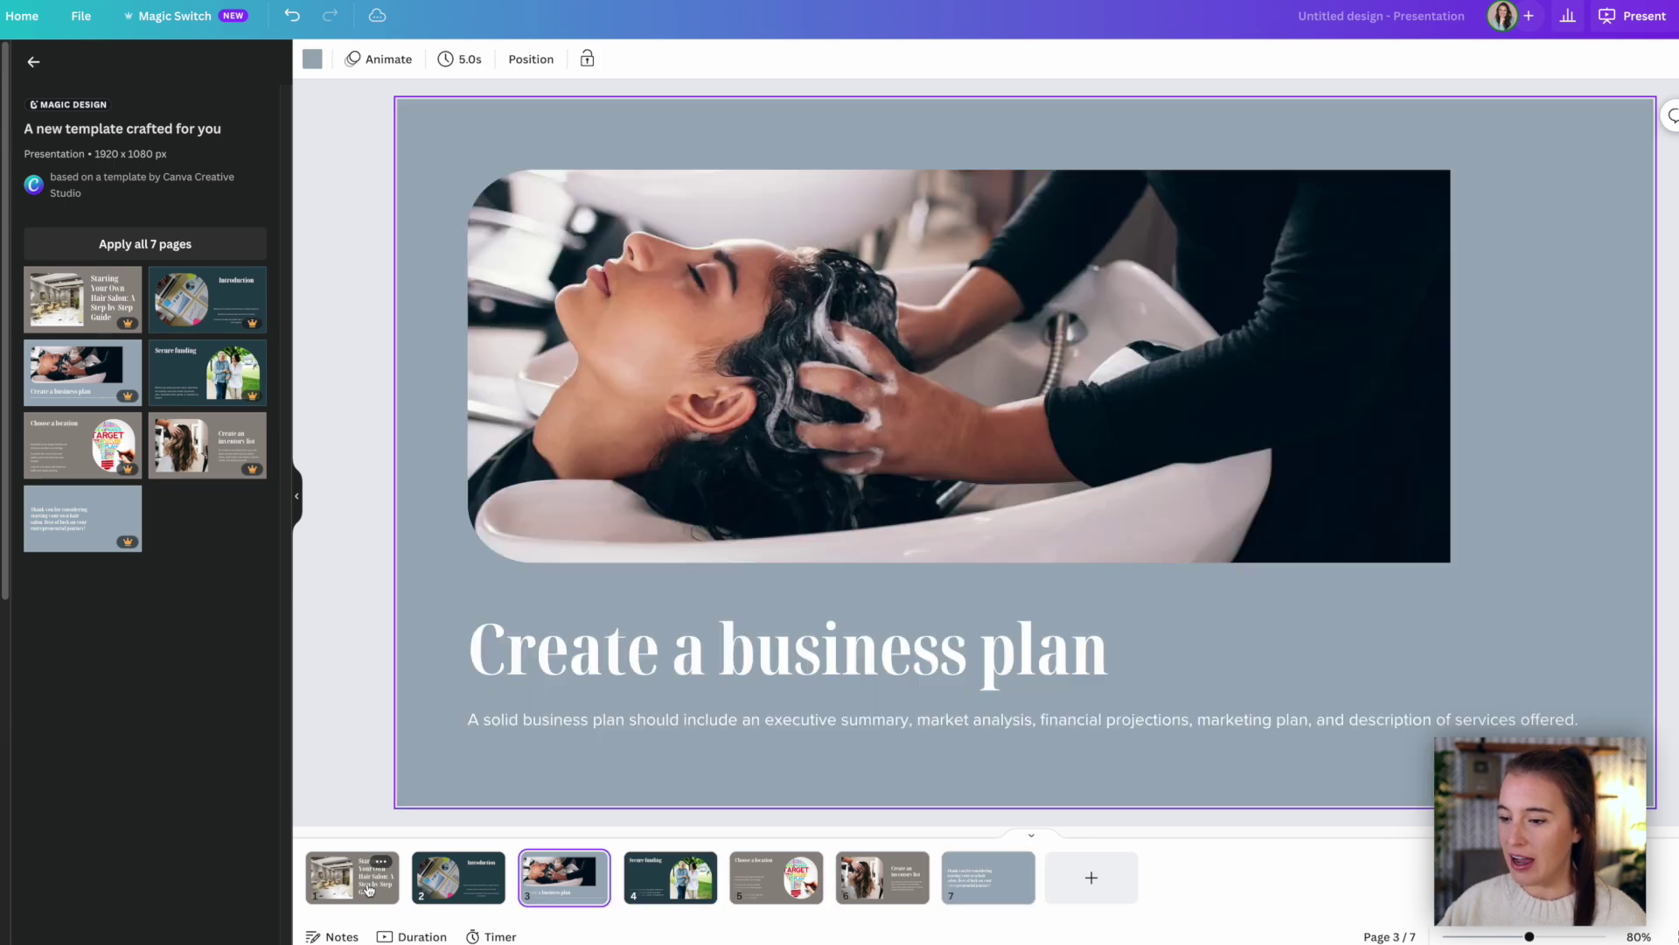
key("Left")
key("Left")
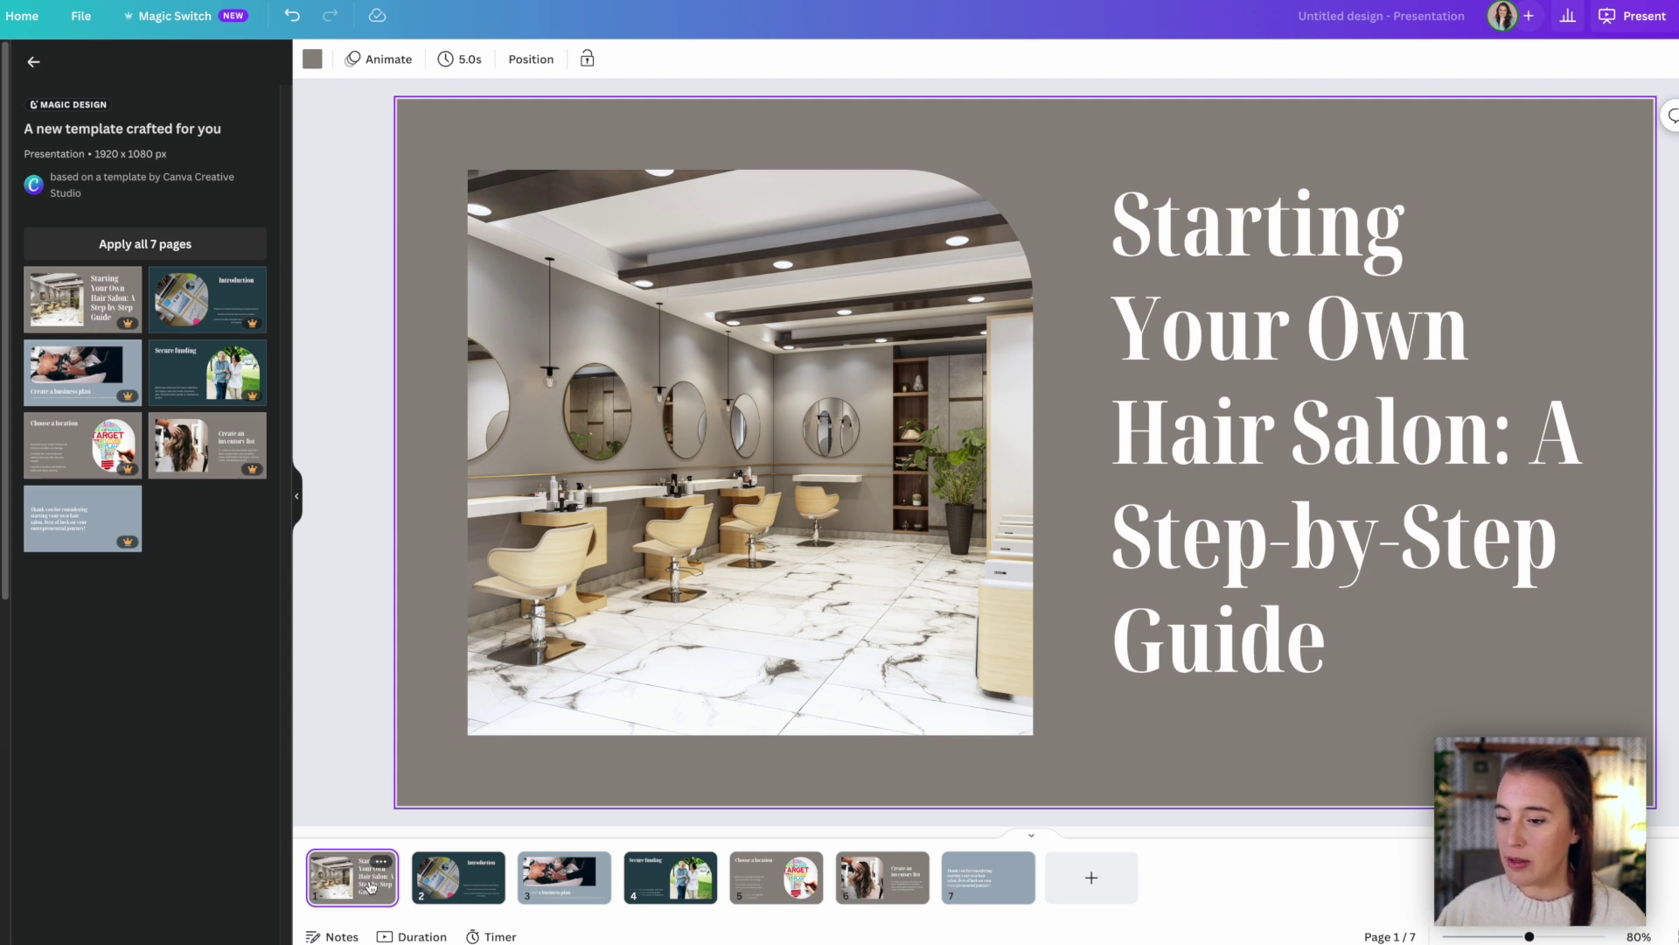
Step: Advance with the Down key from the title slide to the Choose a location page
mouse_move(404, 892)
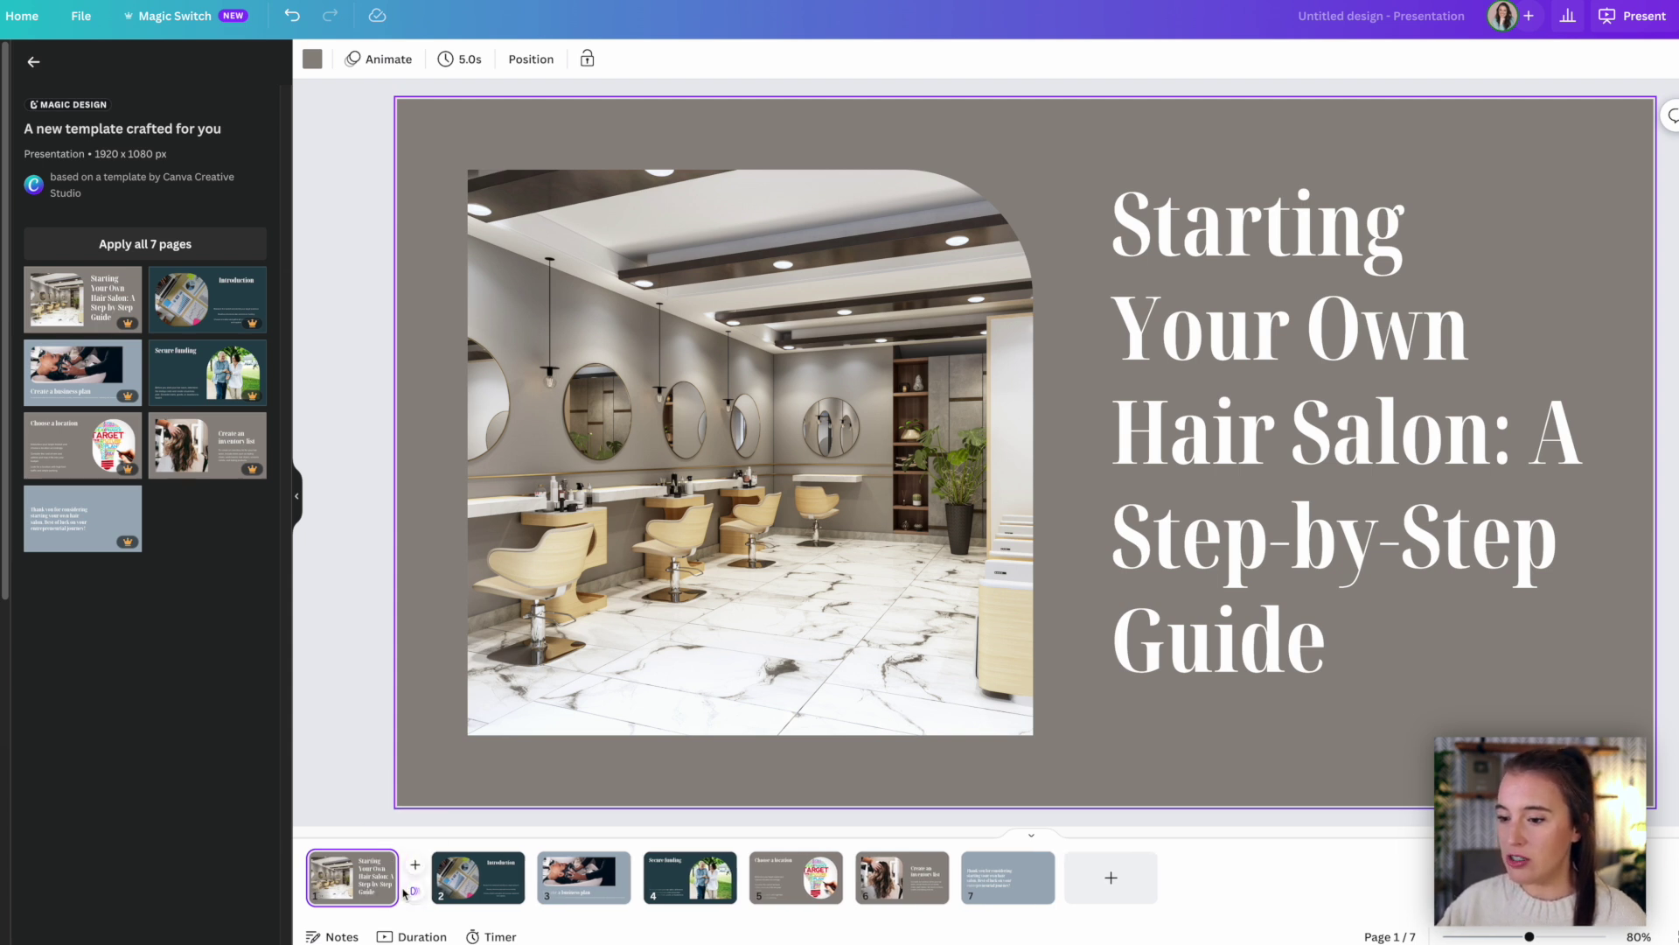
key("Down")
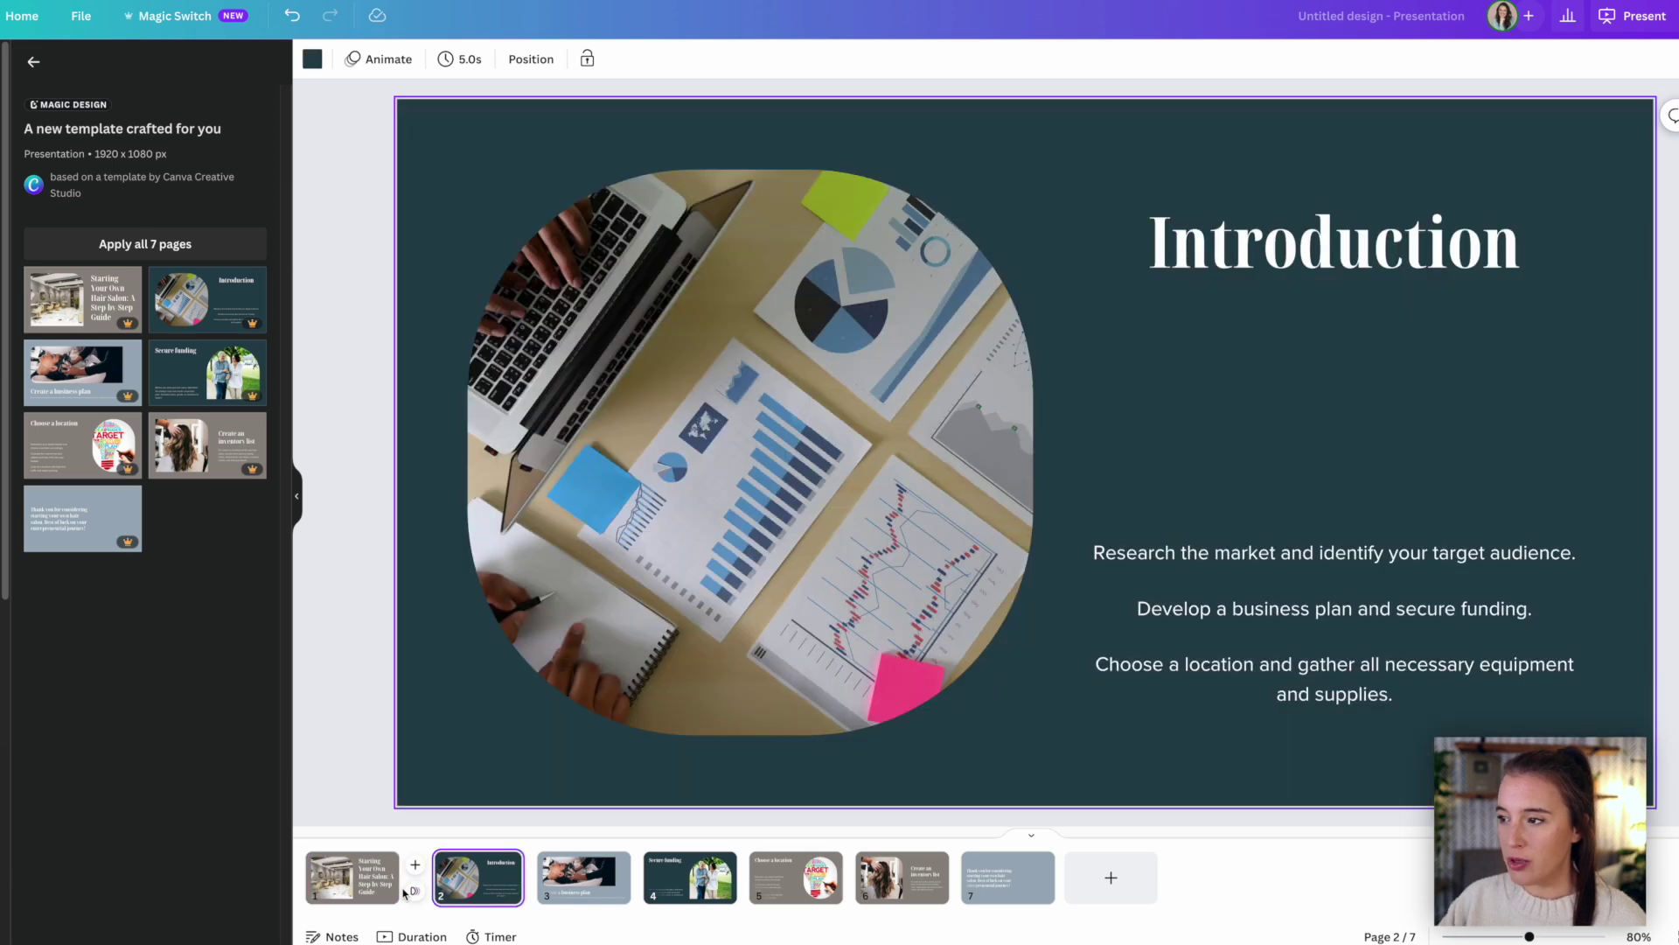
key("Down")
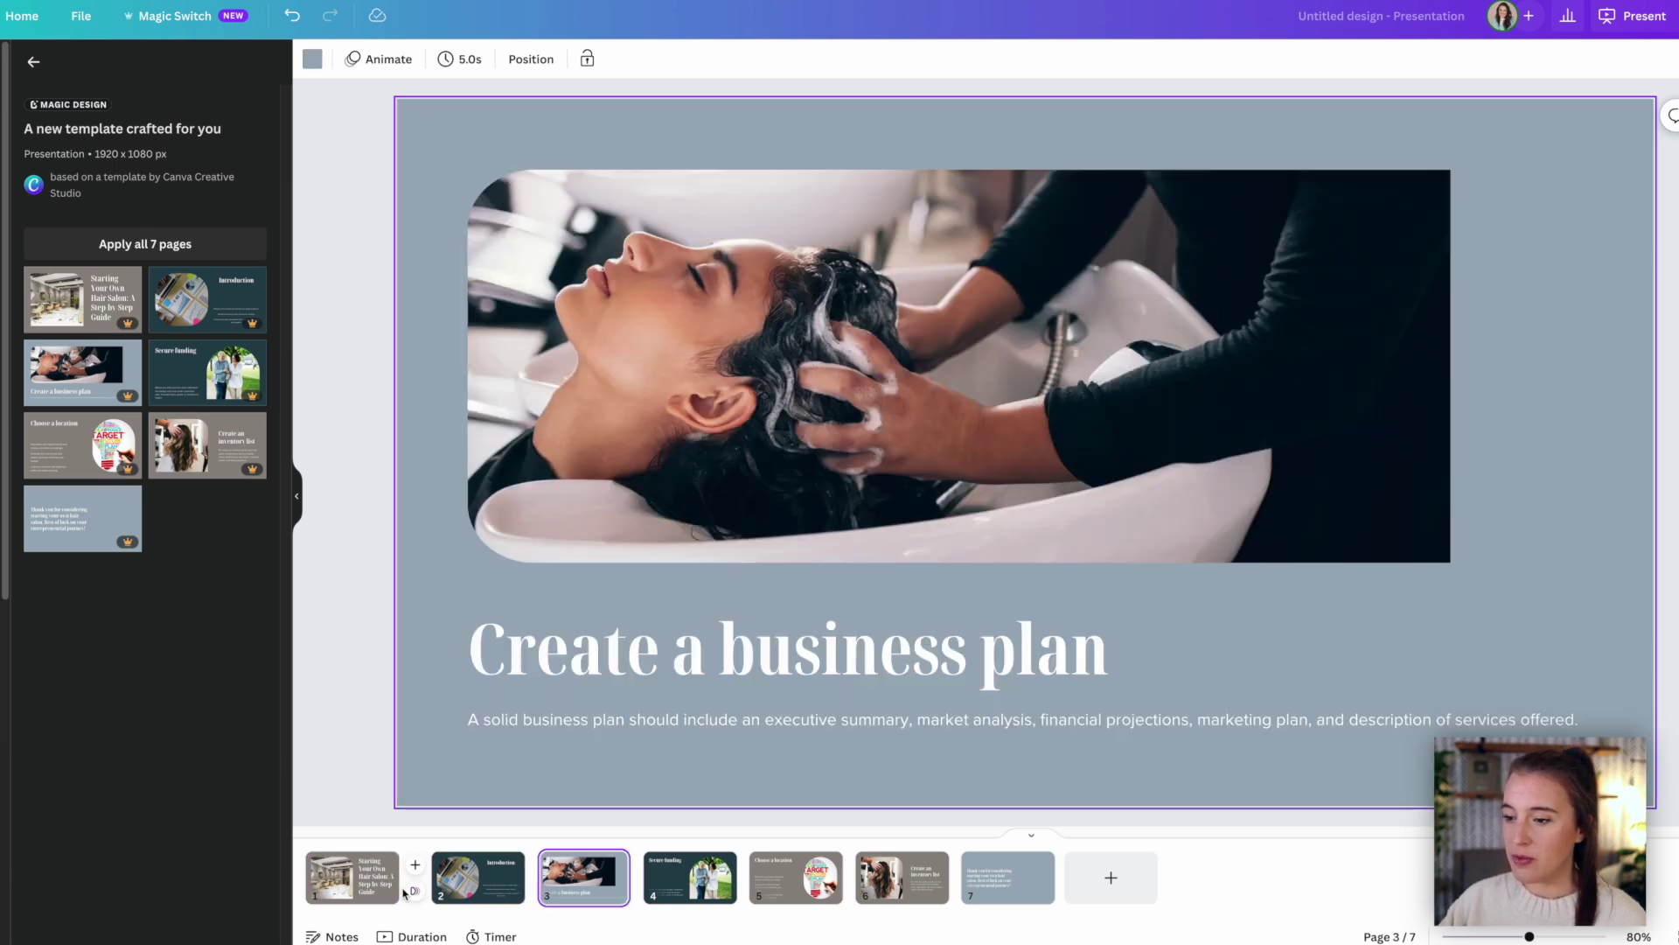
key("Down")
key("Down")
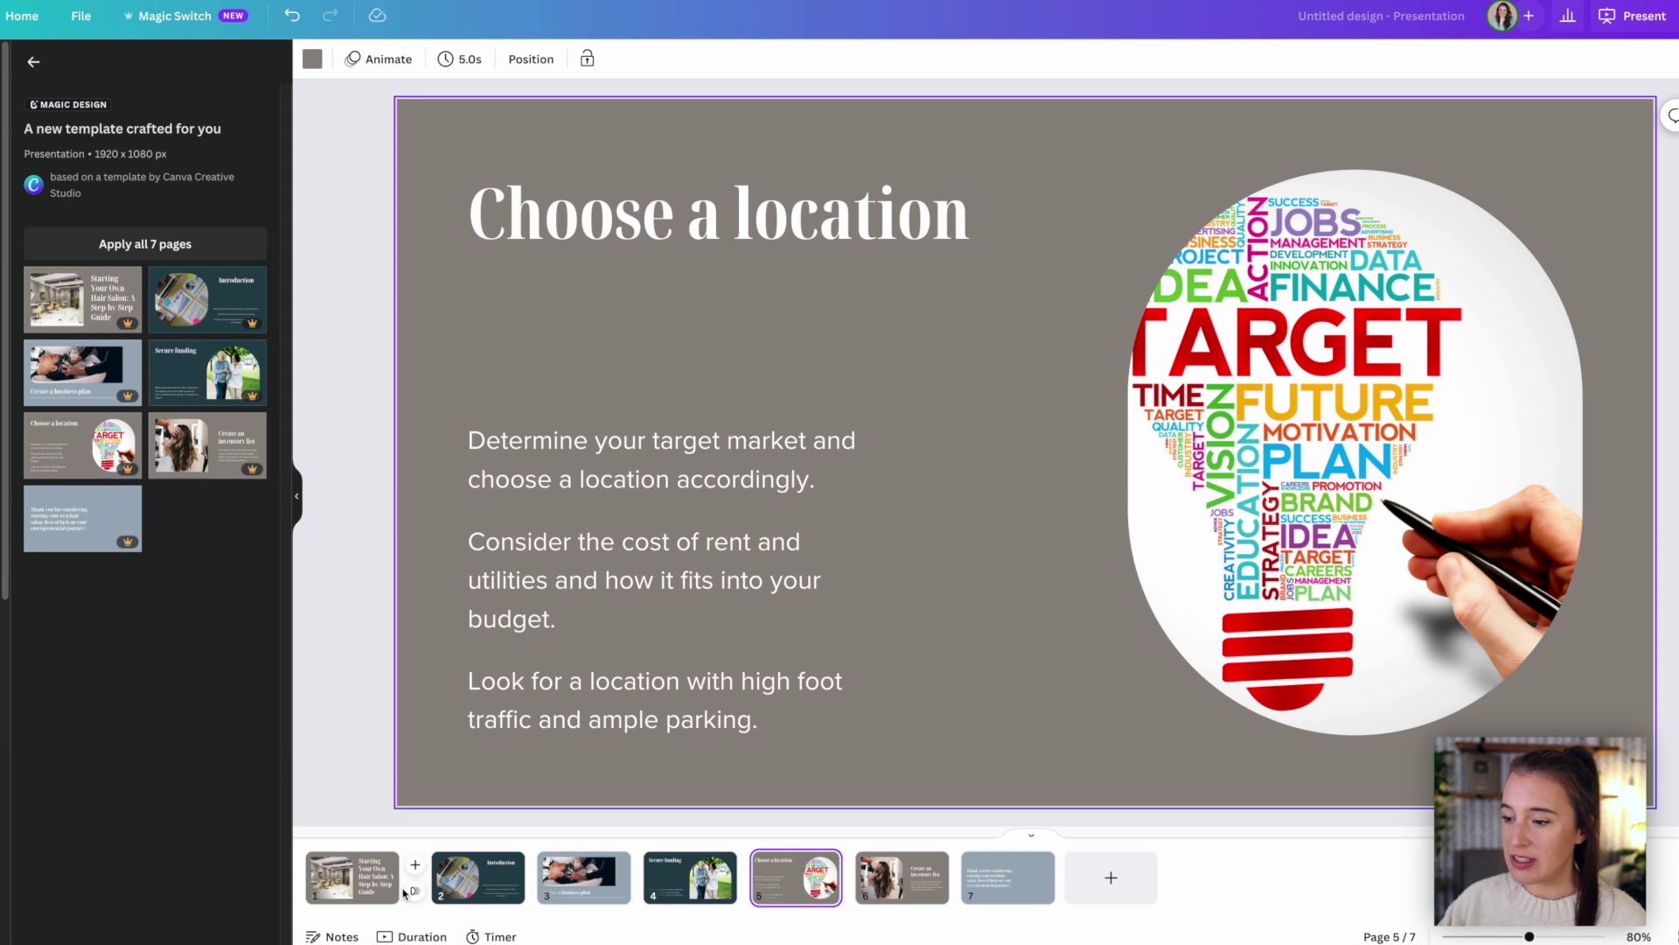
key("Down")
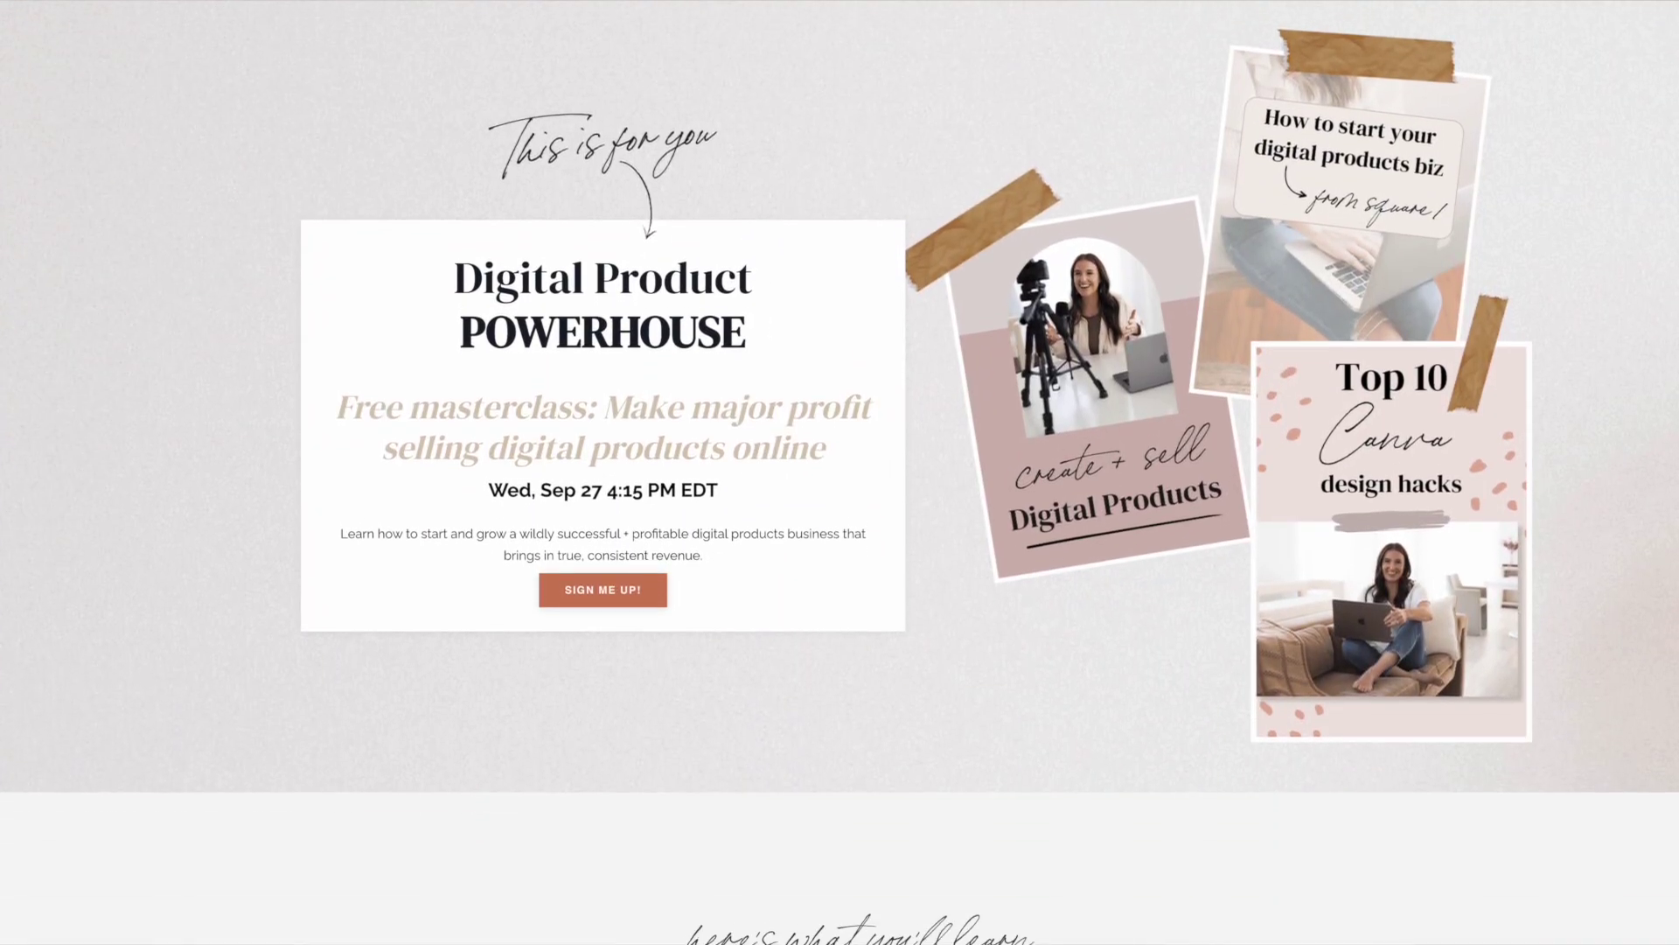
Step: Scroll down the free masterclass page to the 'Save my seat' sign-up section
scroll(840, 473, "down", 2)
scroll(839, 472, "down", 5)
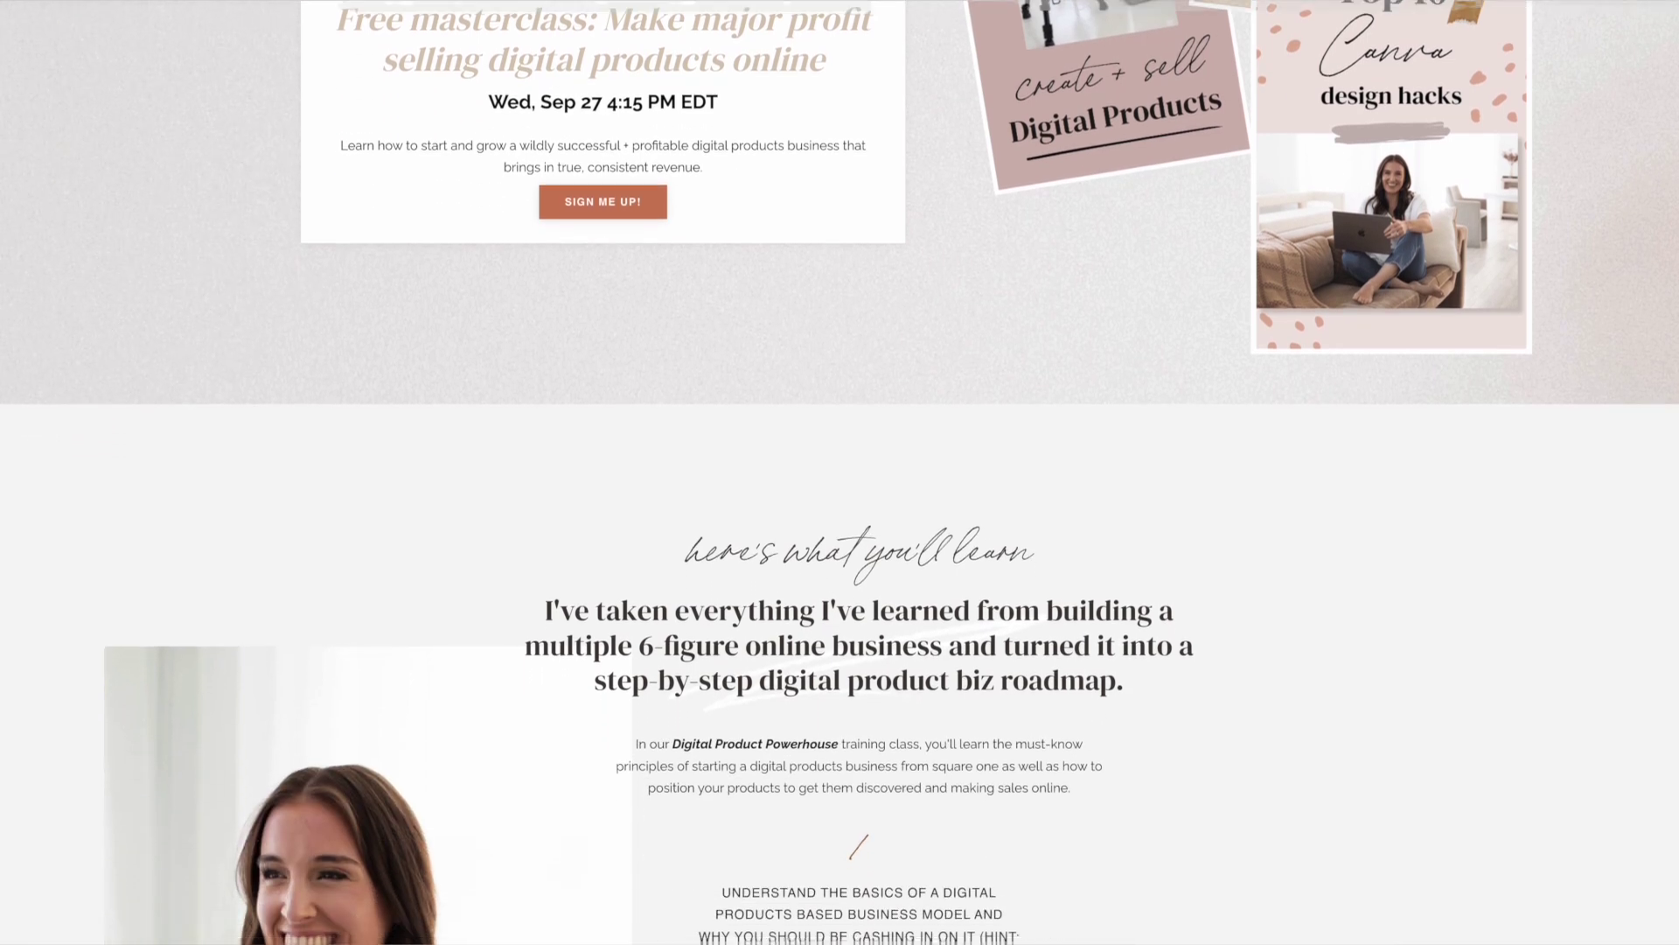
scroll(840, 472, "down", 5)
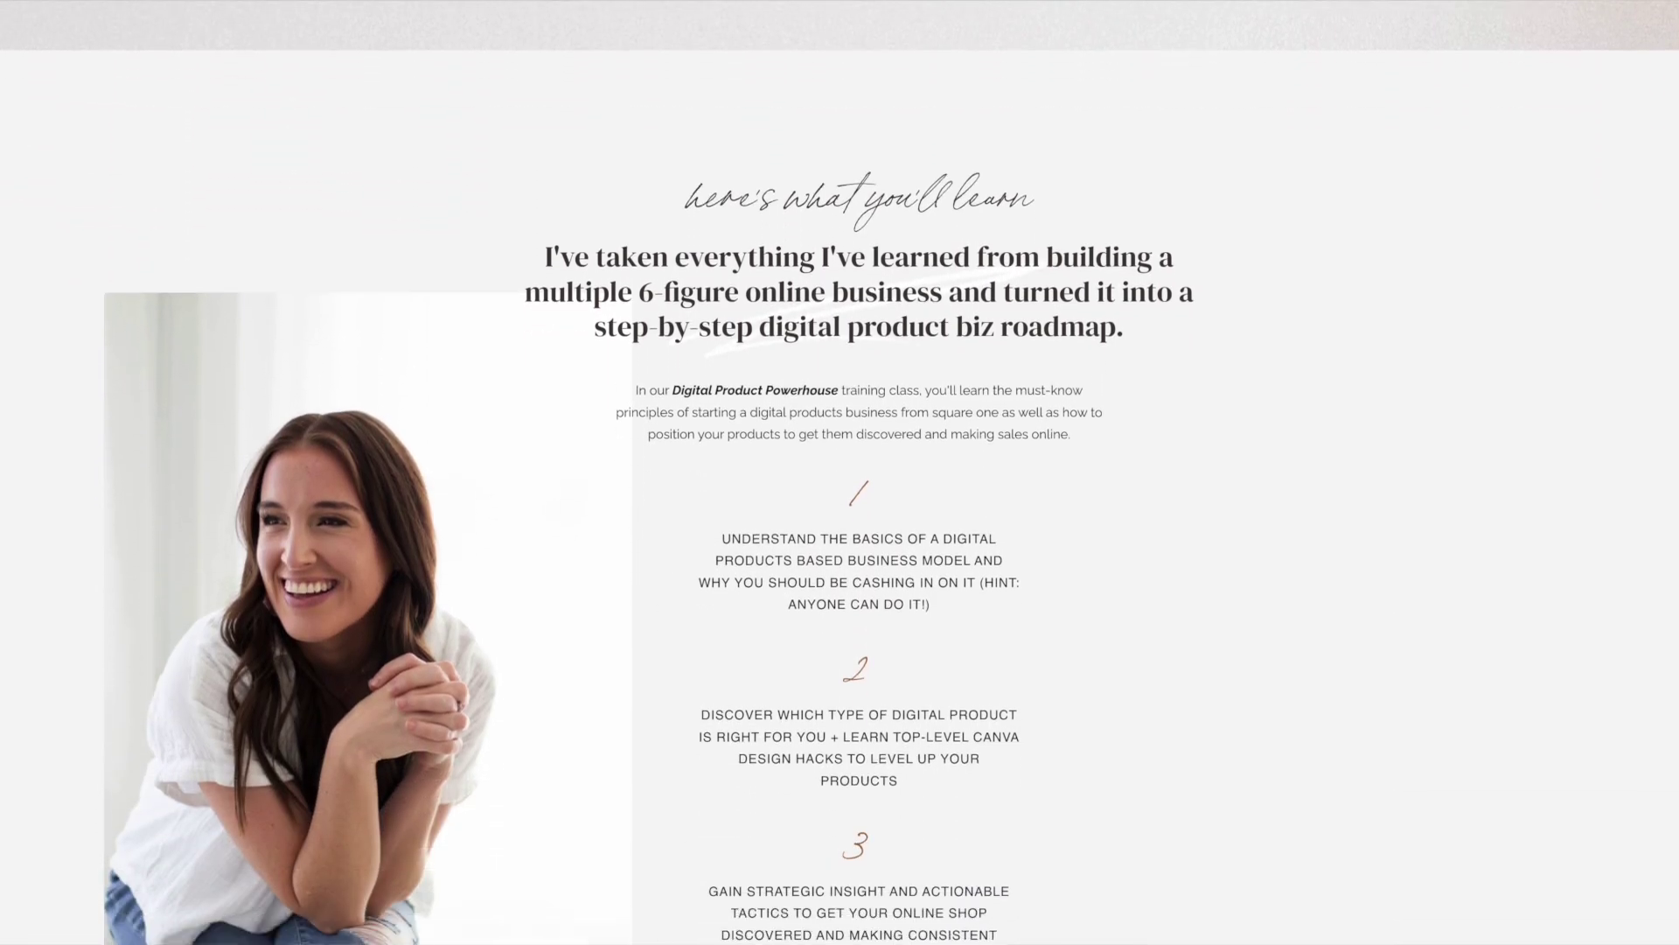
scroll(839, 473, "down", 1)
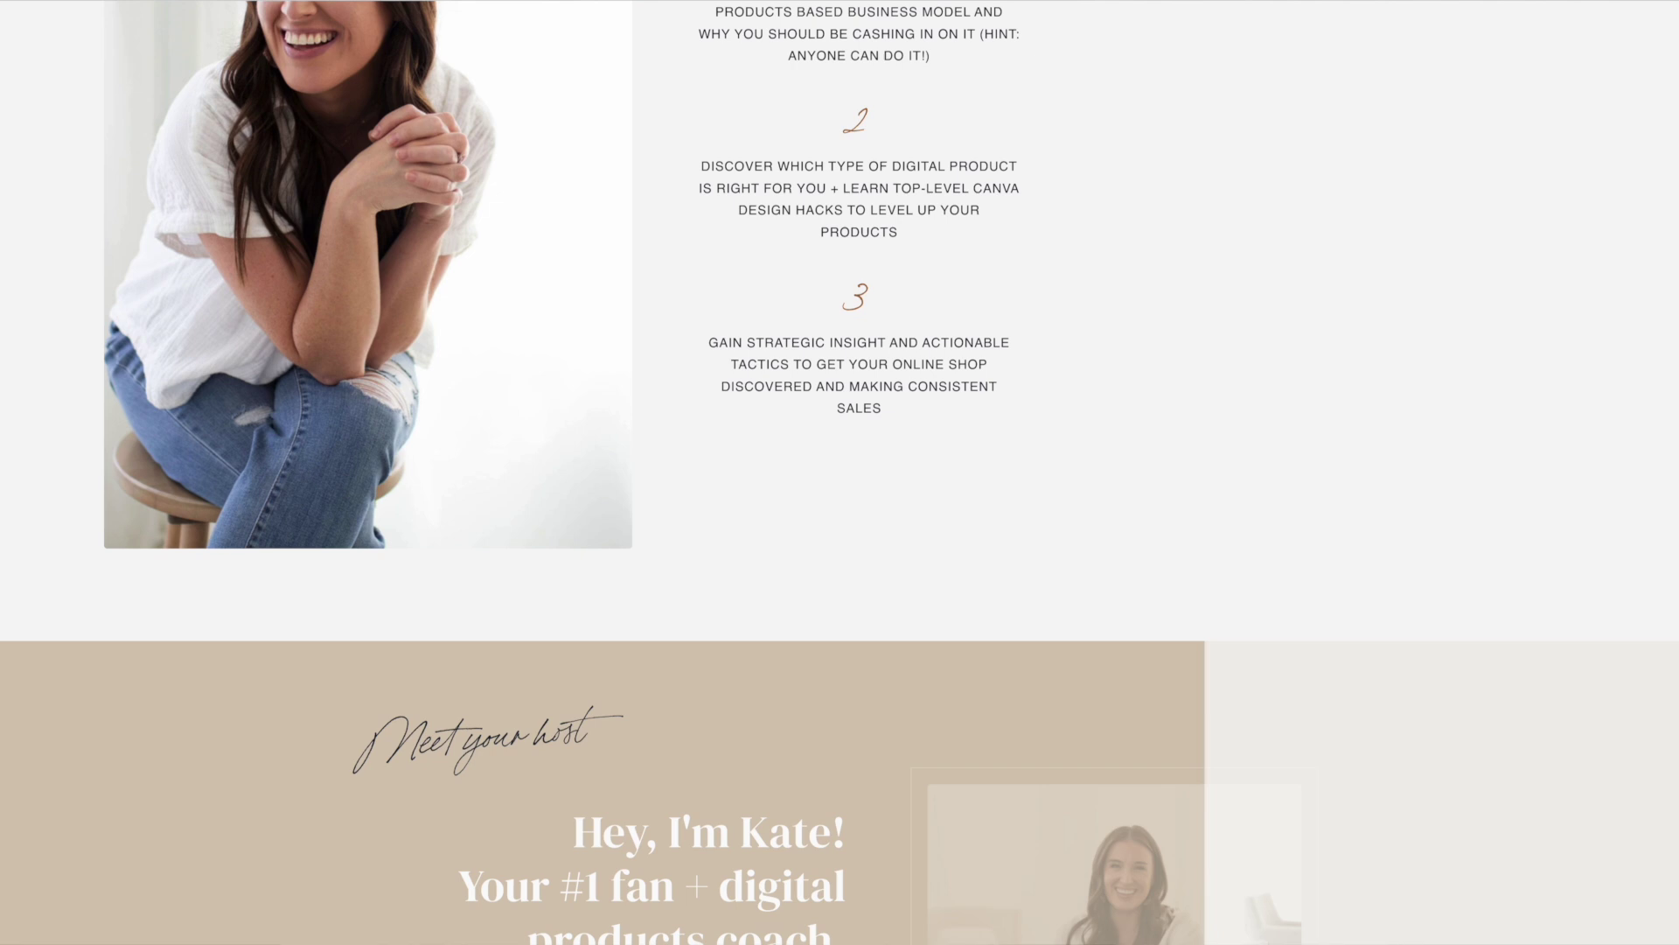
scroll(839, 473, "down", 5)
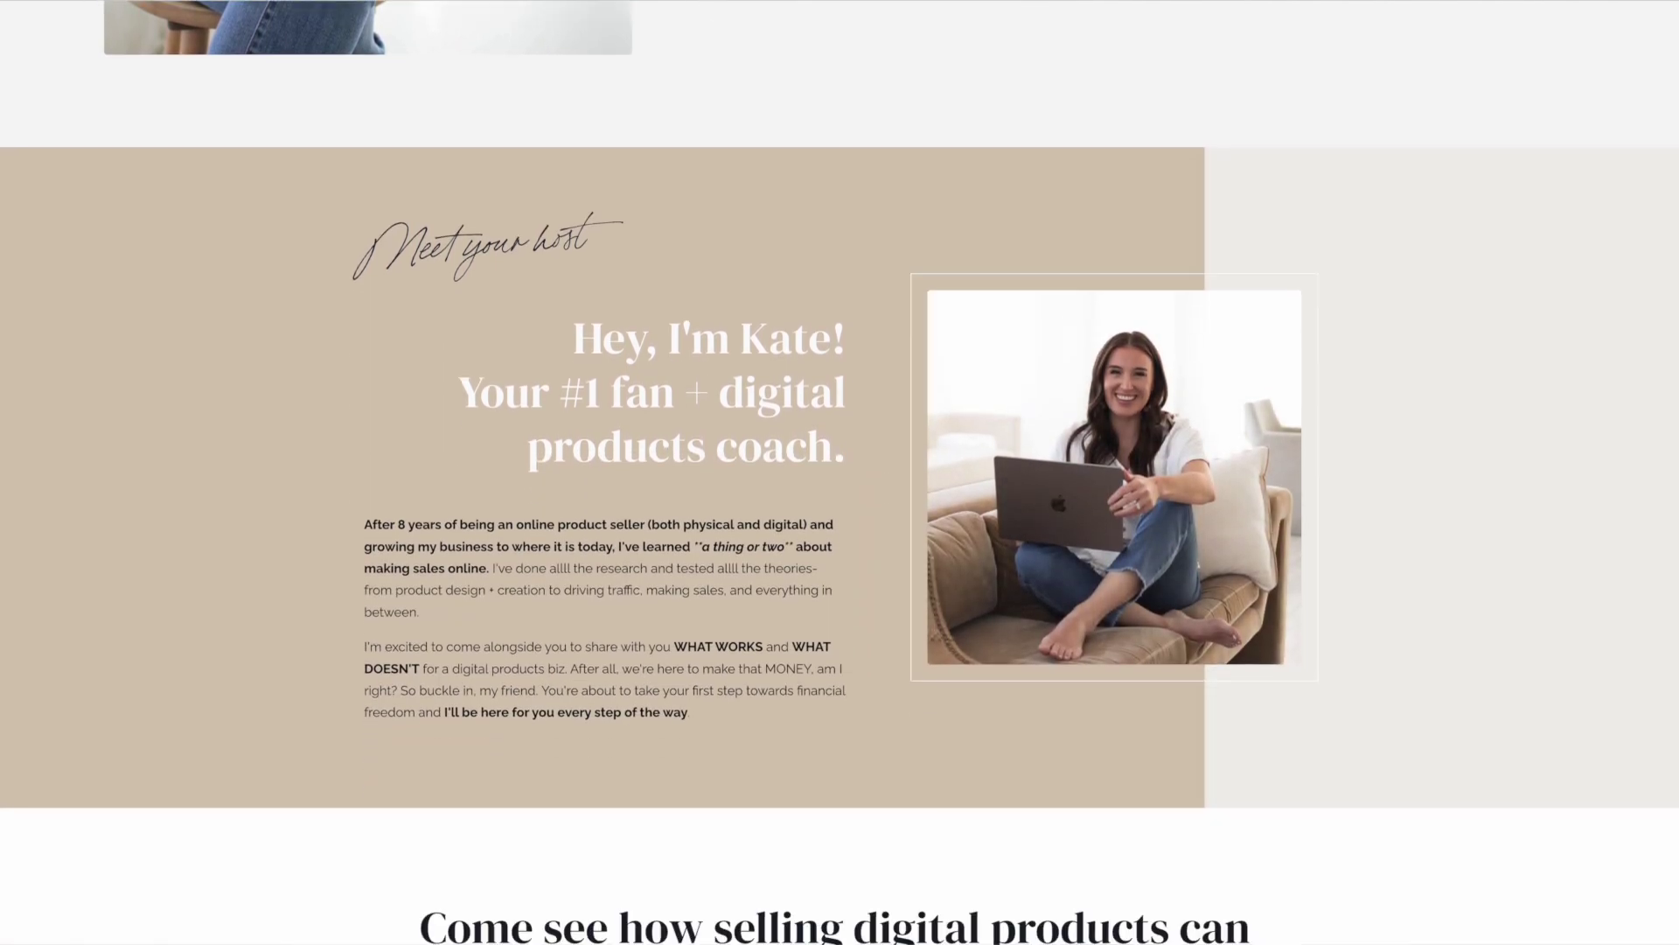
scroll(840, 472, "down", 6)
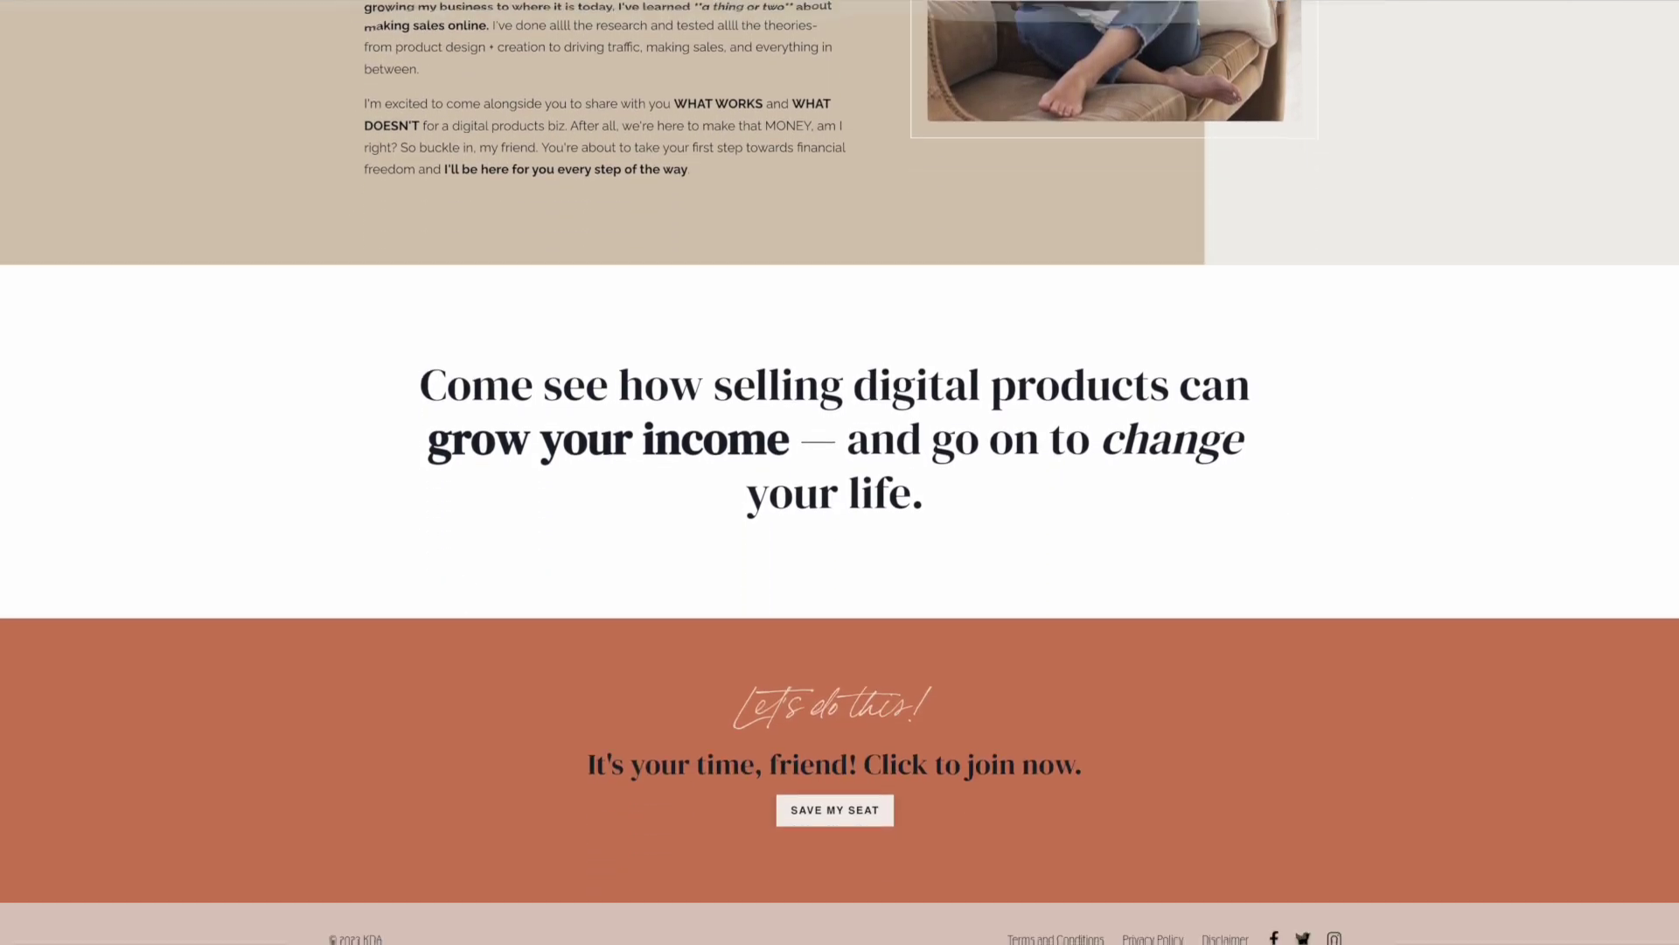